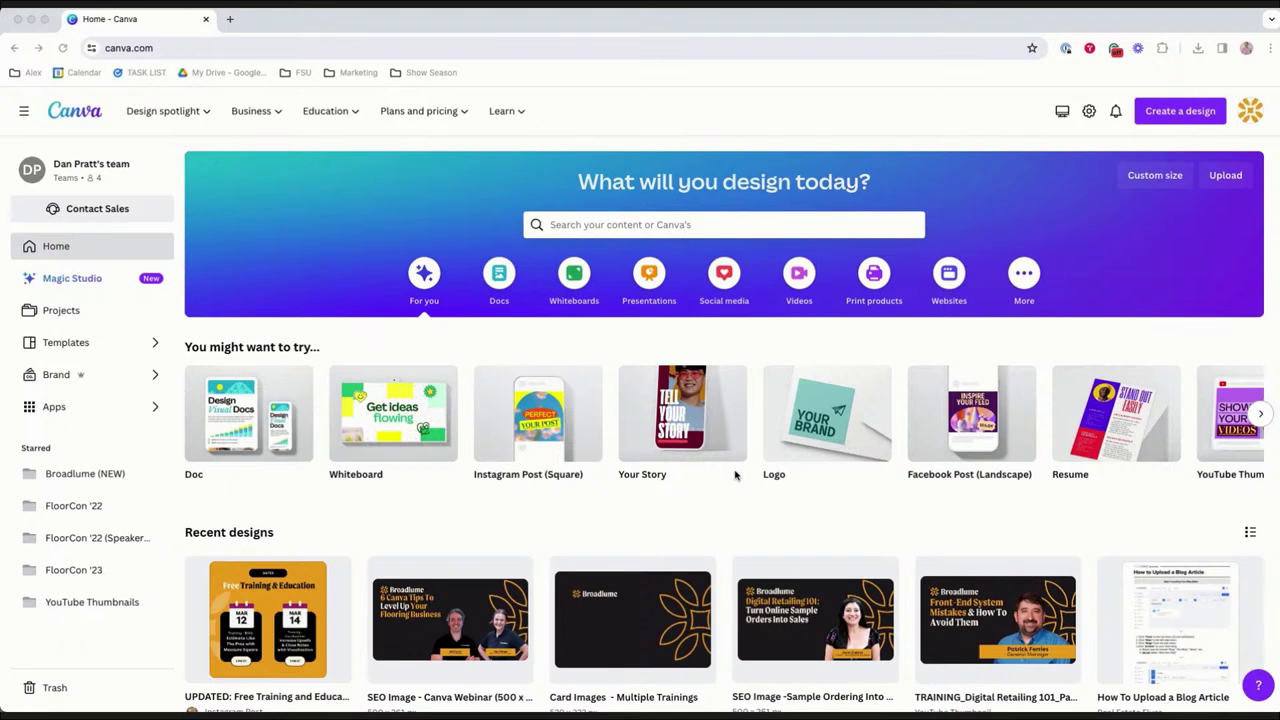
Create a new brand kit named Todd's Flooring.
{"action": "left_click", "coordinate": [124, 375]}
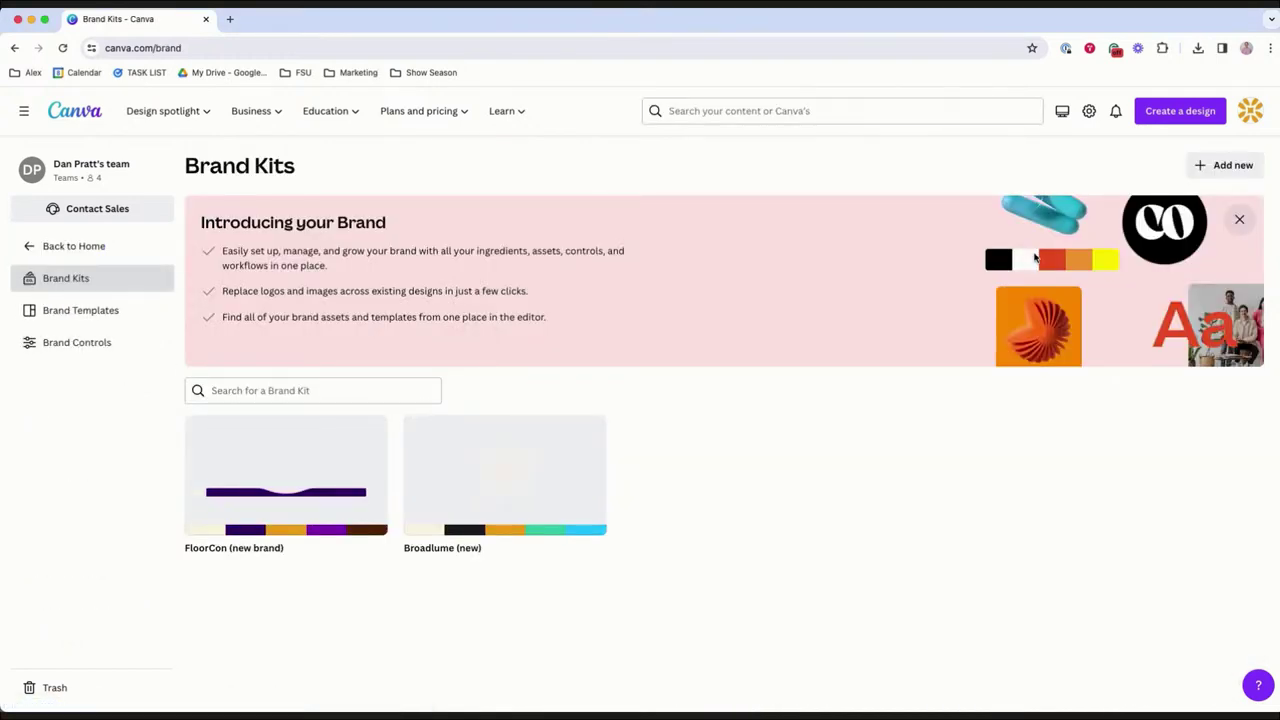
{"action": "left_click", "coordinate": [1224, 165]}
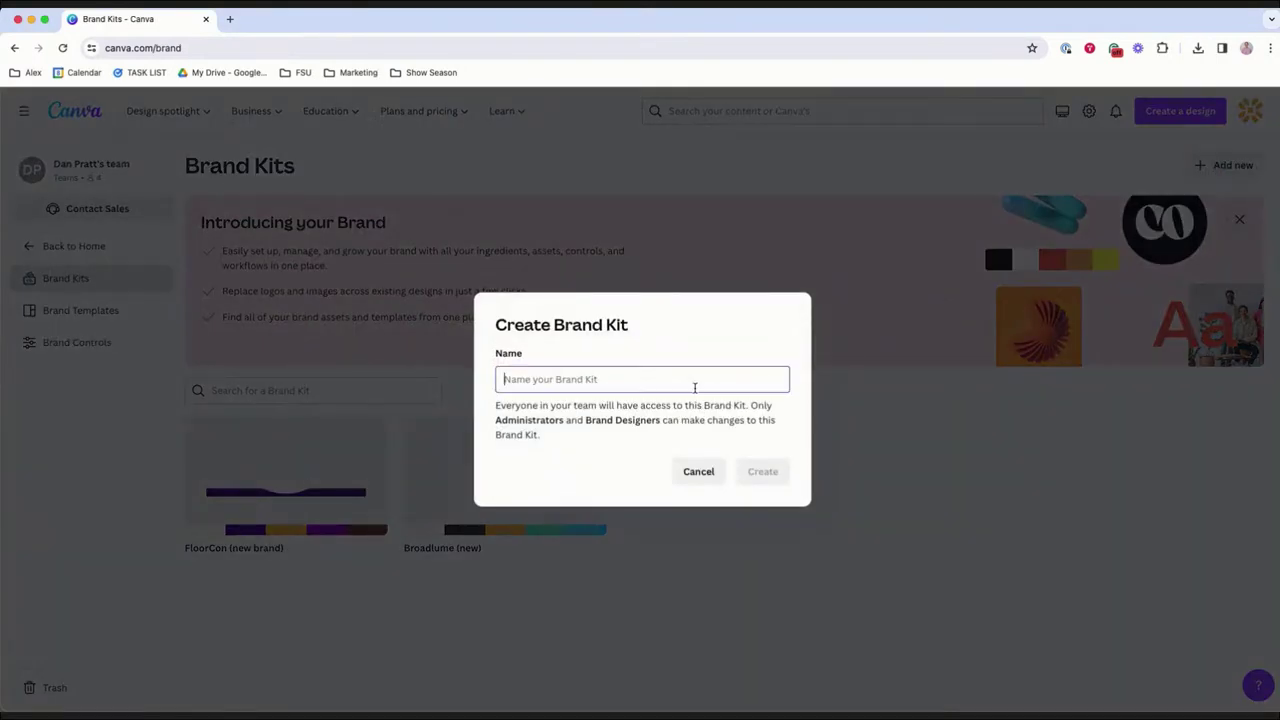
{"action": "type", "text": "Todd'"}
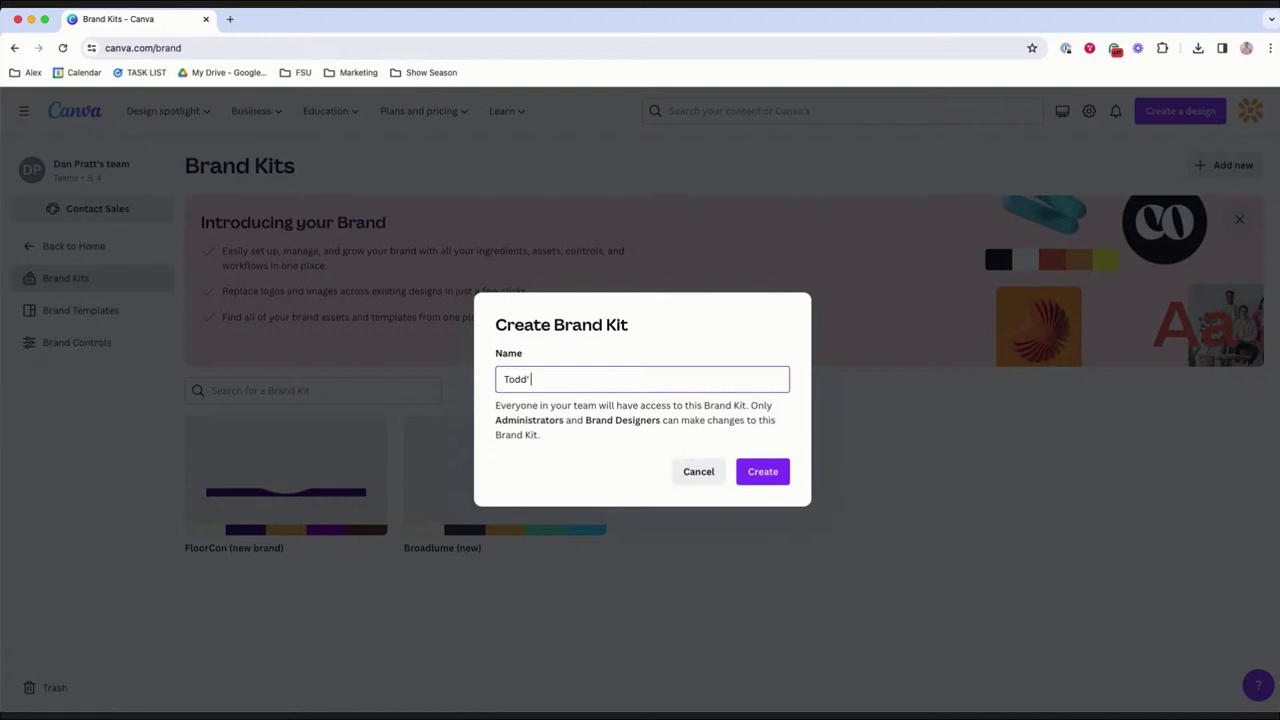
{"action": "type", "text": "s Flooring"}
{"action": "left_click", "coordinate": [764, 478]}
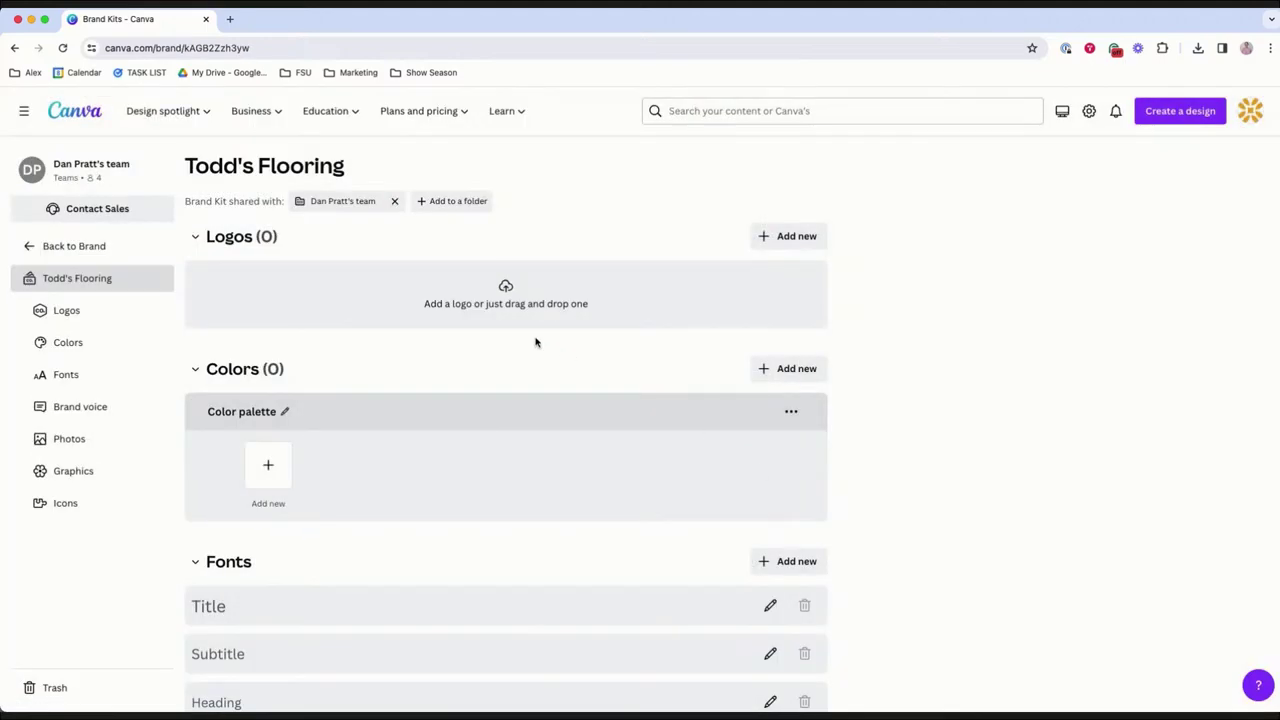
Upload Todd's Flooring - Transparent.png as the logo and keep its colours #4f342b and #b88464.
{"action": "left_click", "coordinate": [508, 306]}
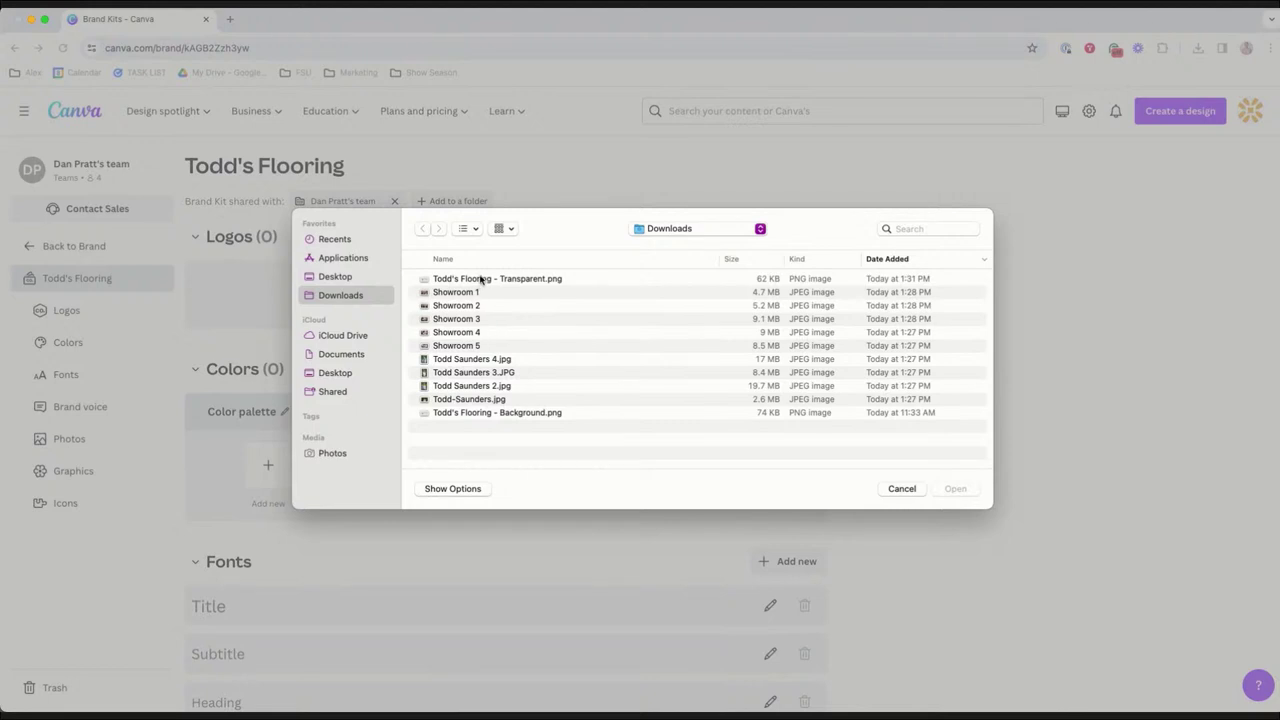
{"action": "left_click", "coordinate": [480, 283]}
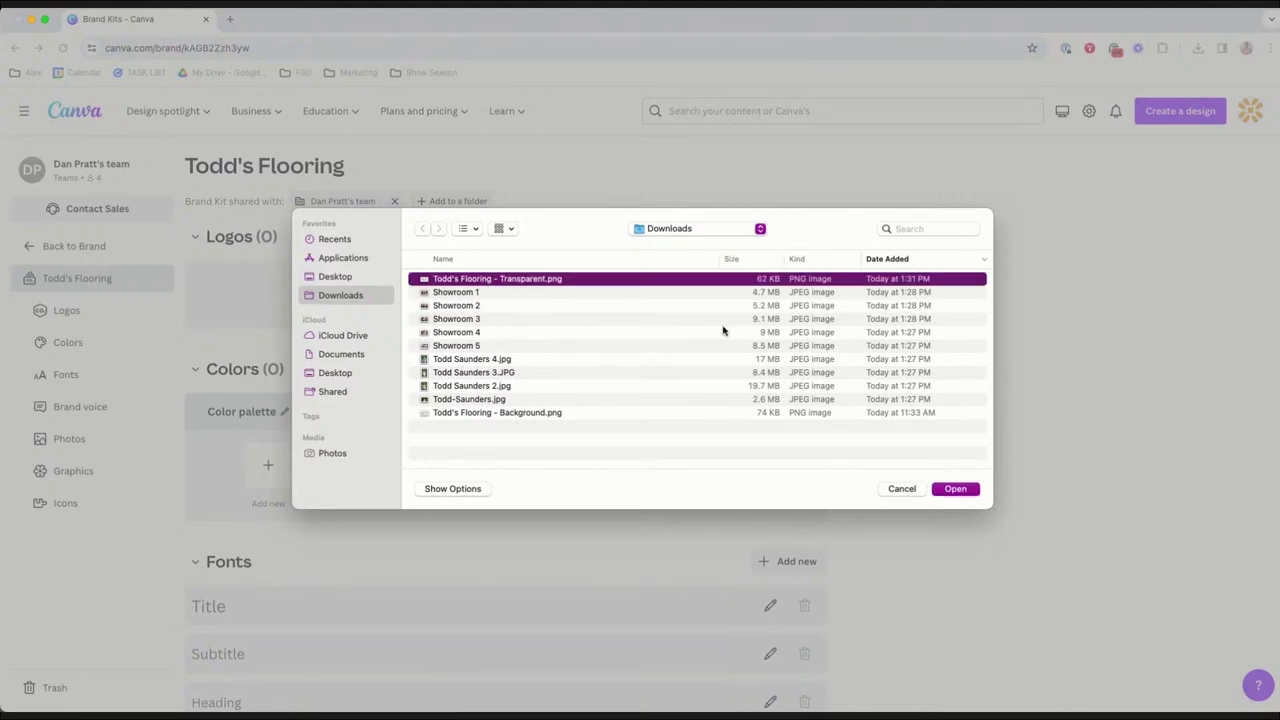
{"action": "left_click", "coordinate": [974, 489]}
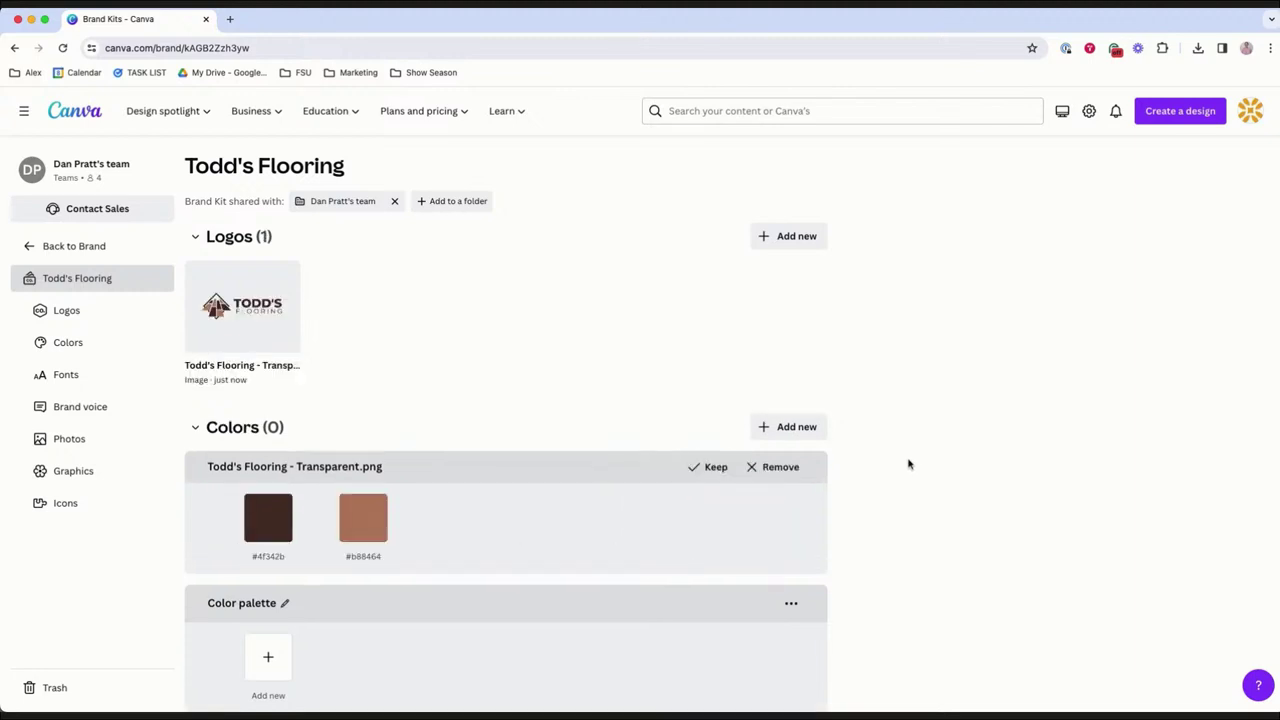
{"action": "left_click", "coordinate": [712, 468]}
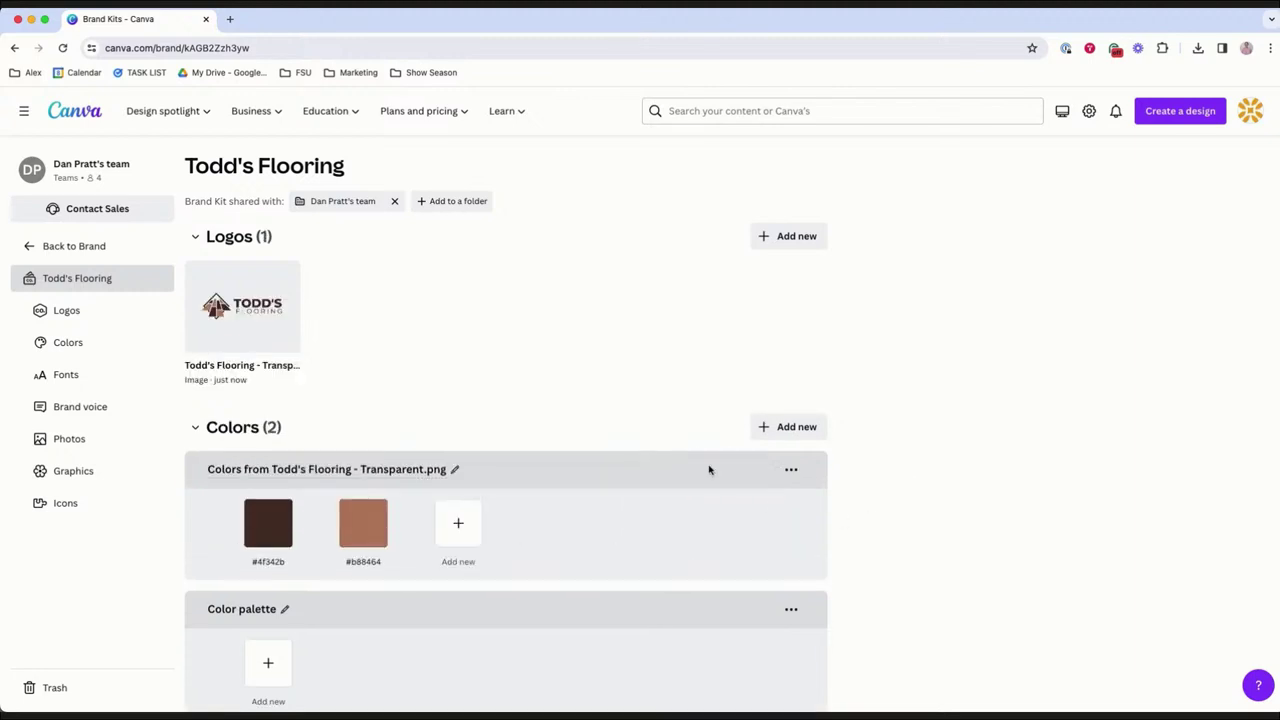
{"action": "scroll", "coordinate": [892, 502], "scroll_direction": "down", "scroll_amount": 2}
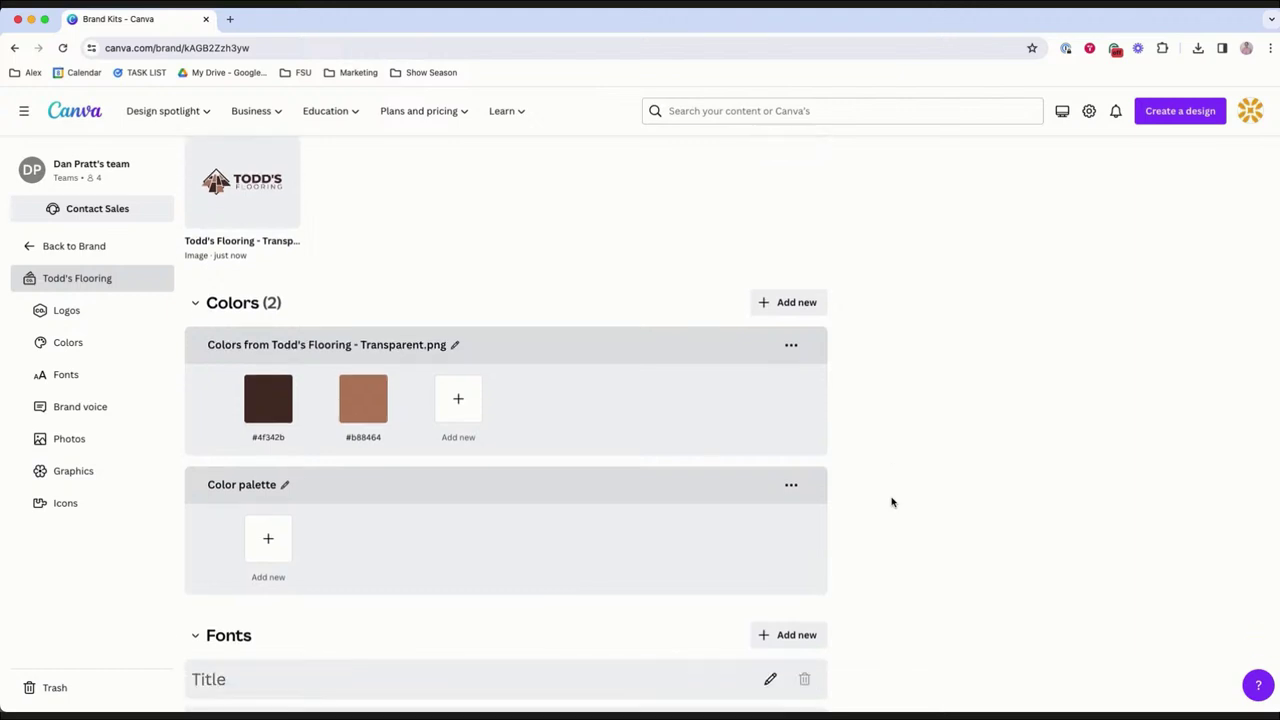
{"action": "scroll", "coordinate": [491, 553], "scroll_direction": "down", "scroll_amount": 3}
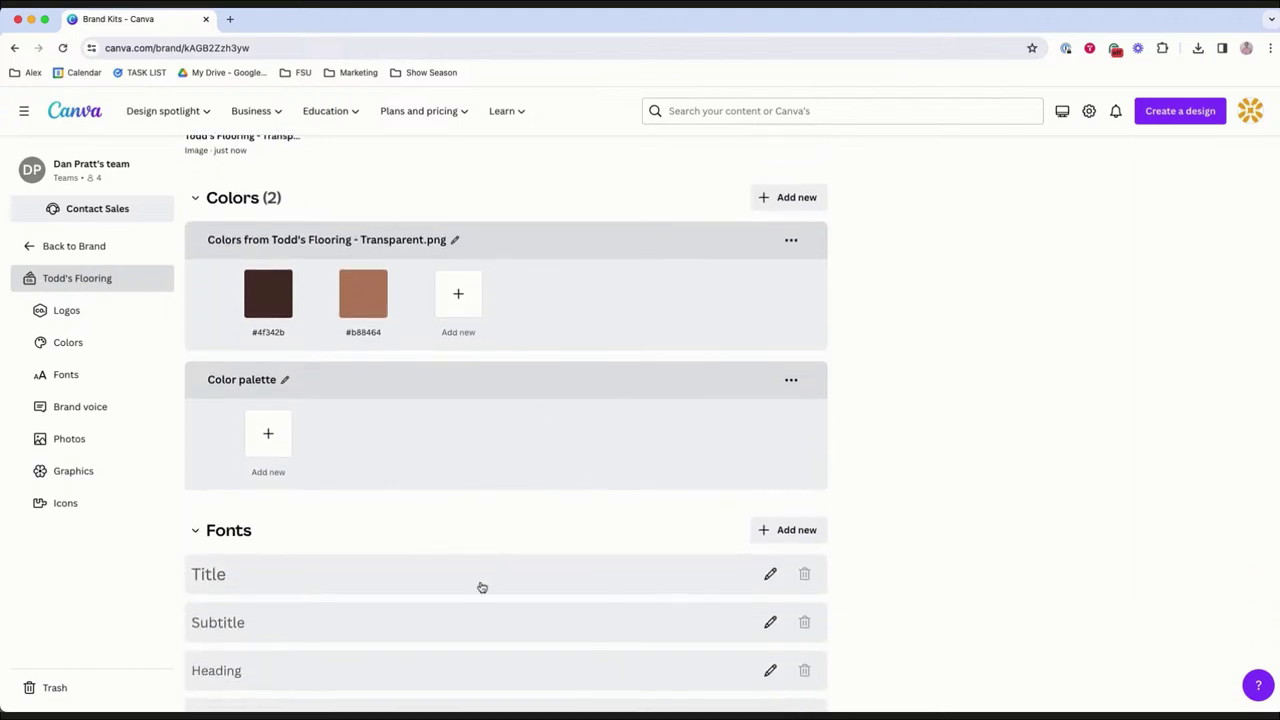
{"action": "scroll", "coordinate": [442, 576], "scroll_direction": "down", "scroll_amount": 5}
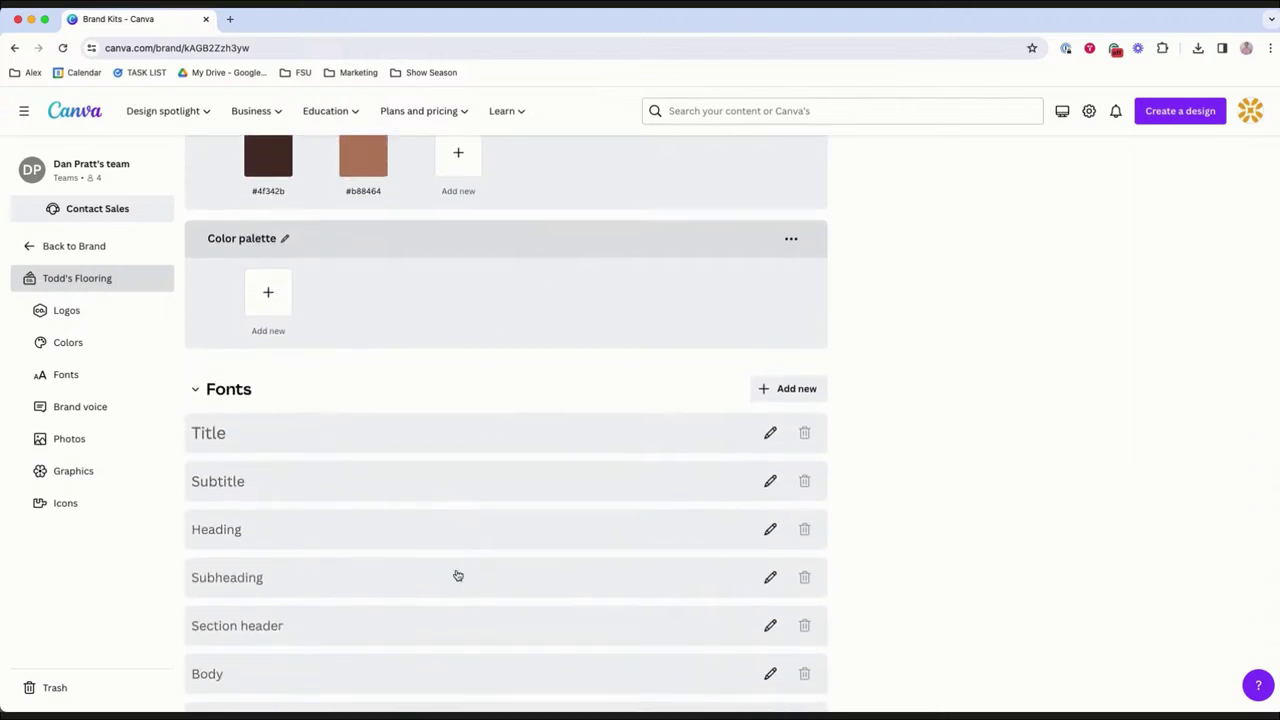
{"action": "scroll", "coordinate": [456, 574], "scroll_direction": "down", "scroll_amount": 5}
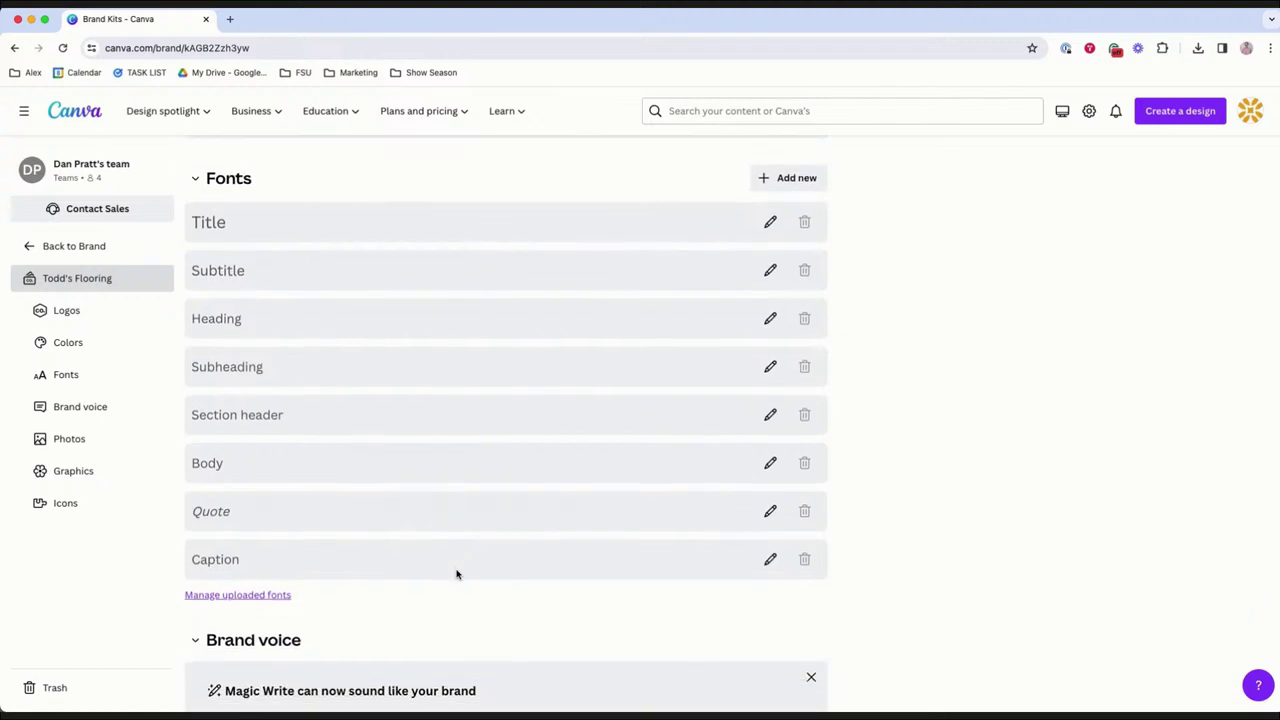
{"action": "scroll", "coordinate": [458, 575], "scroll_direction": "down", "scroll_amount": 3}
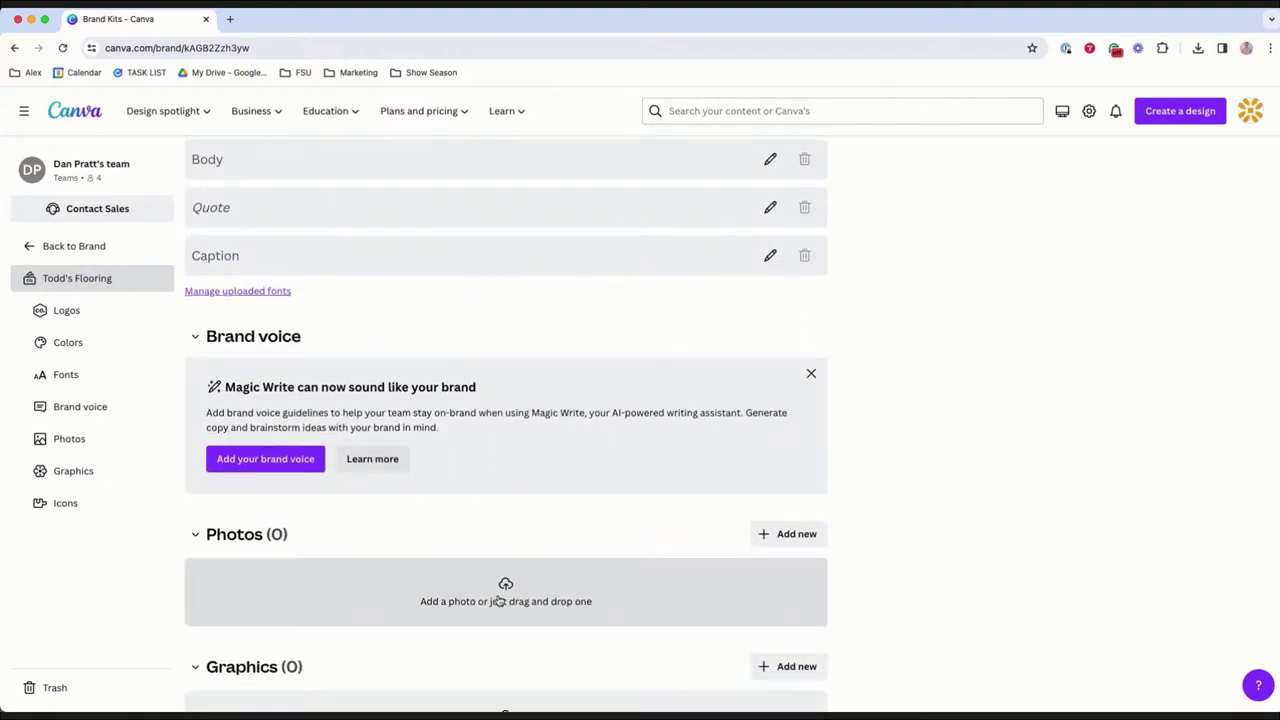
Upload Showroom 1.jpg through Showroom 5.jpg from Downloads into the kit's Photos.
{"action": "left_click", "coordinate": [498, 600]}
{"action": "left_click", "coordinate": [477, 293]}
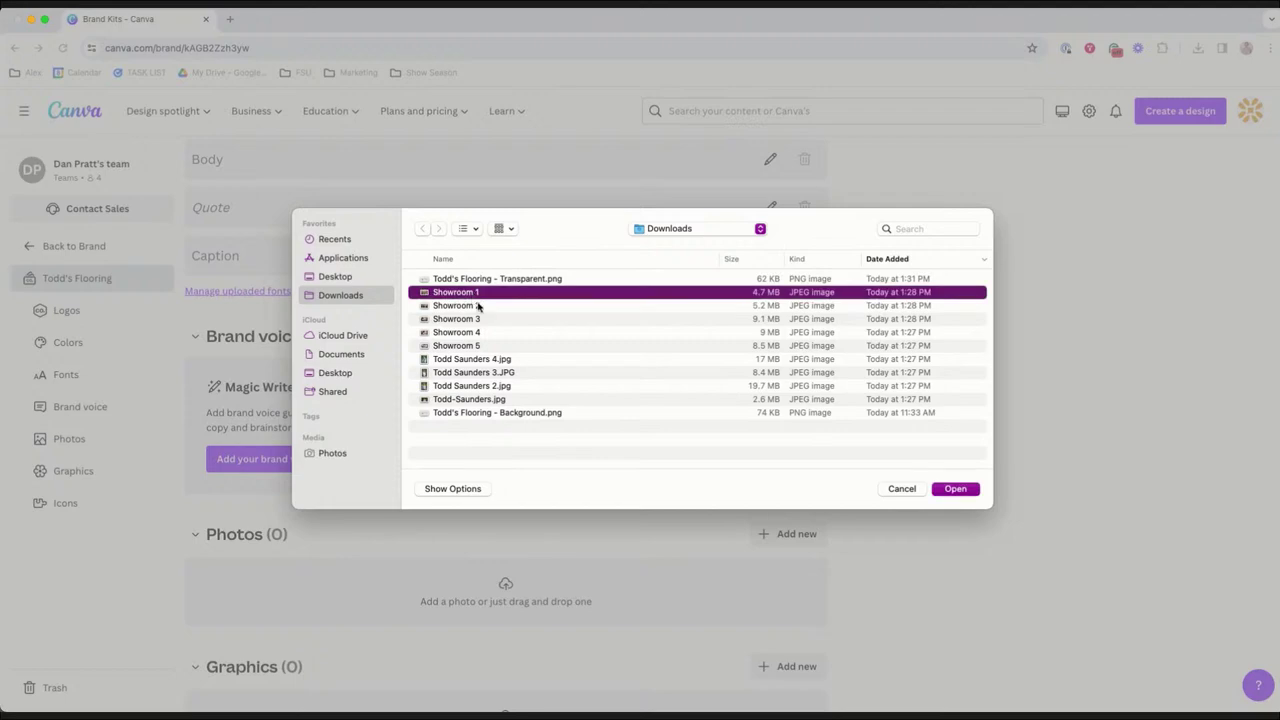
{"action": "left_click", "coordinate": [478, 306], "text": "shift"}
{"action": "left_click", "coordinate": [481, 319], "text": "shift"}
{"action": "left_click", "coordinate": [482, 332], "text": "shift"}
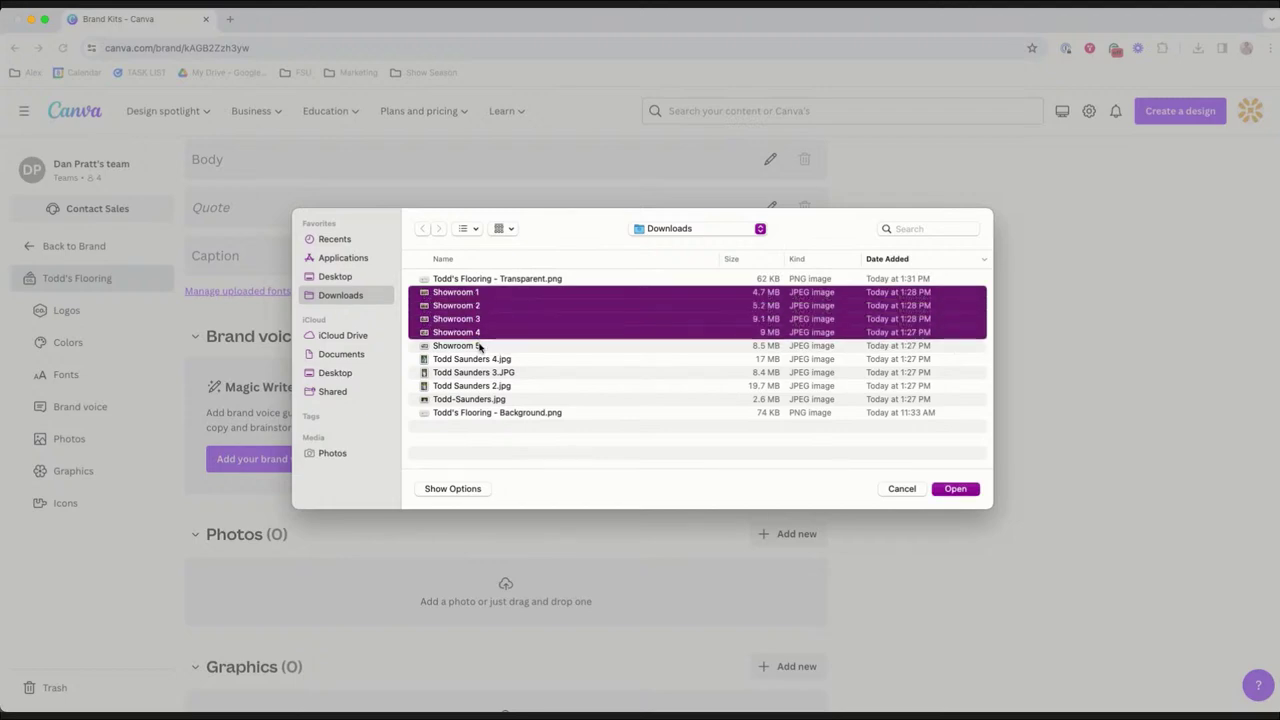
{"action": "left_click", "coordinate": [483, 345], "text": "shift"}
{"action": "left_click", "coordinate": [956, 489]}
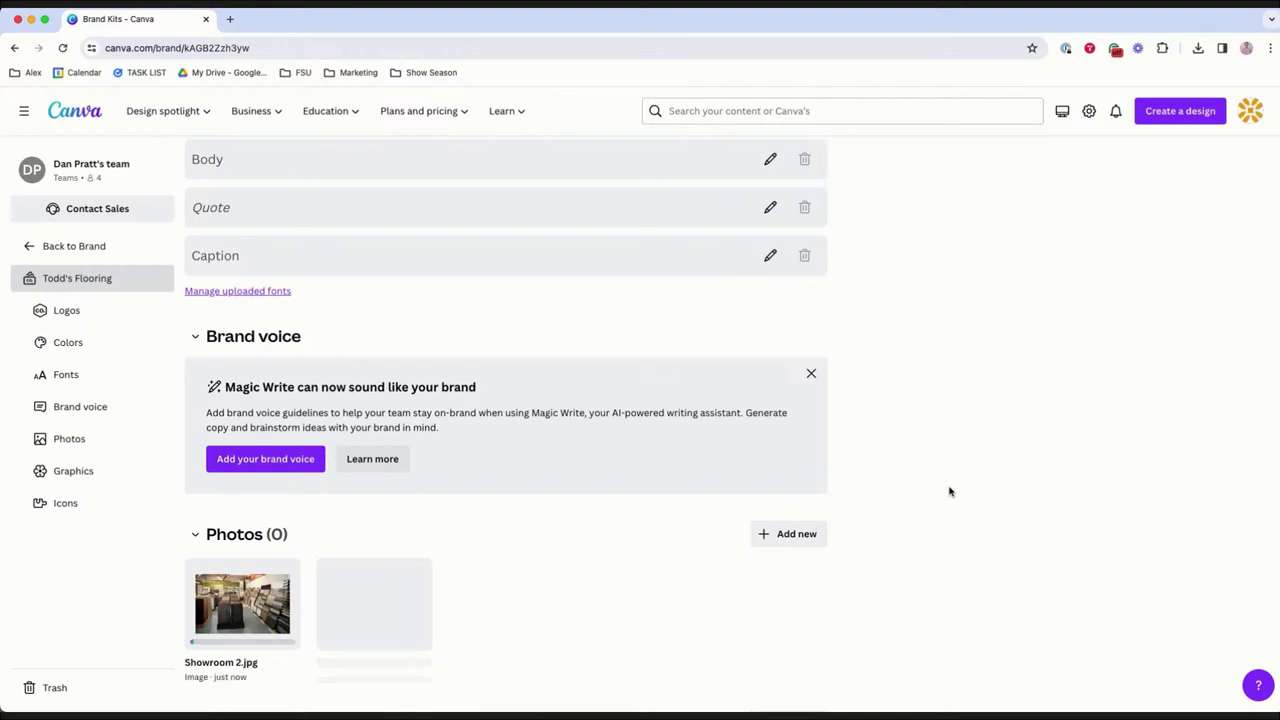
{"action": "scroll", "coordinate": [949, 489], "scroll_direction": "down", "scroll_amount": 2}
{"action": "scroll", "coordinate": [949, 489], "scroll_direction": "down", "scroll_amount": 1}
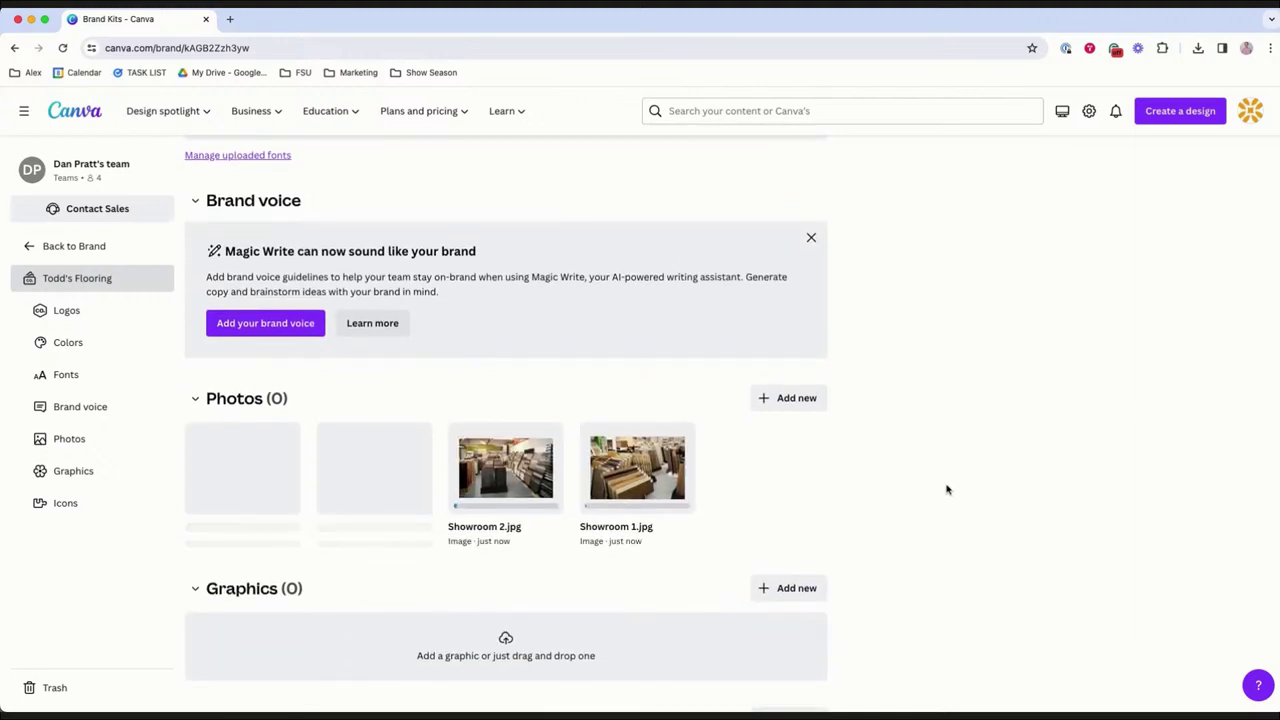
{"action": "scroll", "coordinate": [947, 489], "scroll_direction": "down", "scroll_amount": 3}
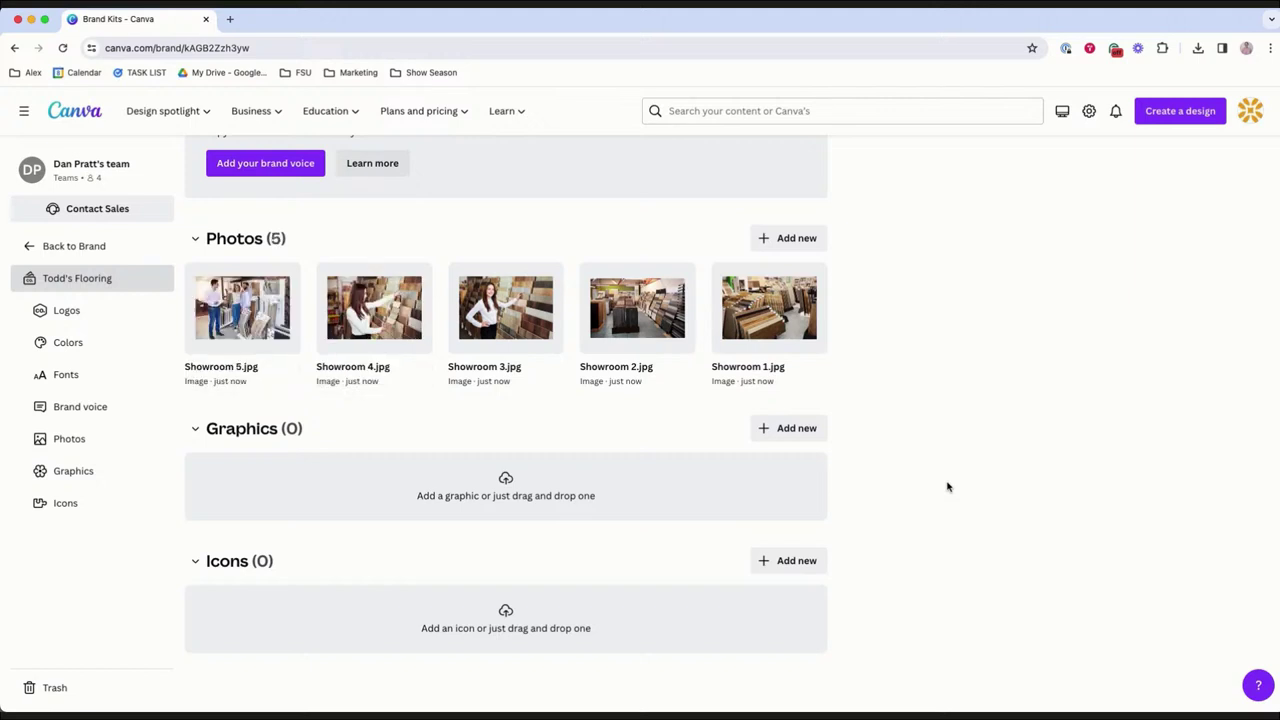
Upload the four headshot JPGs to the kit's photos and scroll back to the top.
{"action": "scroll", "coordinate": [942, 484], "scroll_direction": "up", "scroll_amount": 1}
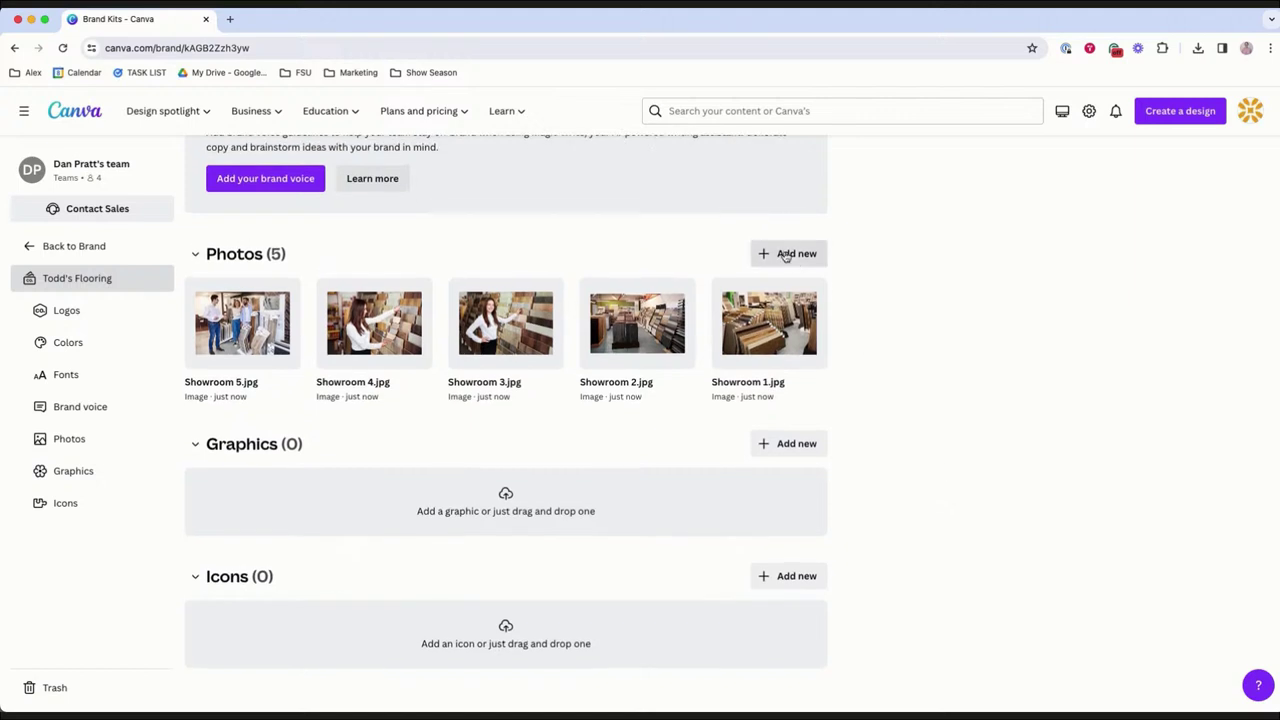
{"action": "left_click", "coordinate": [785, 253]}
{"action": "left_click", "coordinate": [825, 353]}
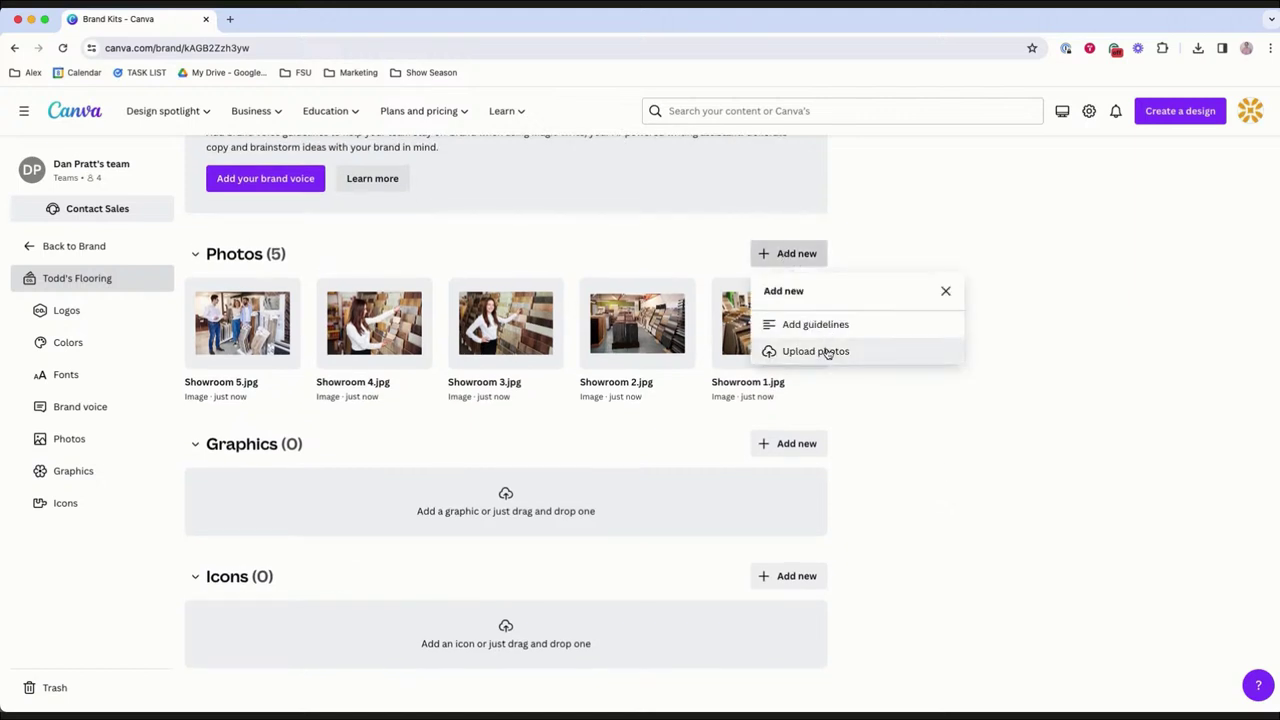
{"action": "left_click_drag", "start_coordinate": [479, 362], "coordinate": [472, 400]}
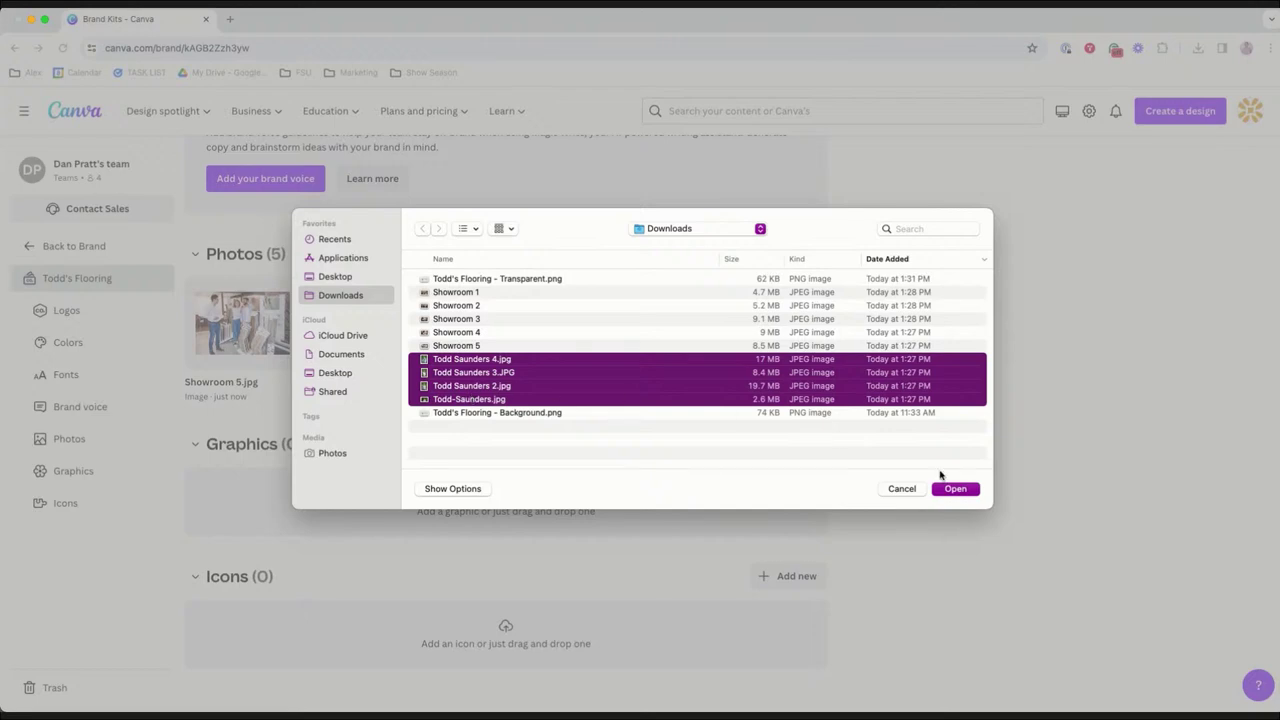
{"action": "left_click", "coordinate": [953, 489]}
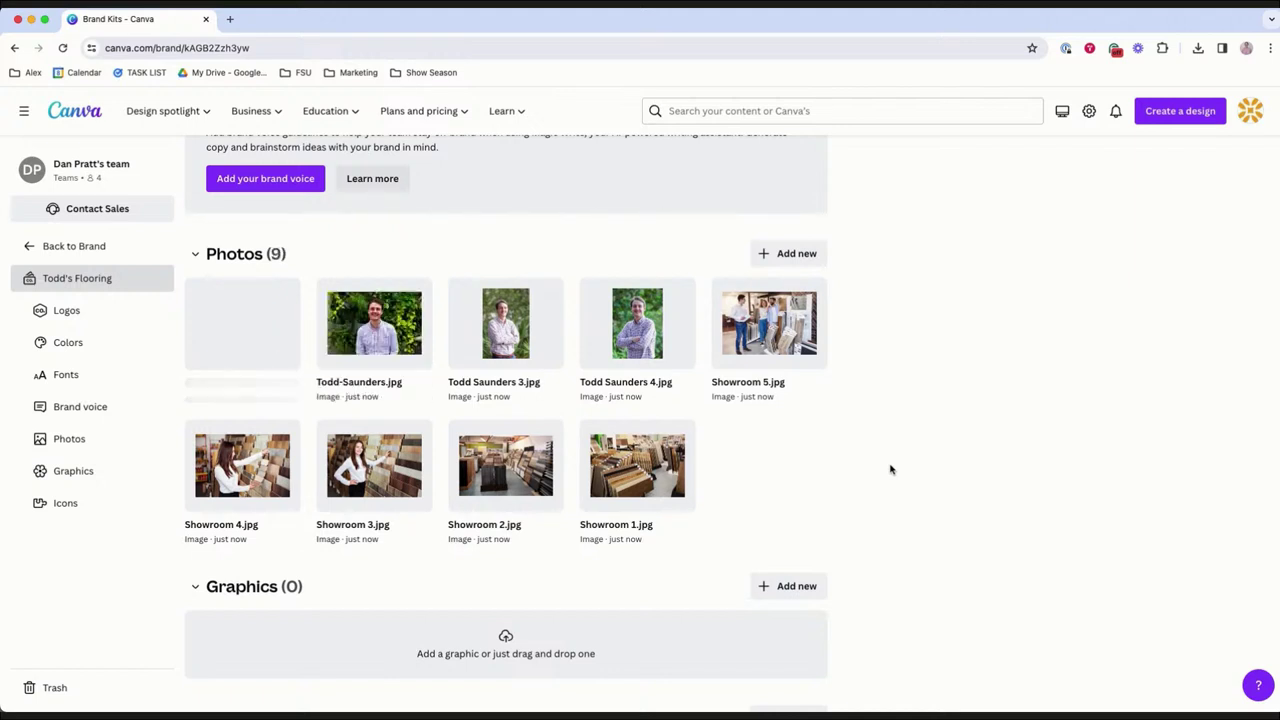
{"action": "scroll", "coordinate": [890, 469], "scroll_direction": "up", "scroll_amount": 2}
{"action": "scroll", "coordinate": [890, 469], "scroll_direction": "up", "scroll_amount": 8}
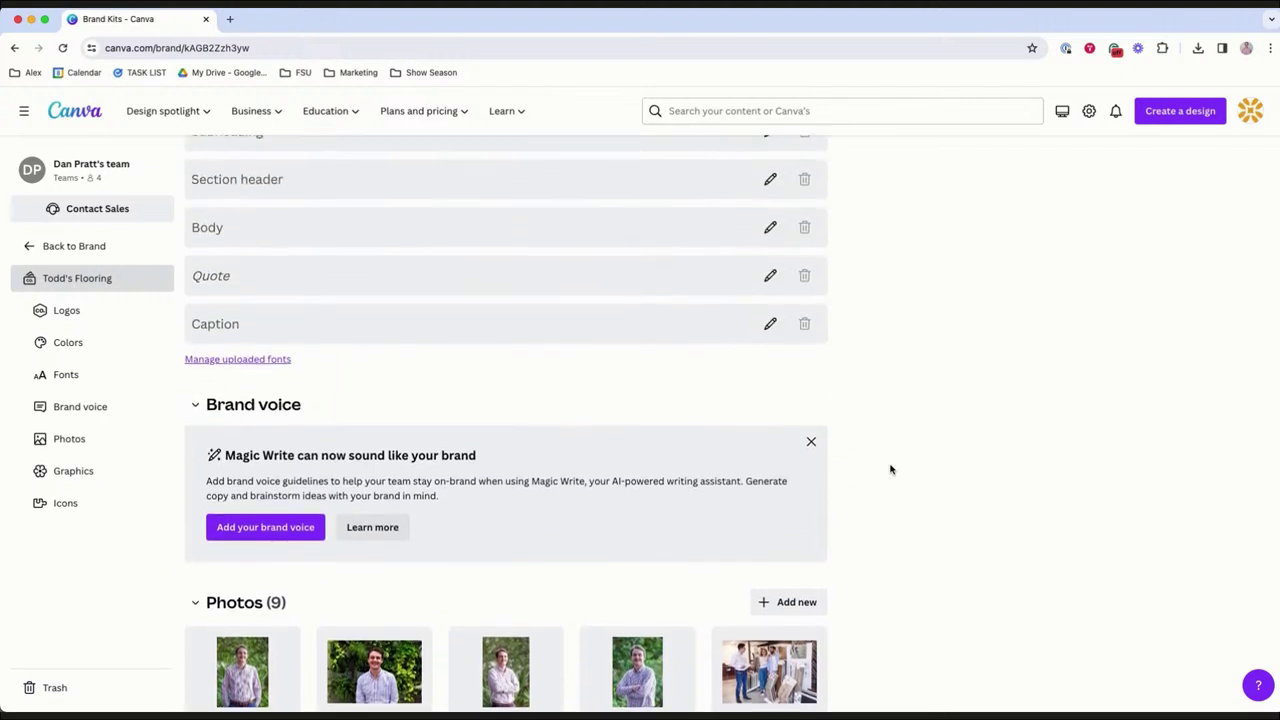
{"action": "scroll", "coordinate": [890, 469], "scroll_direction": "up", "scroll_amount": 5}
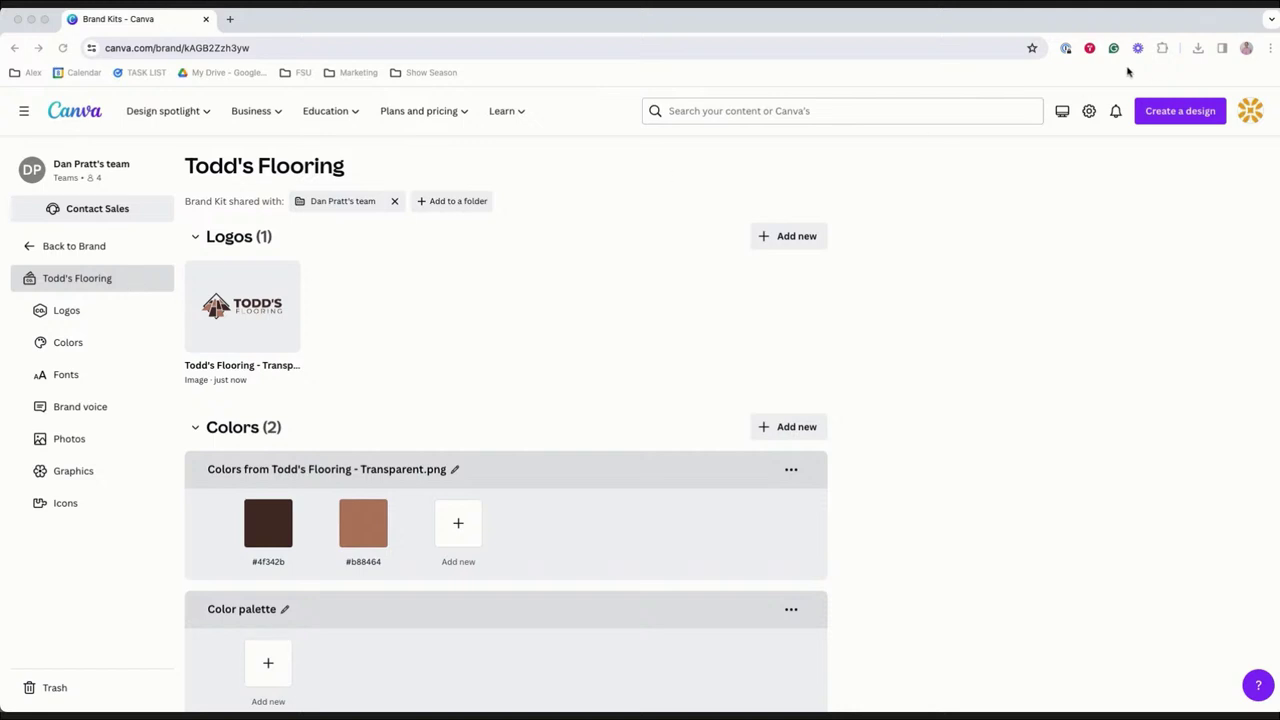
Create a square Instagram post and place the Todd's Flooring logo centred near the top.
{"action": "left_click", "coordinate": [1181, 113]}
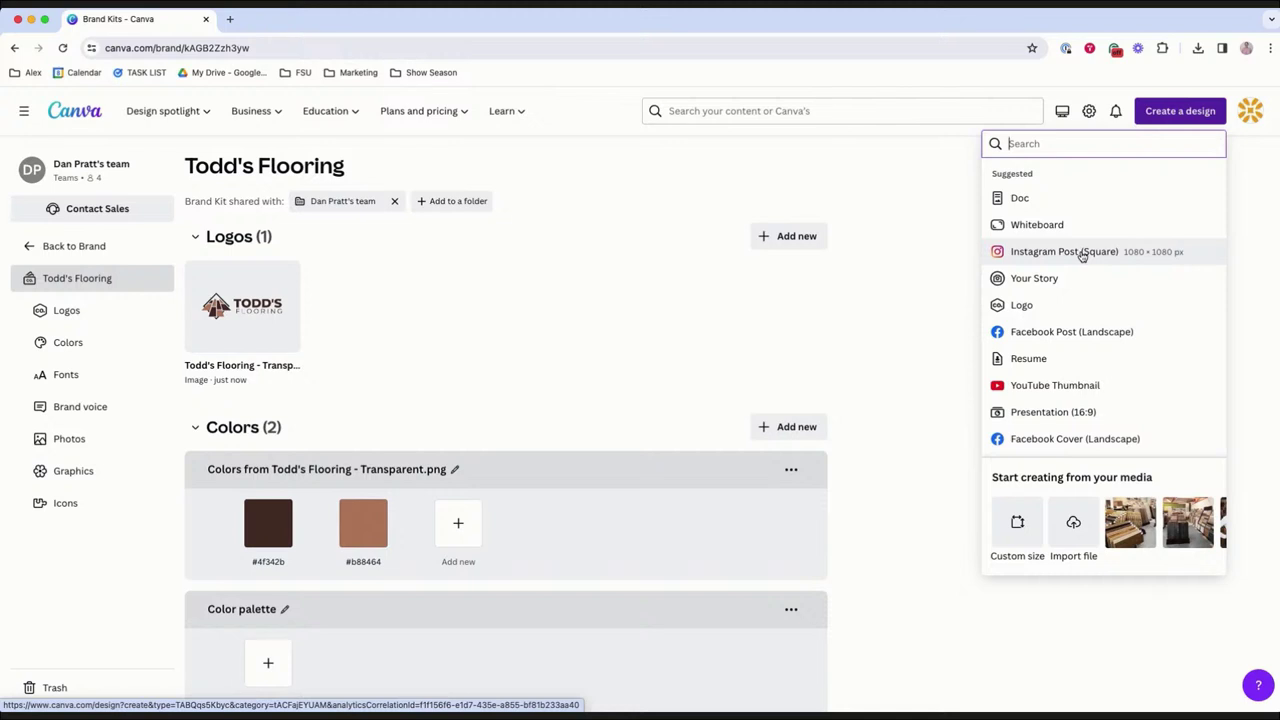
{"action": "left_click", "coordinate": [1082, 254]}
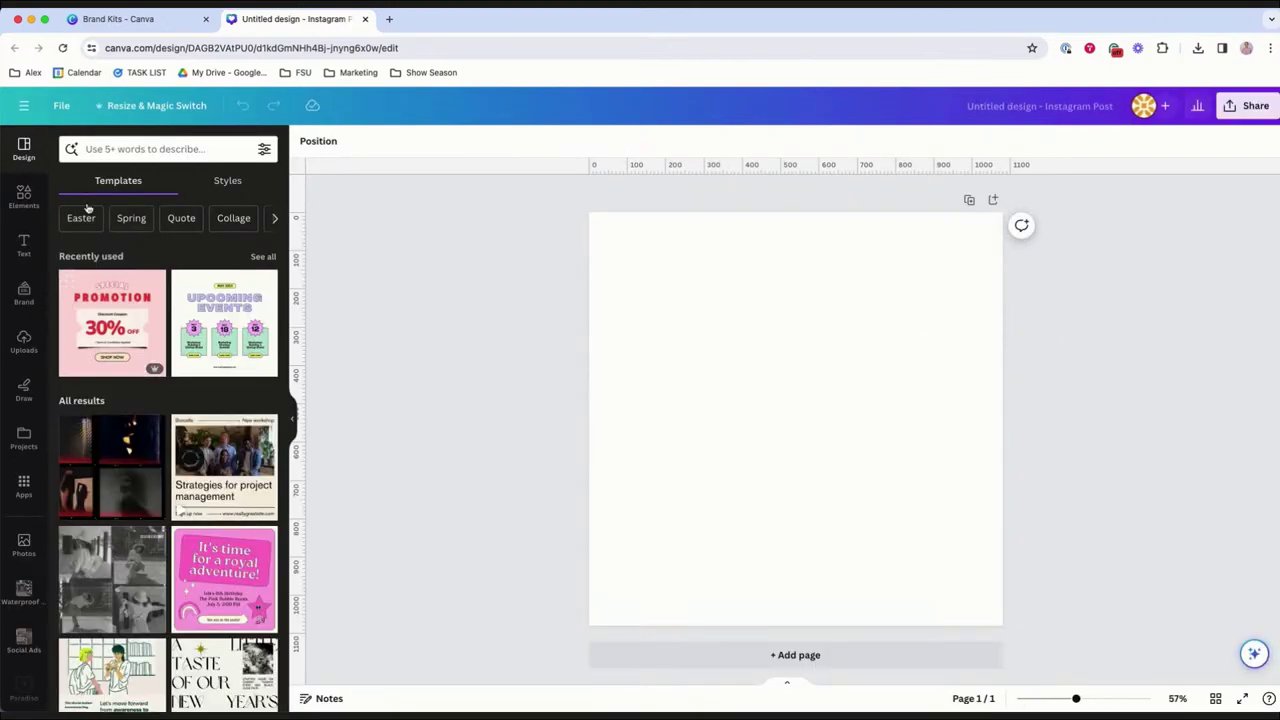
{"action": "left_click", "coordinate": [24, 341]}
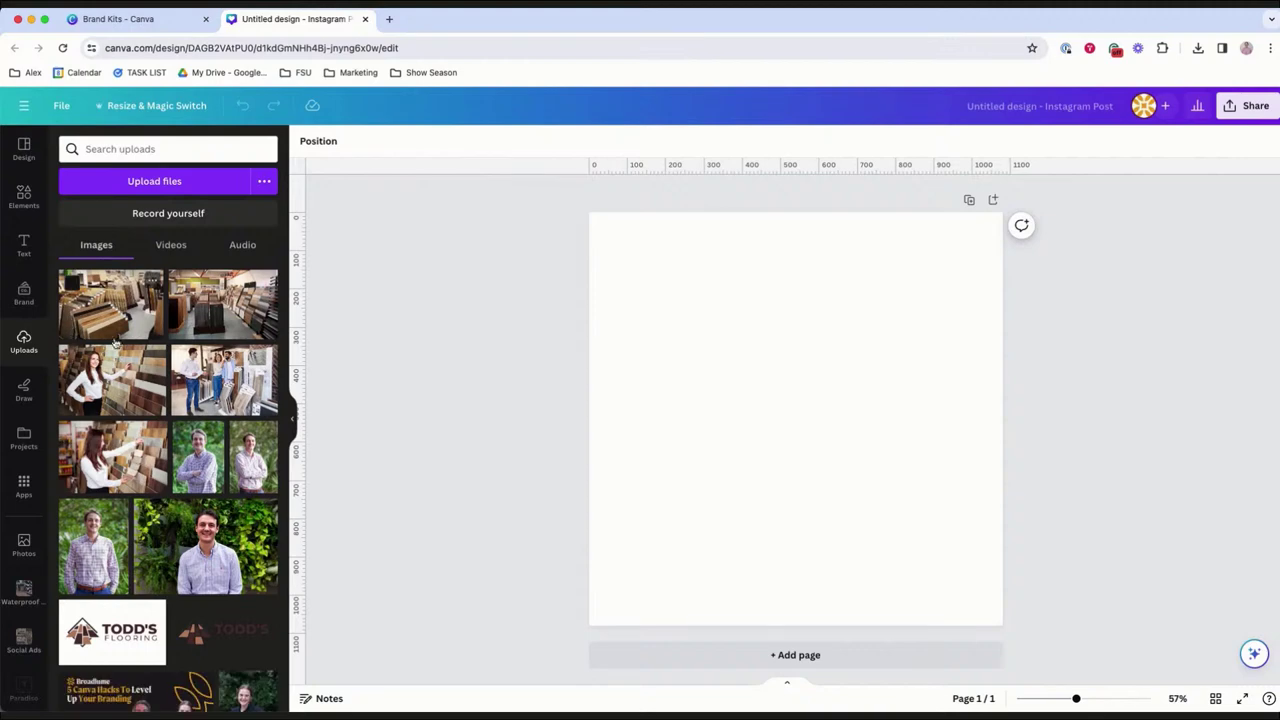
{"action": "scroll", "coordinate": [229, 378], "scroll_direction": "down", "scroll_amount": 2}
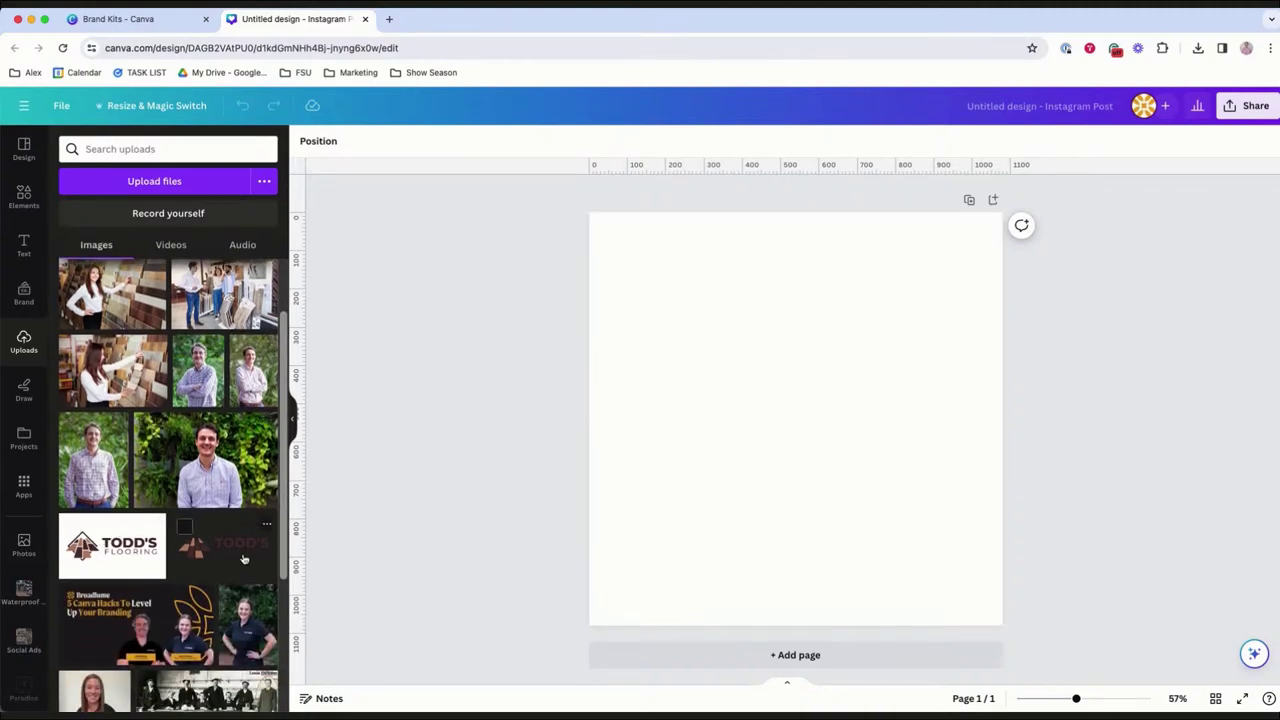
{"action": "left_click_drag", "start_coordinate": [835, 440], "coordinate": [835, 363]}
{"action": "left_click", "coordinate": [837, 489]}
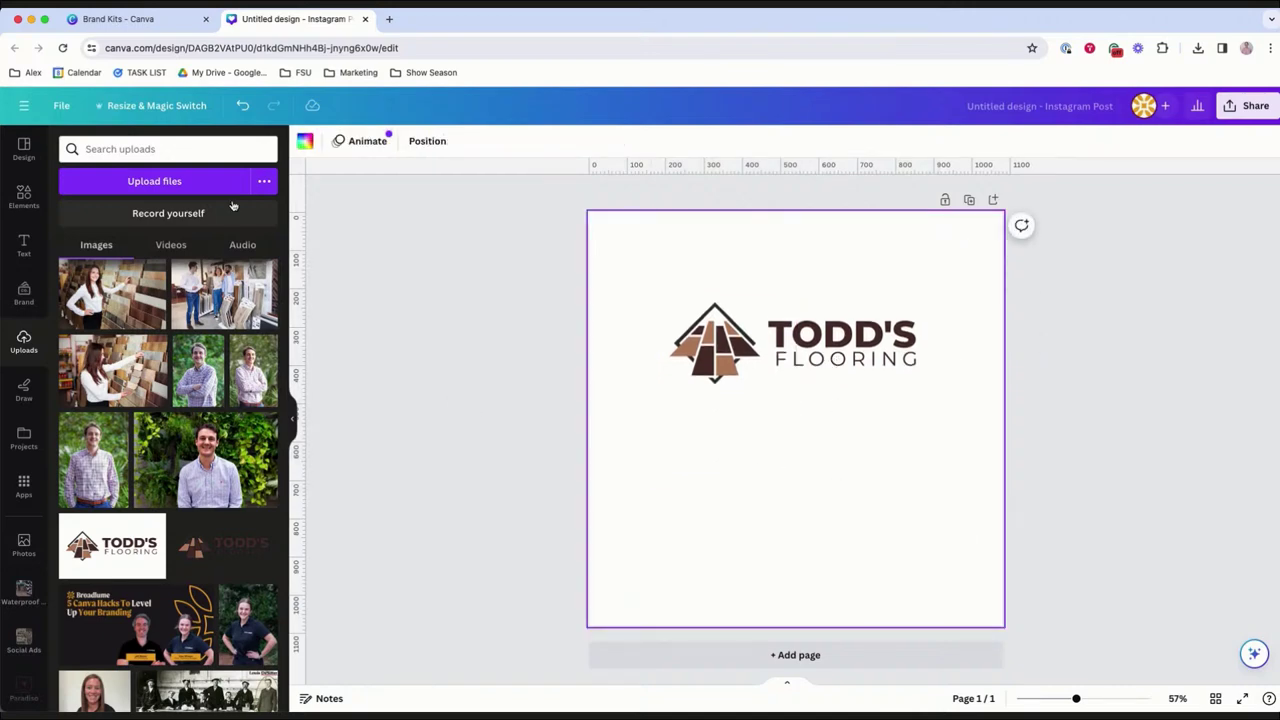
{"action": "left_click", "coordinate": [24, 246]}
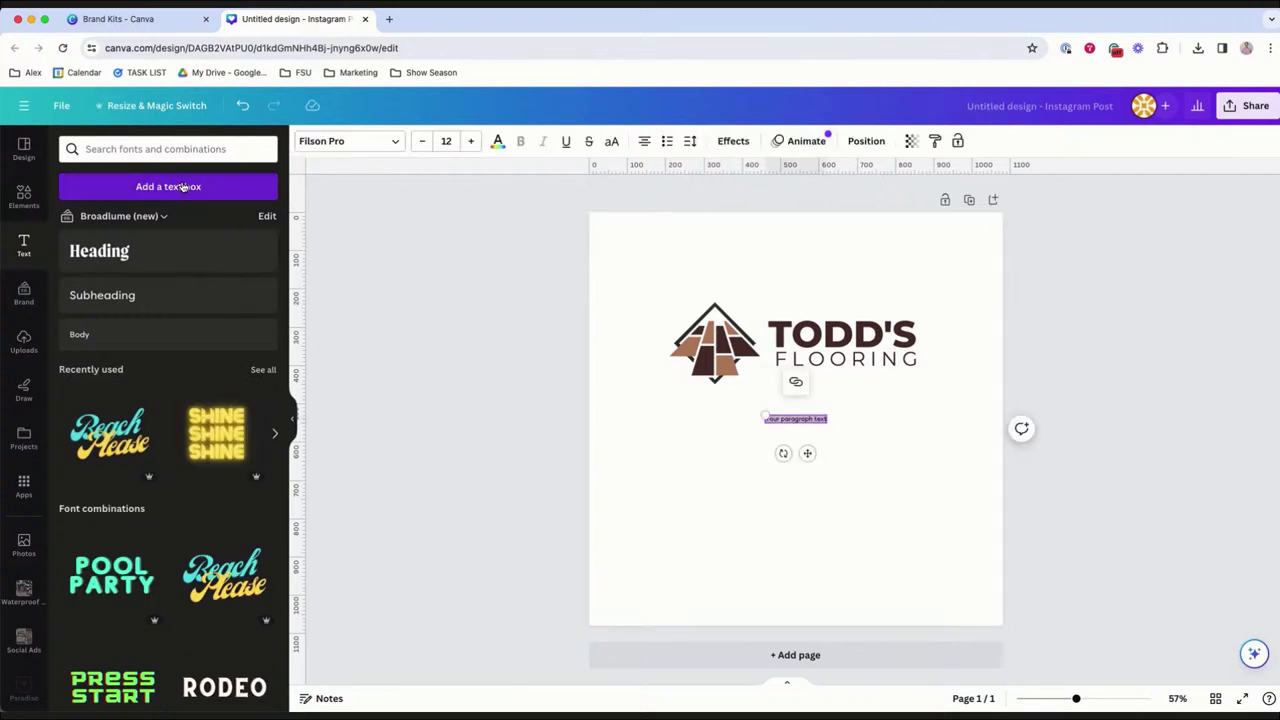
Enter the headline NOW OPEN ON SUNDAYS! and raise its font size to 39.
{"action": "key", "text": "BackSpace"}
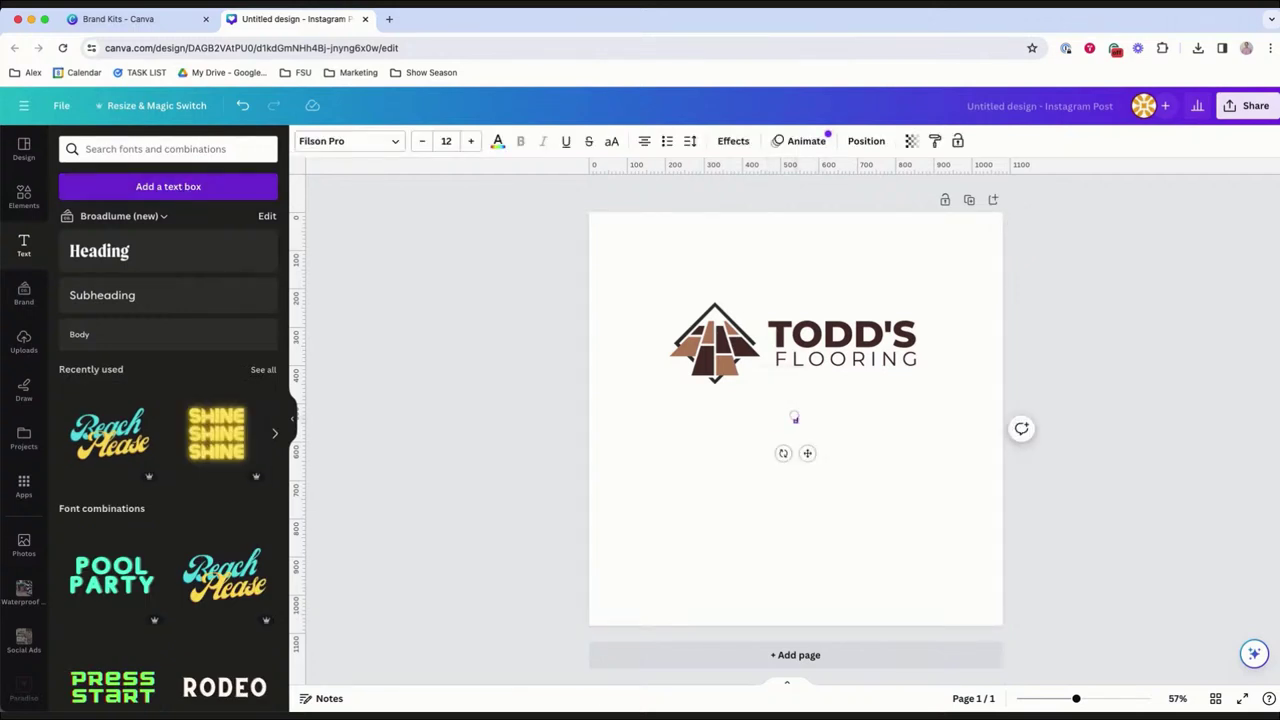
{"action": "key", "text": "ctrl+v"}
{"action": "key", "text": "BackSpace"}
{"action": "type", "text": "NOW OPEN ON SUNDAYS!"}
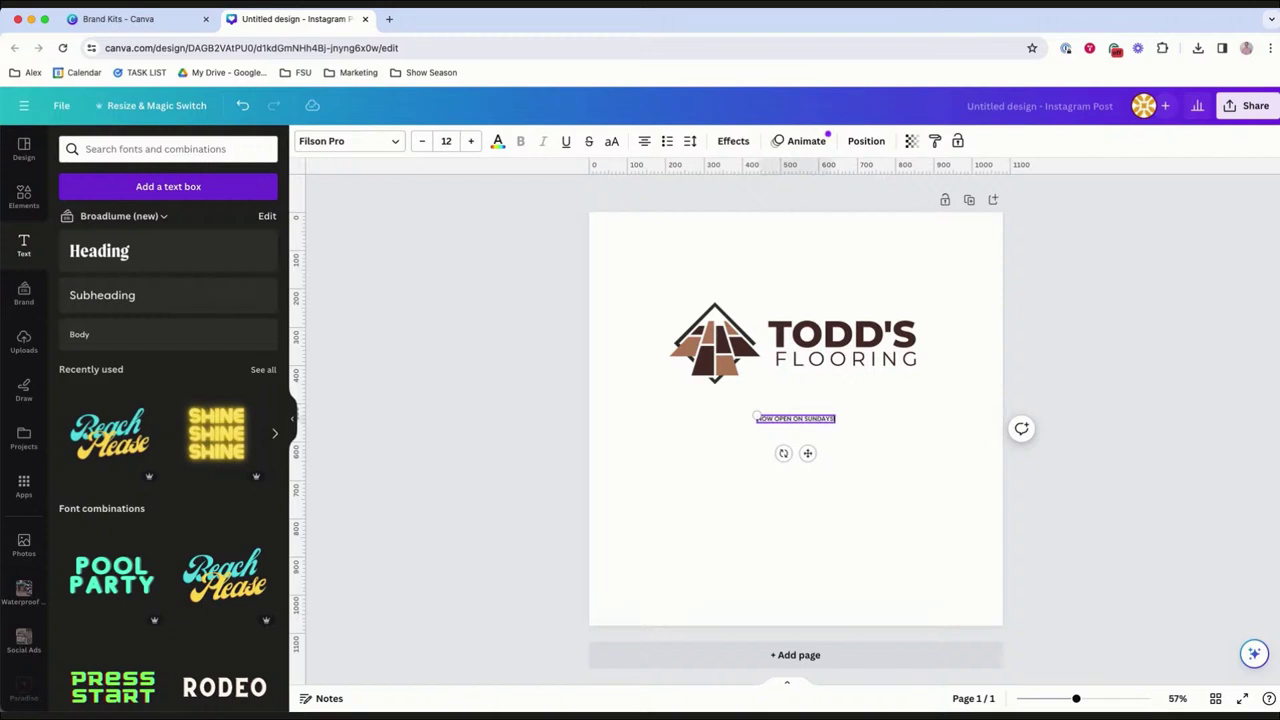
{"action": "key", "text": "super+a"}
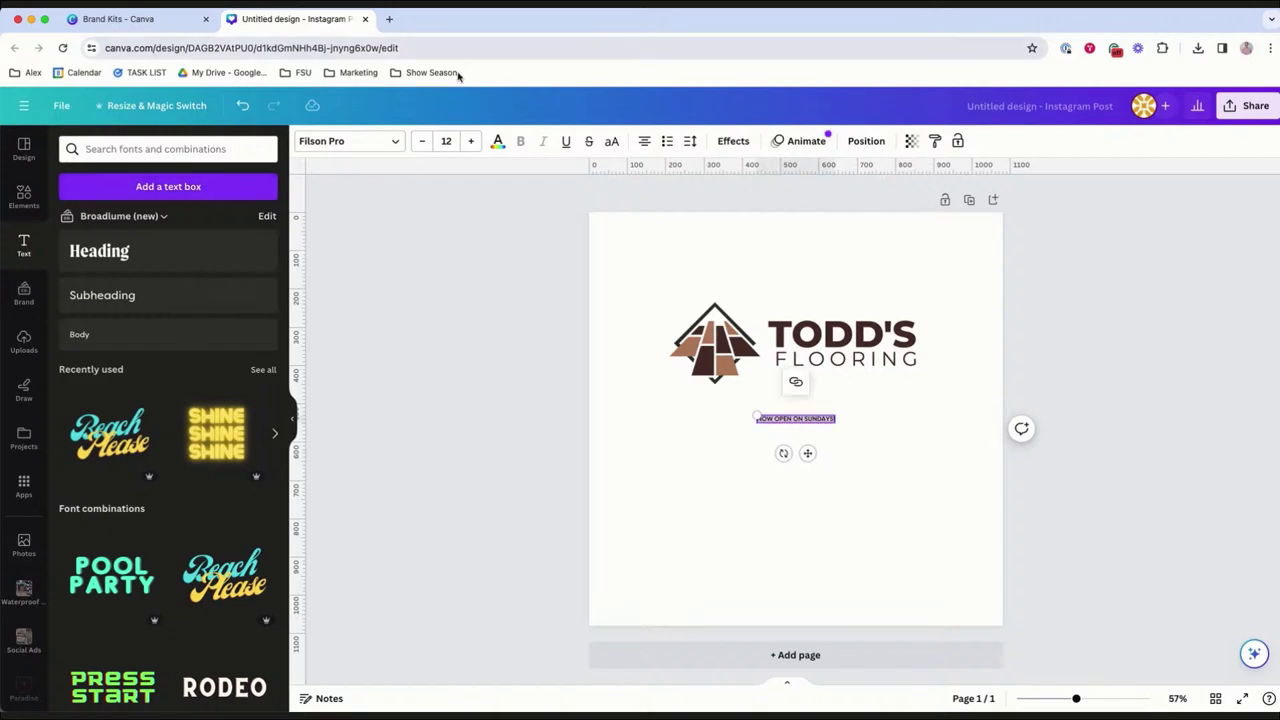
{"action": "left_click", "coordinate": [471, 141]}
{"action": "left_click", "coordinate": [471, 141]}
{"action": "left_click", "coordinate": [471, 141]}
{"action": "left_click", "coordinate": [471, 141]}
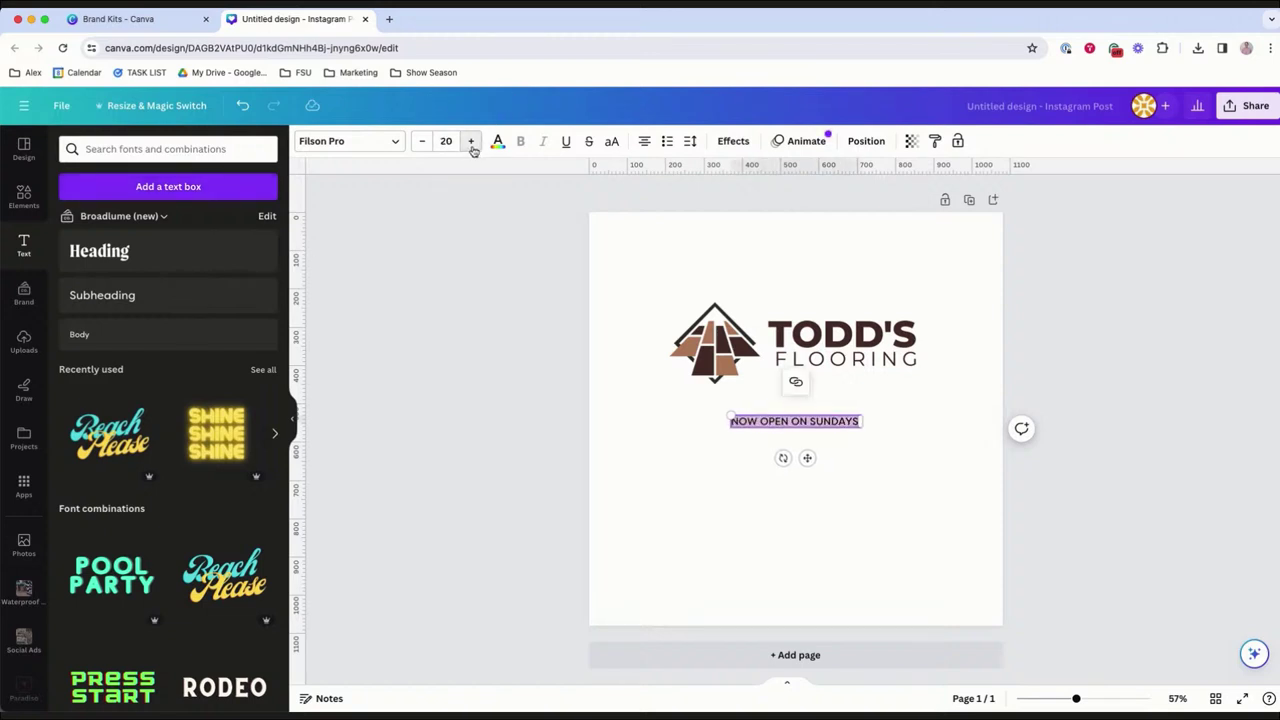
{"action": "left_click", "coordinate": [471, 141]}
{"action": "left_click", "coordinate": [471, 141]}
{"action": "left_click", "coordinate": [471, 141]}
{"action": "left_click", "coordinate": [471, 141]}
{"action": "left_click", "coordinate": [471, 141]}
{"action": "left_click", "coordinate": [471, 141]}
{"action": "left_click", "coordinate": [471, 141]}
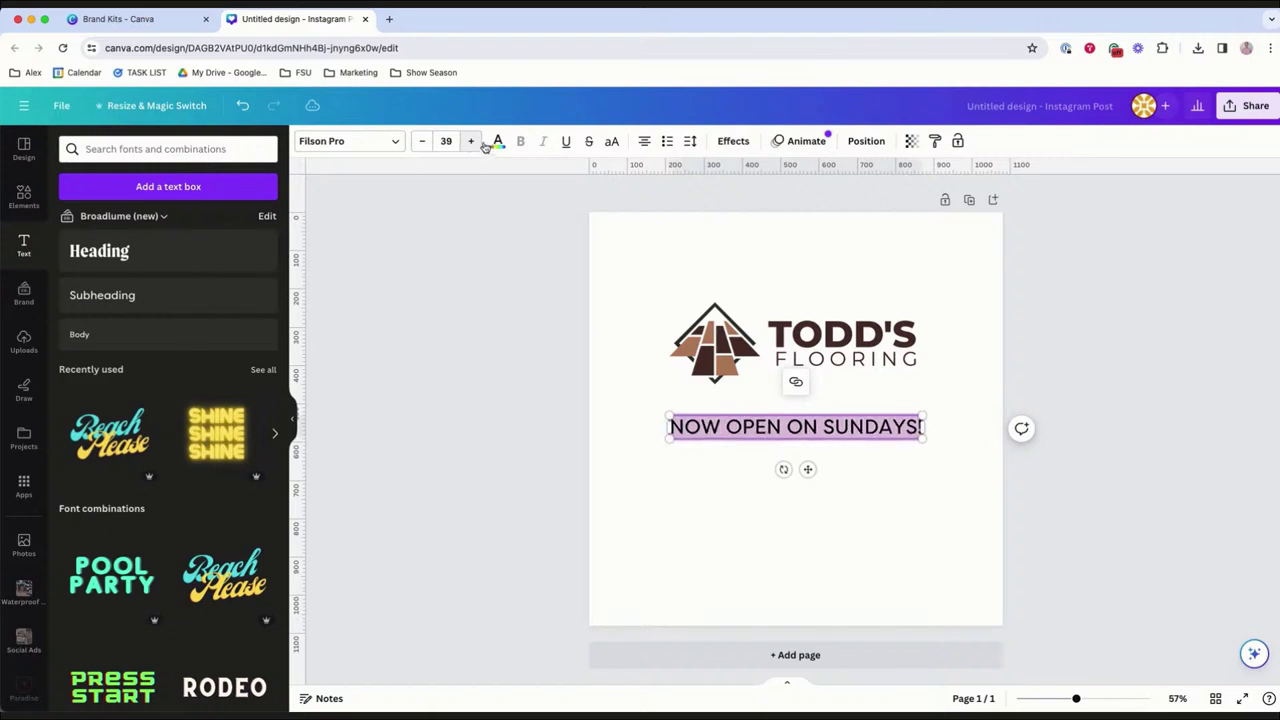
{"action": "left_click", "coordinate": [827, 486]}
Centre the headline under the logo and enlarge the logo and headline together to 53.9.
{"action": "left_click", "coordinate": [846, 430]}
{"action": "left_click_drag", "start_coordinate": [846, 430], "coordinate": [849, 419]}
{"action": "left_click", "coordinate": [677, 394]}
{"action": "left_click", "coordinate": [800, 268]}
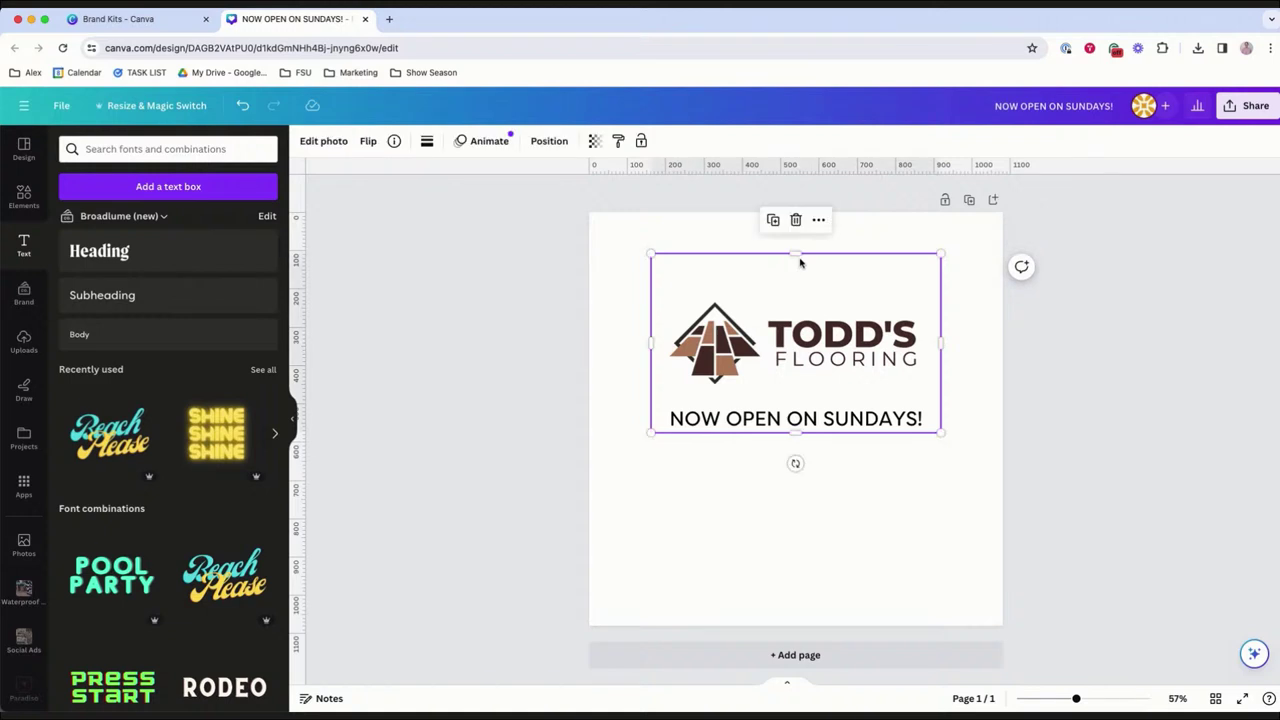
{"action": "left_click_drag", "start_coordinate": [773, 418], "coordinate": [773, 489]}
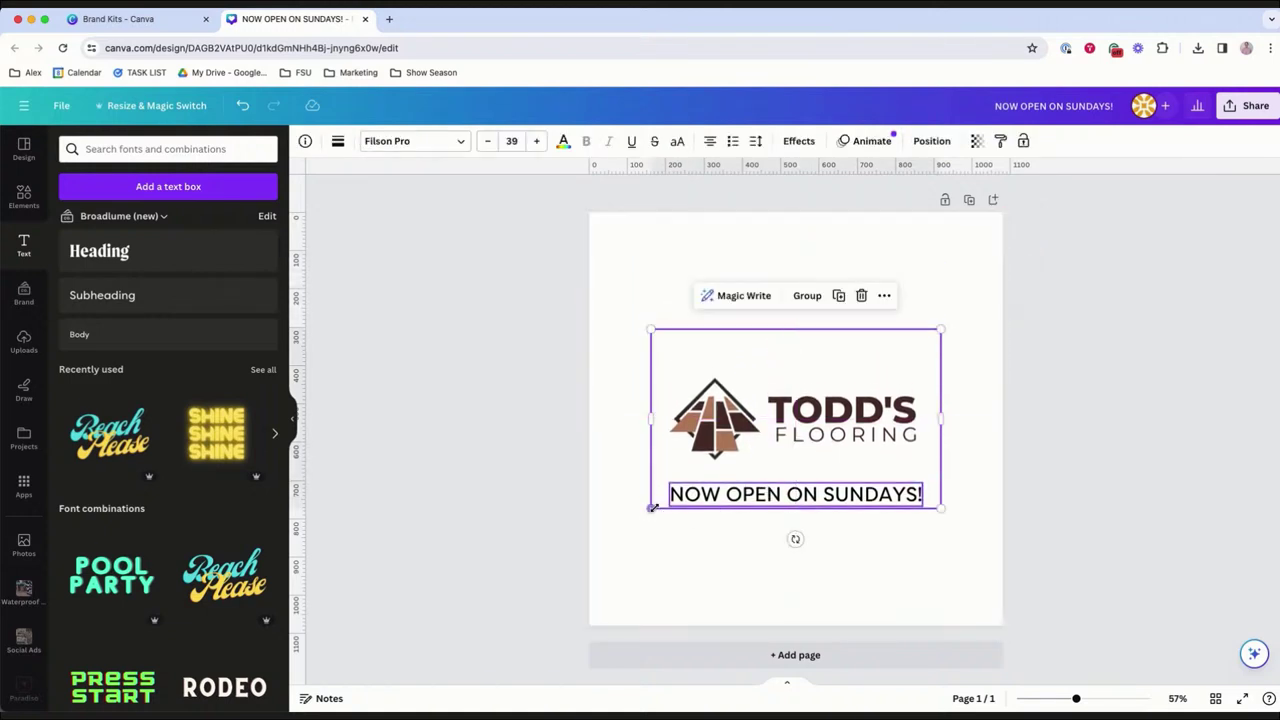
{"action": "left_click_drag", "start_coordinate": [651, 507], "coordinate": [603, 540]}
{"action": "left_click_drag", "start_coordinate": [666, 486], "coordinate": [666, 428]}
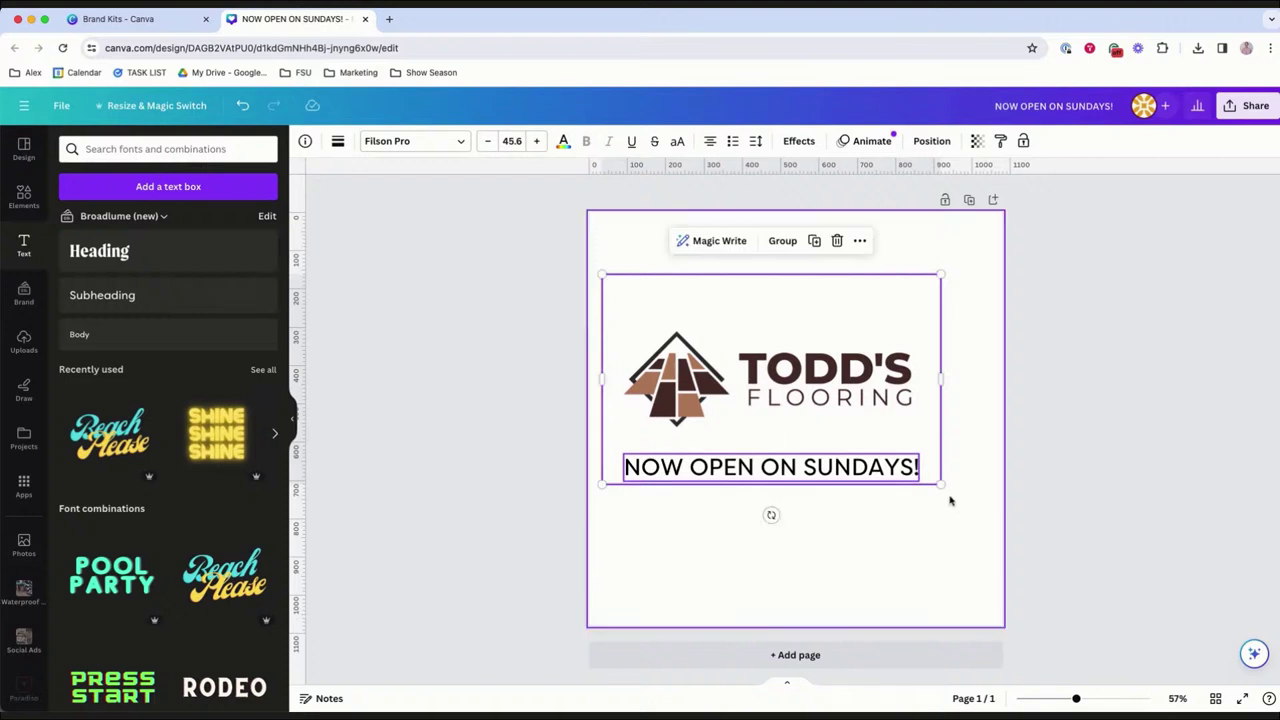
{"action": "left_click_drag", "start_coordinate": [941, 485], "coordinate": [1001, 525]}
{"action": "left_click_drag", "start_coordinate": [896, 423], "coordinate": [890, 444]}
Nudge the headline up and set it in Futura Extra Black Condensed.
{"action": "left_click", "coordinate": [855, 530]}
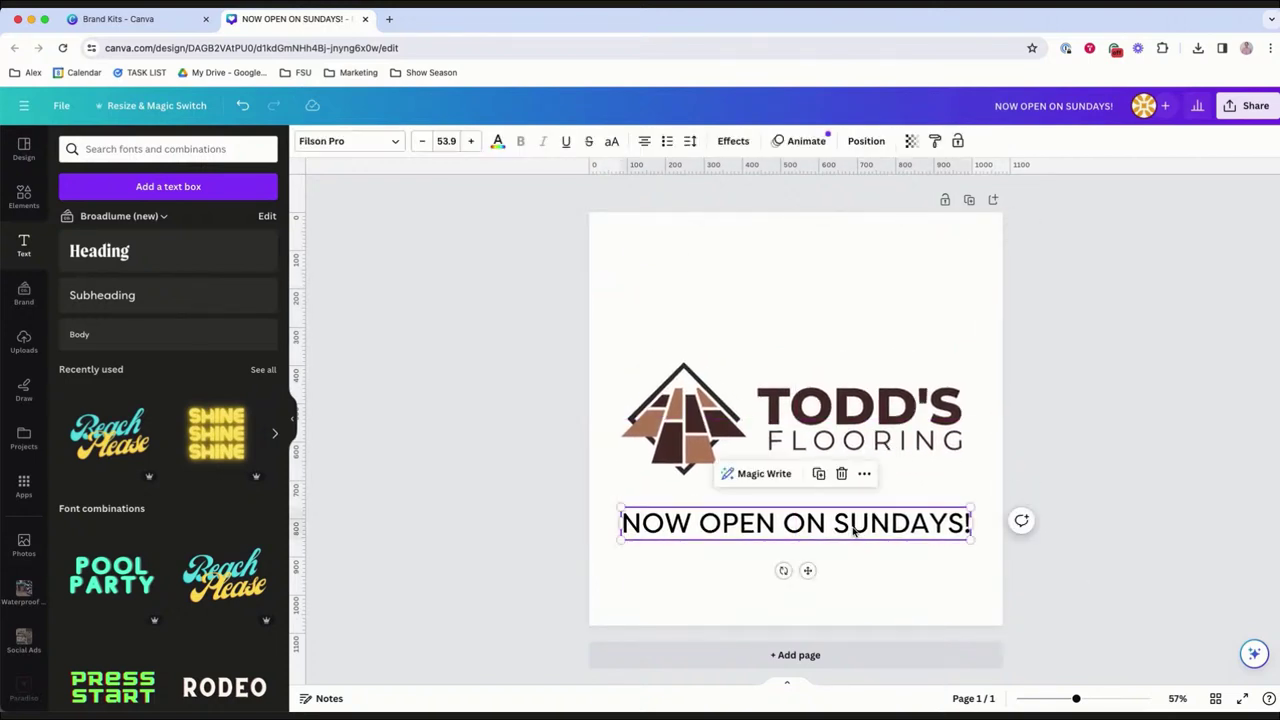
{"action": "left_click_drag", "start_coordinate": [858, 527], "coordinate": [856, 520]}
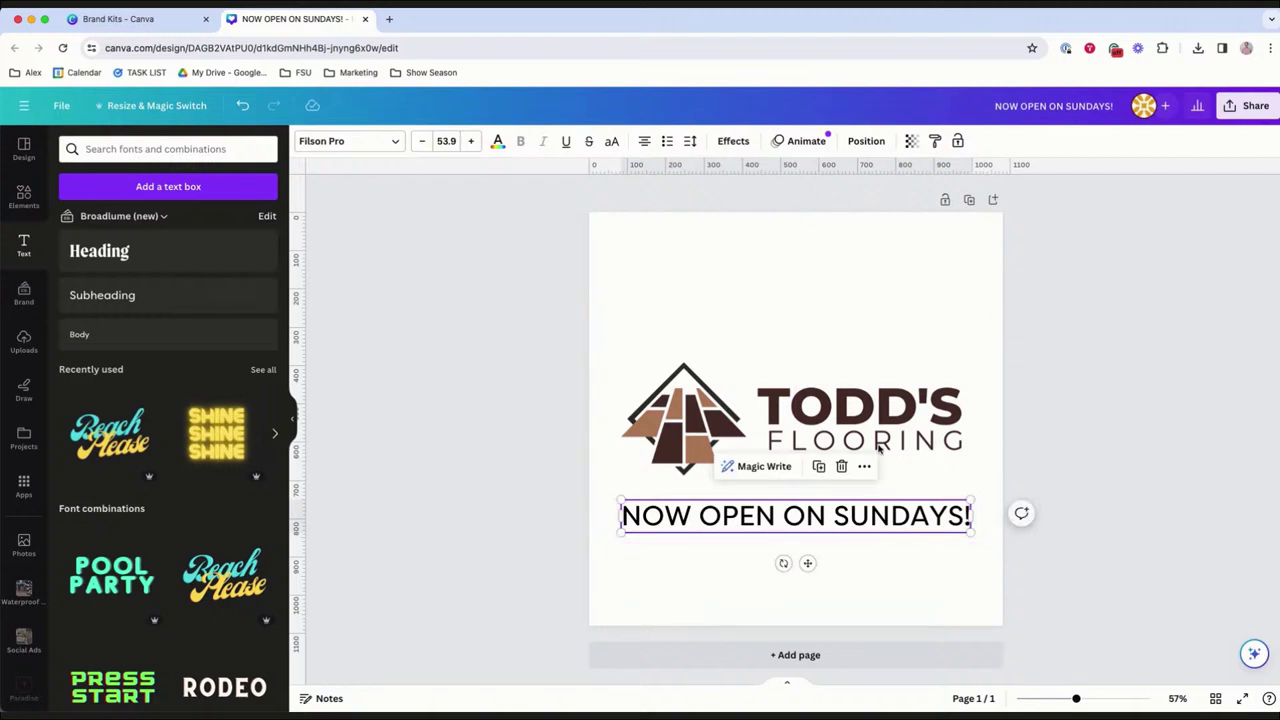
{"action": "left_click", "coordinate": [358, 144]}
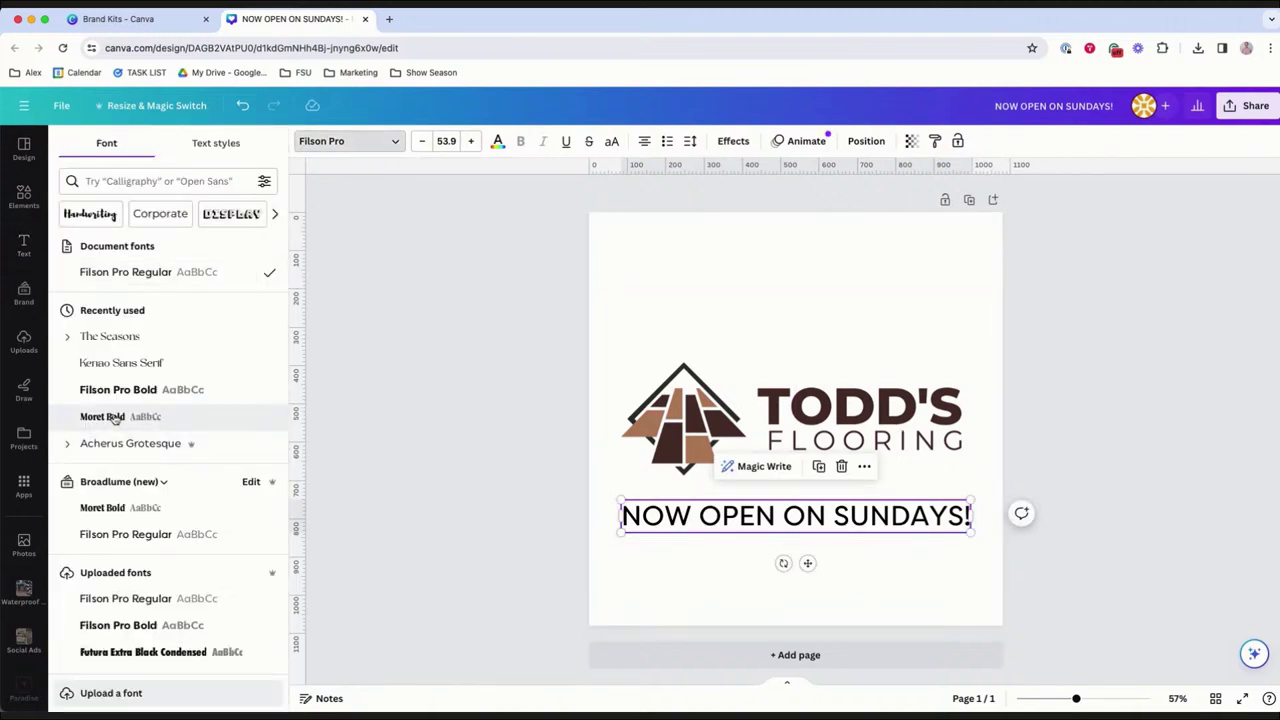
{"action": "scroll", "coordinate": [115, 420], "scroll_direction": "down", "scroll_amount": 3}
{"action": "left_click", "coordinate": [170, 548]}
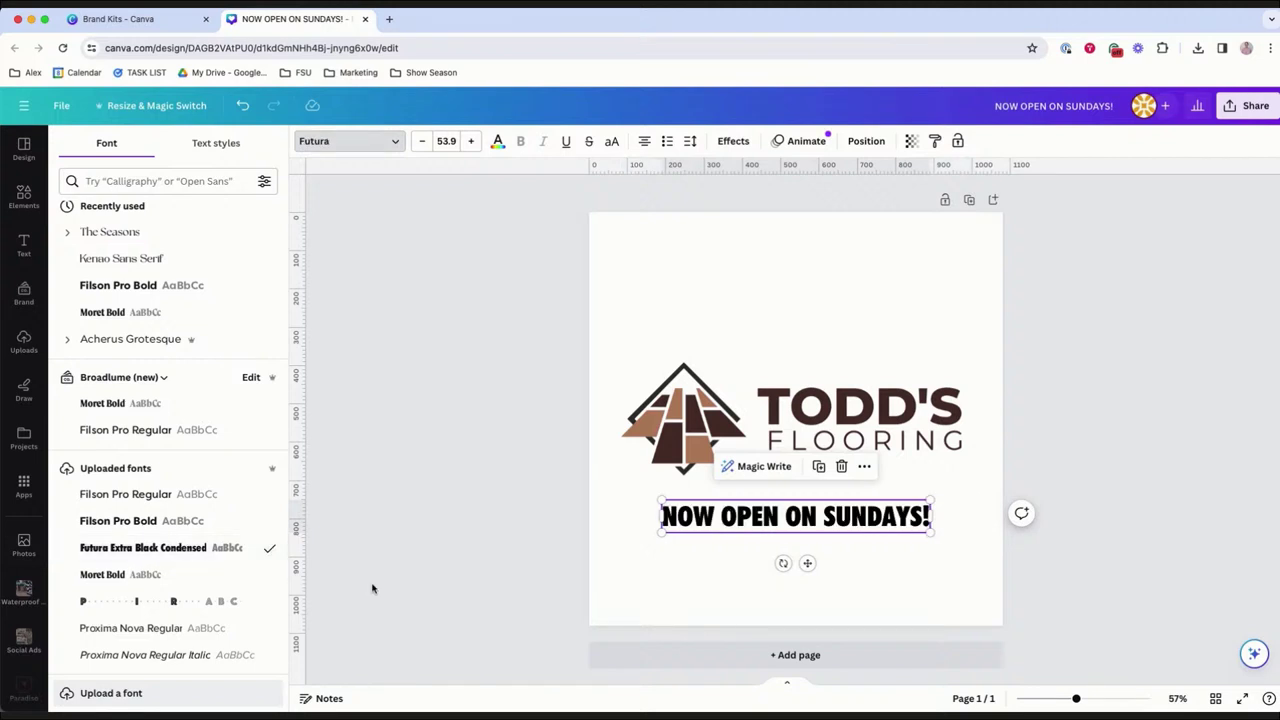
Eyedrop the logo's brown #4F342B onto the headline and nudge it toward the logo.
{"action": "left_click", "coordinate": [707, 586]}
{"action": "left_click", "coordinate": [760, 518]}
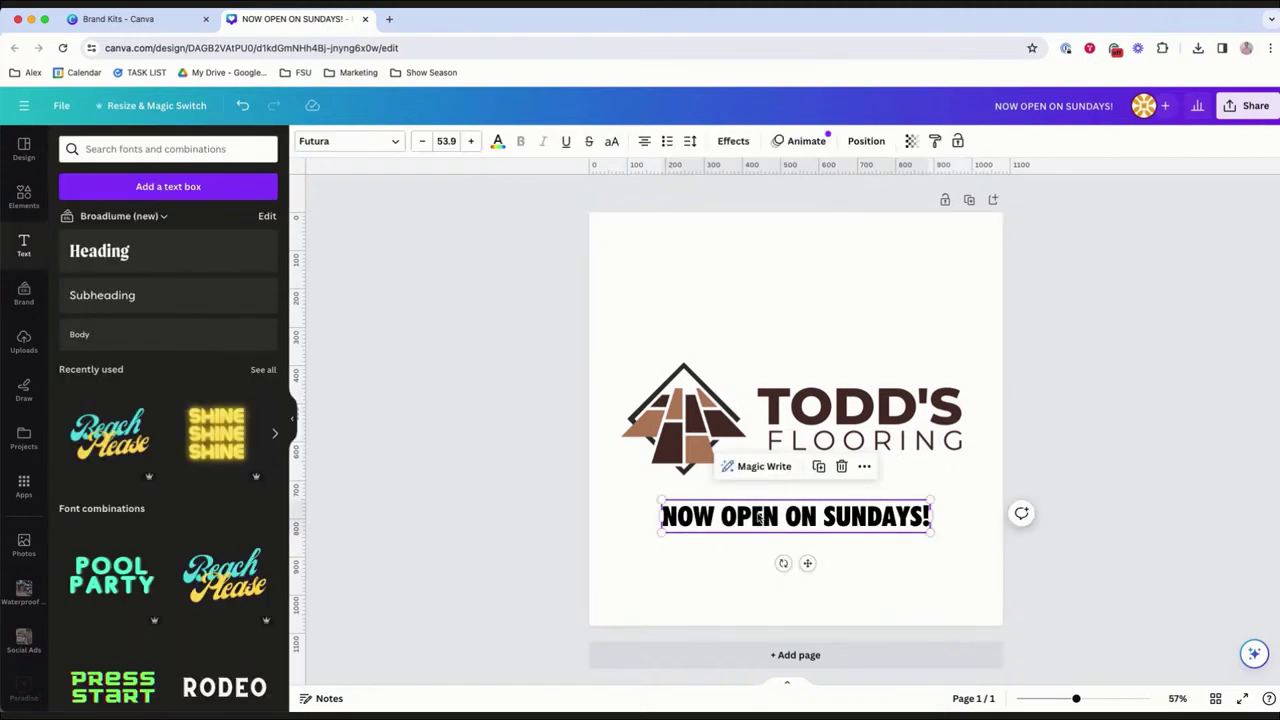
{"action": "left_click", "coordinate": [497, 145]}
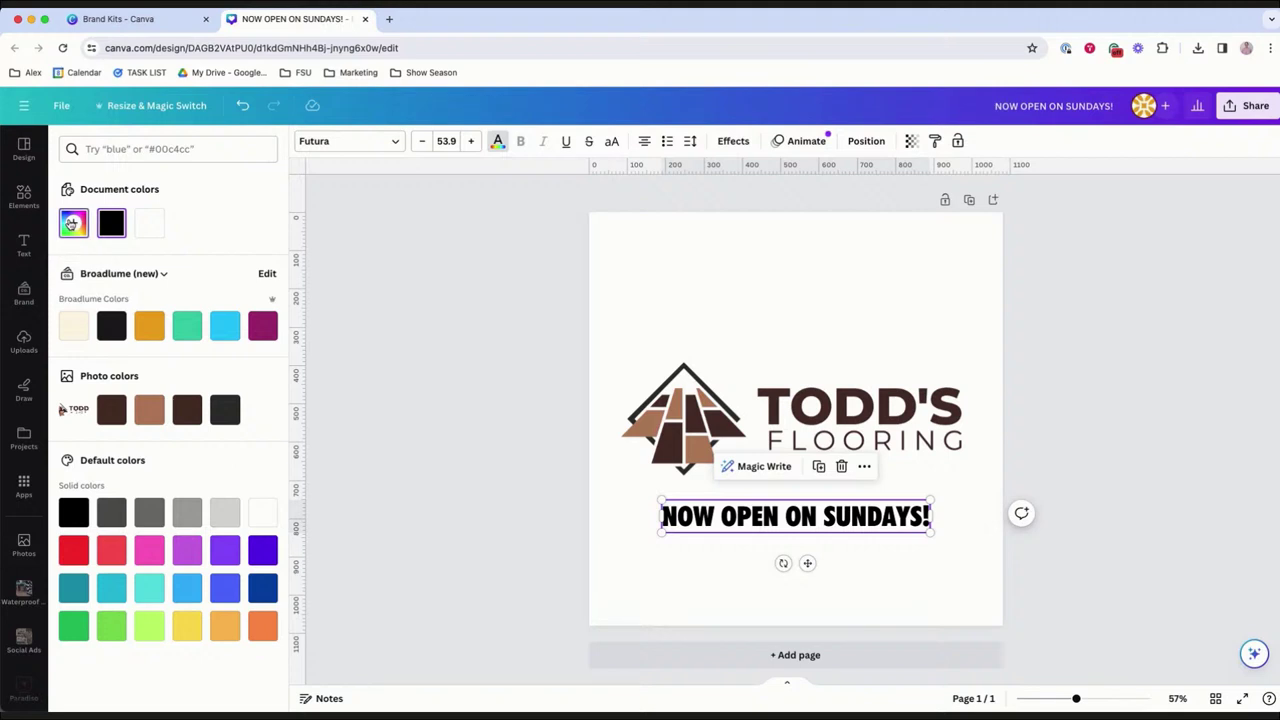
{"action": "left_click", "coordinate": [72, 224]}
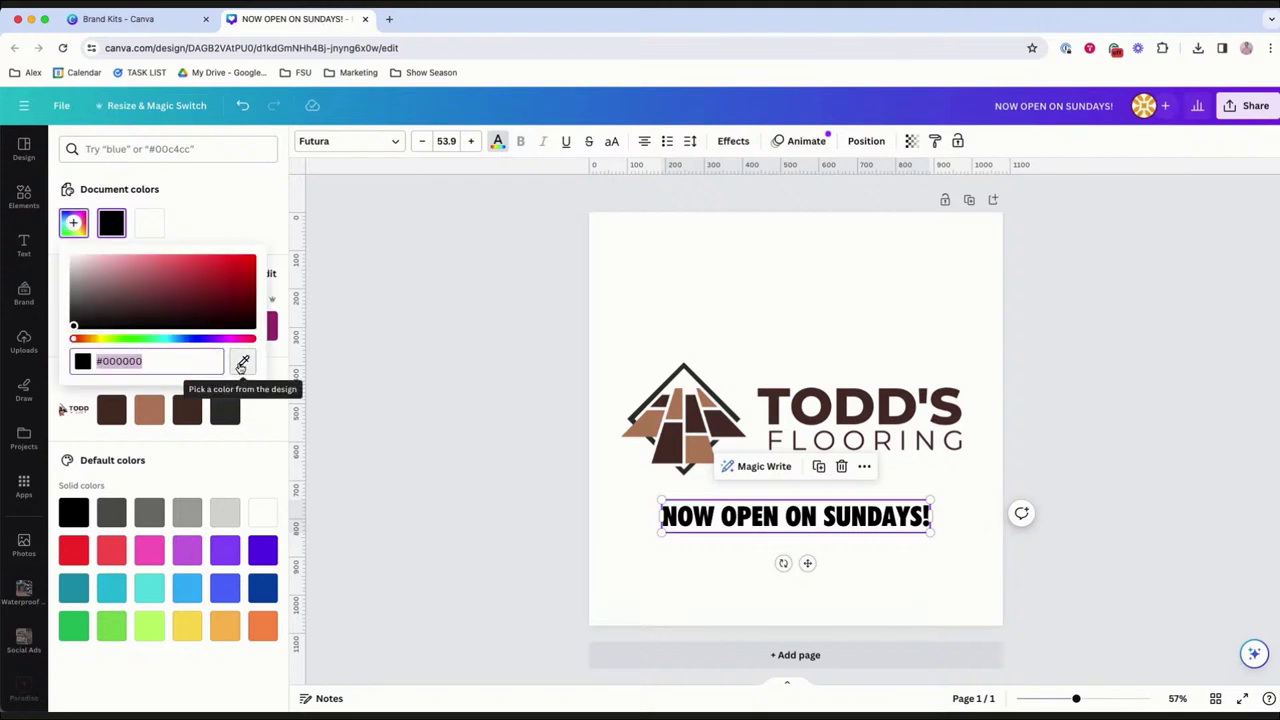
{"action": "left_click", "coordinate": [243, 361]}
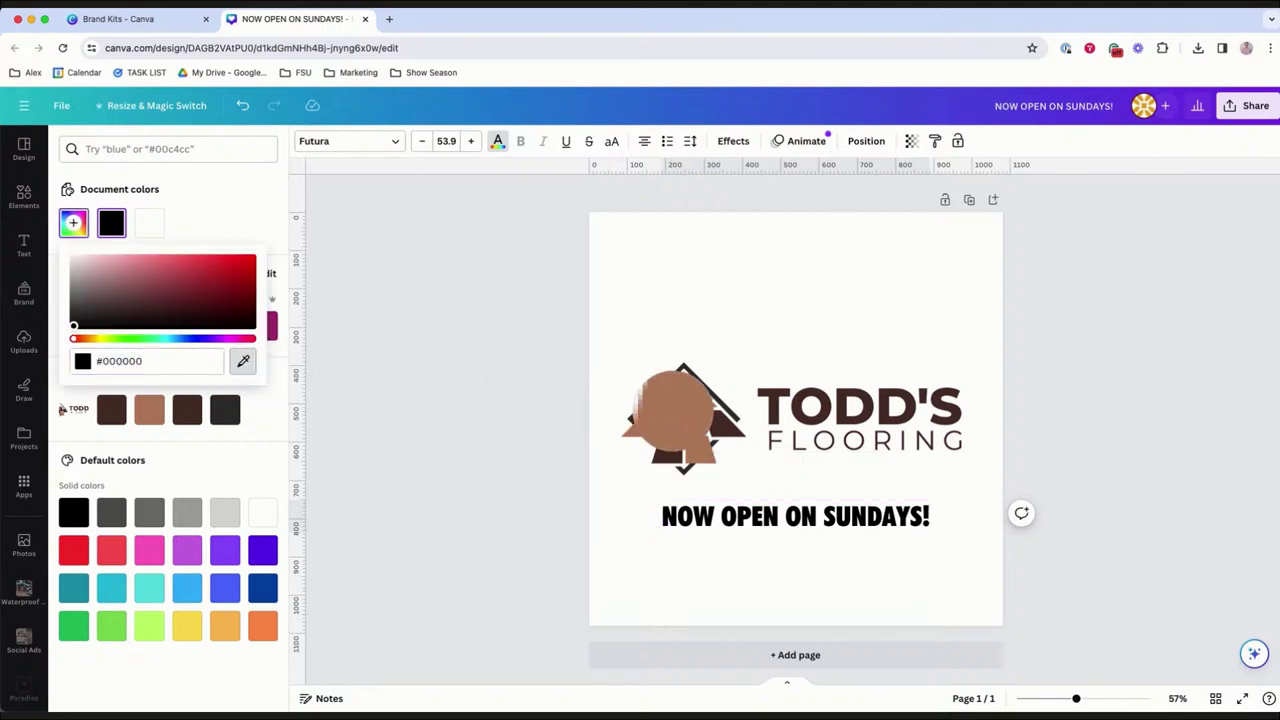
{"action": "left_click", "coordinate": [695, 415]}
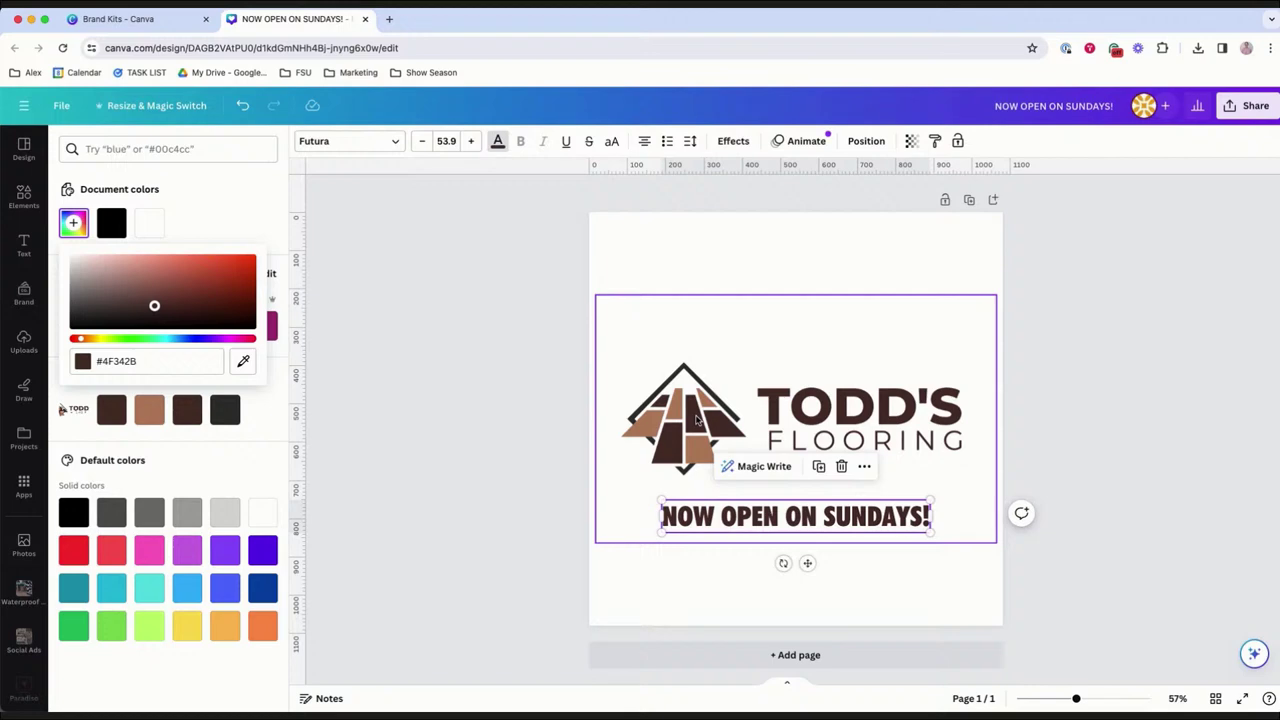
{"action": "left_click", "coordinate": [1074, 406]}
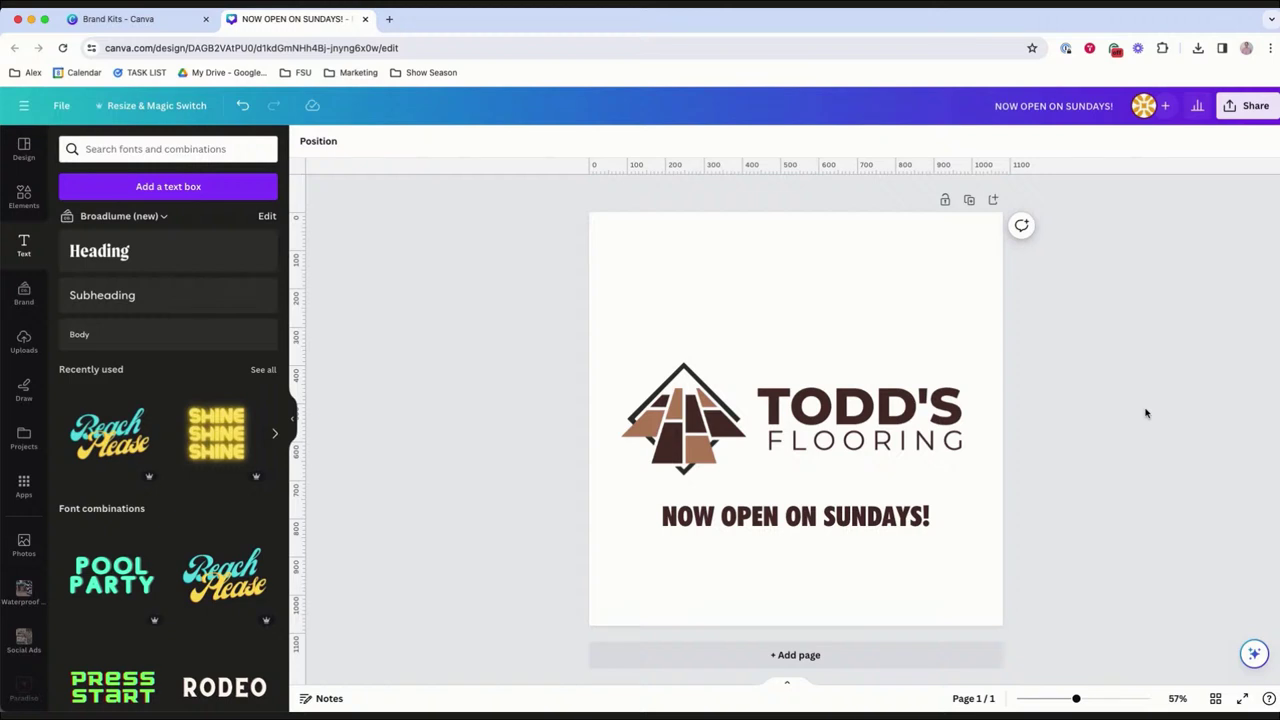
{"action": "left_click_drag", "start_coordinate": [890, 527], "coordinate": [886, 509]}
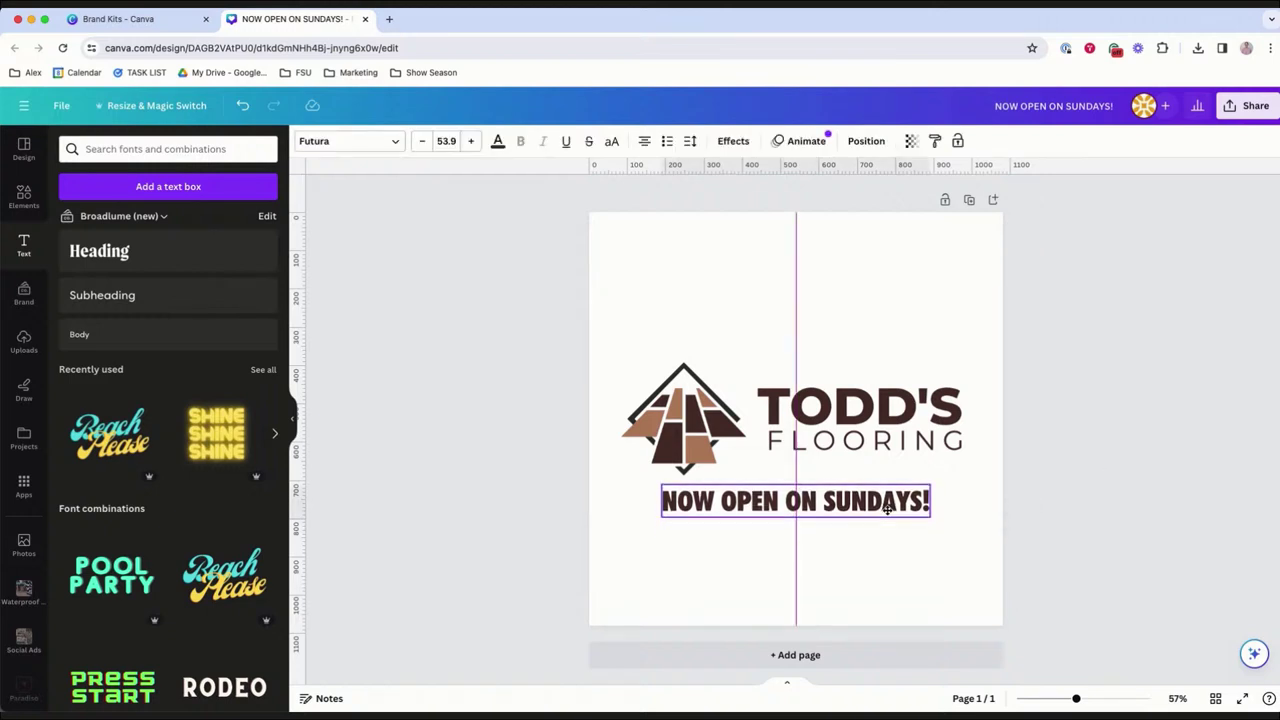
{"action": "left_click", "coordinate": [914, 558]}
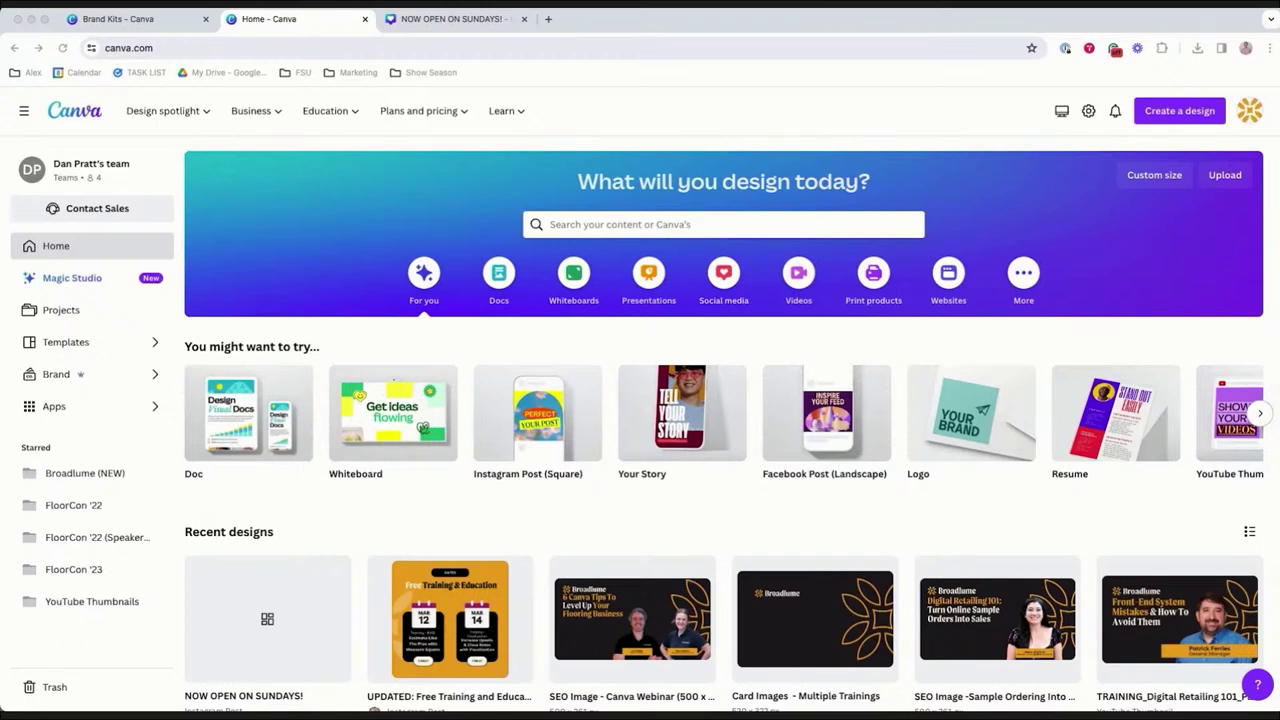
Create a blank 5.5 × 8.5 in Event Flyer titled Todd's Flooring Event Flyer.
{"action": "left_click", "coordinate": [1194, 110]}
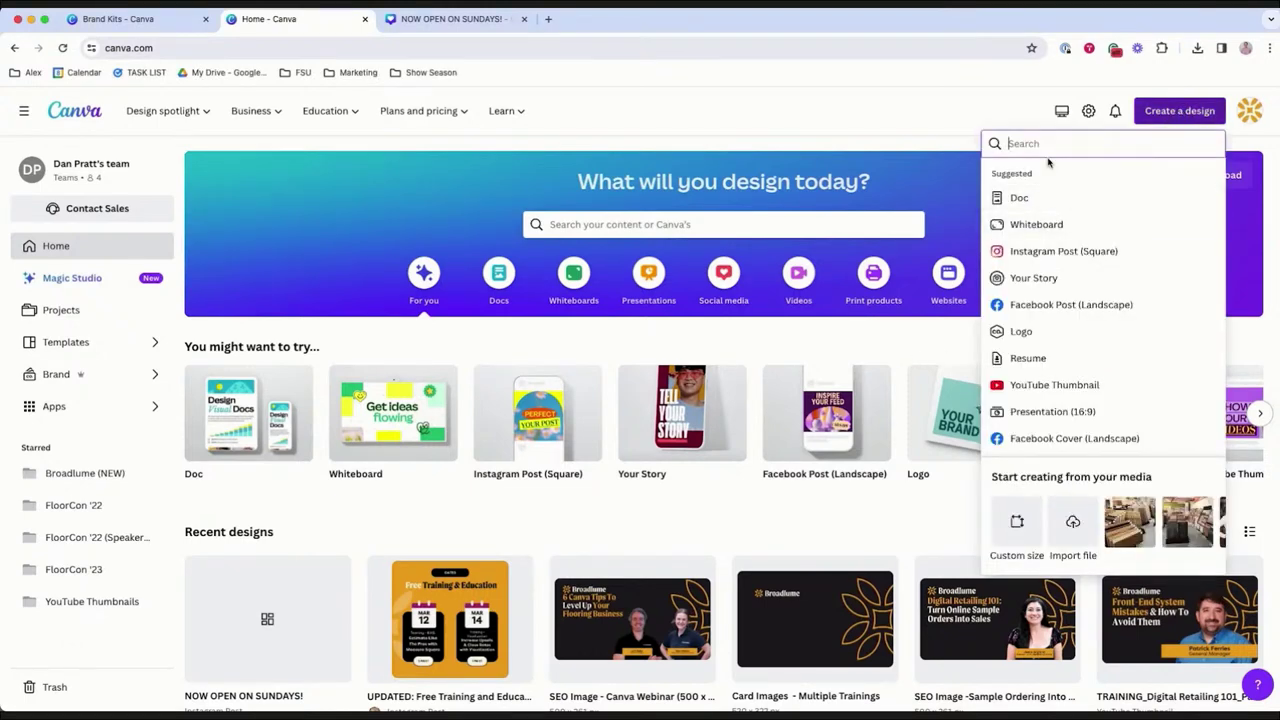
{"action": "type", "text": "search"}
{"action": "key", "text": "BackSpace"}
{"action": "key", "text": "BackSpace"}
{"action": "key", "text": "BackSpace"}
{"action": "key", "text": "BackSpace"}
{"action": "key", "text": "BackSpace"}
{"action": "key", "text": "BackSpace"}
{"action": "type", "text": "event"}
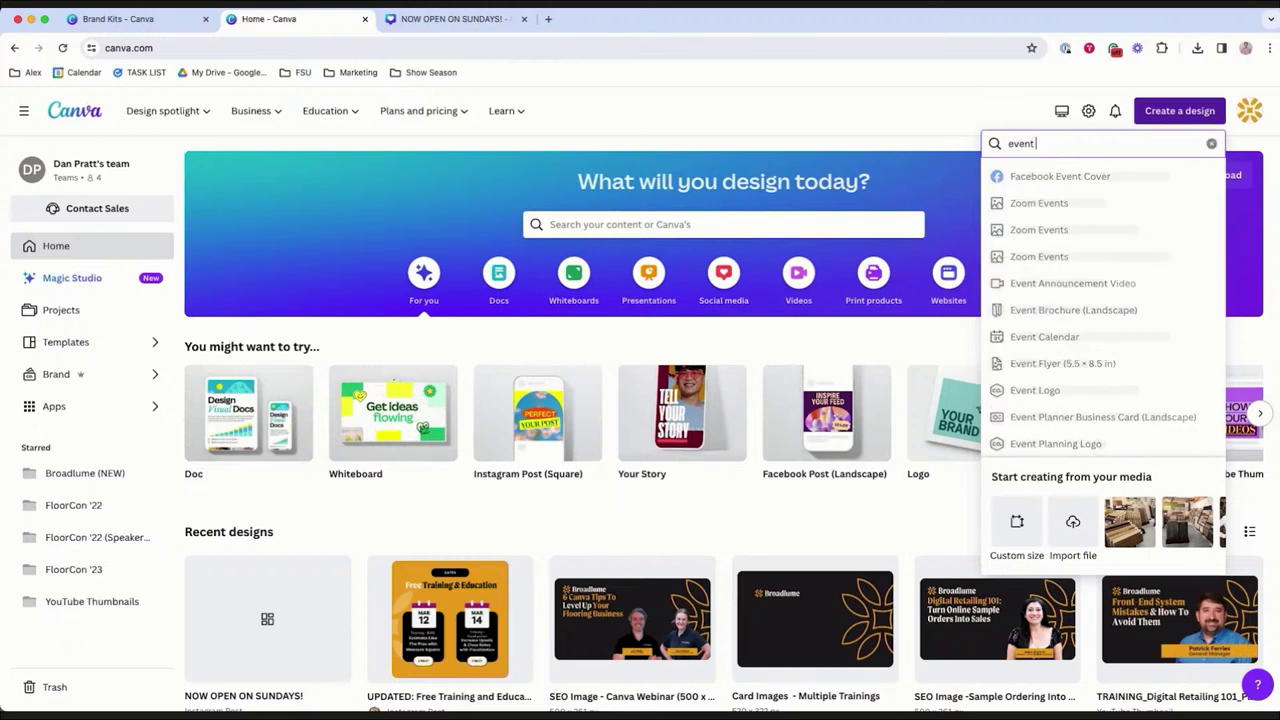
{"action": "type", "text": " flyer"}
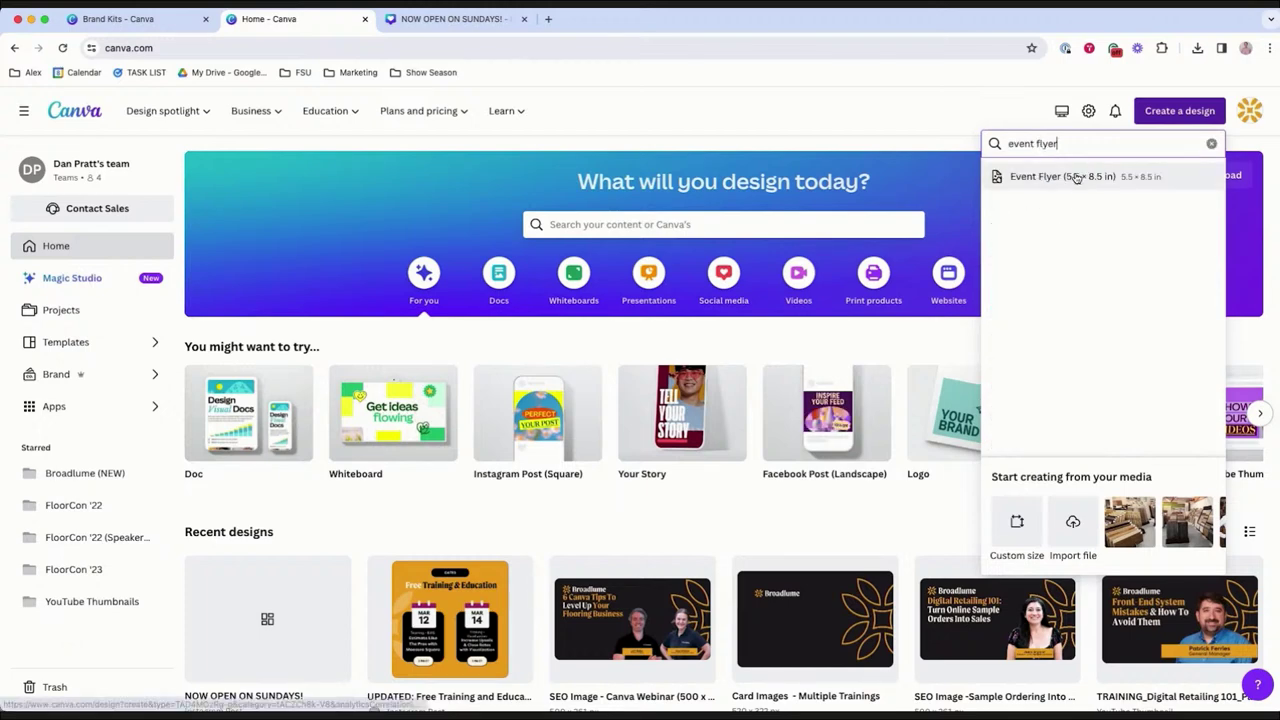
{"action": "left_click", "coordinate": [1074, 175]}
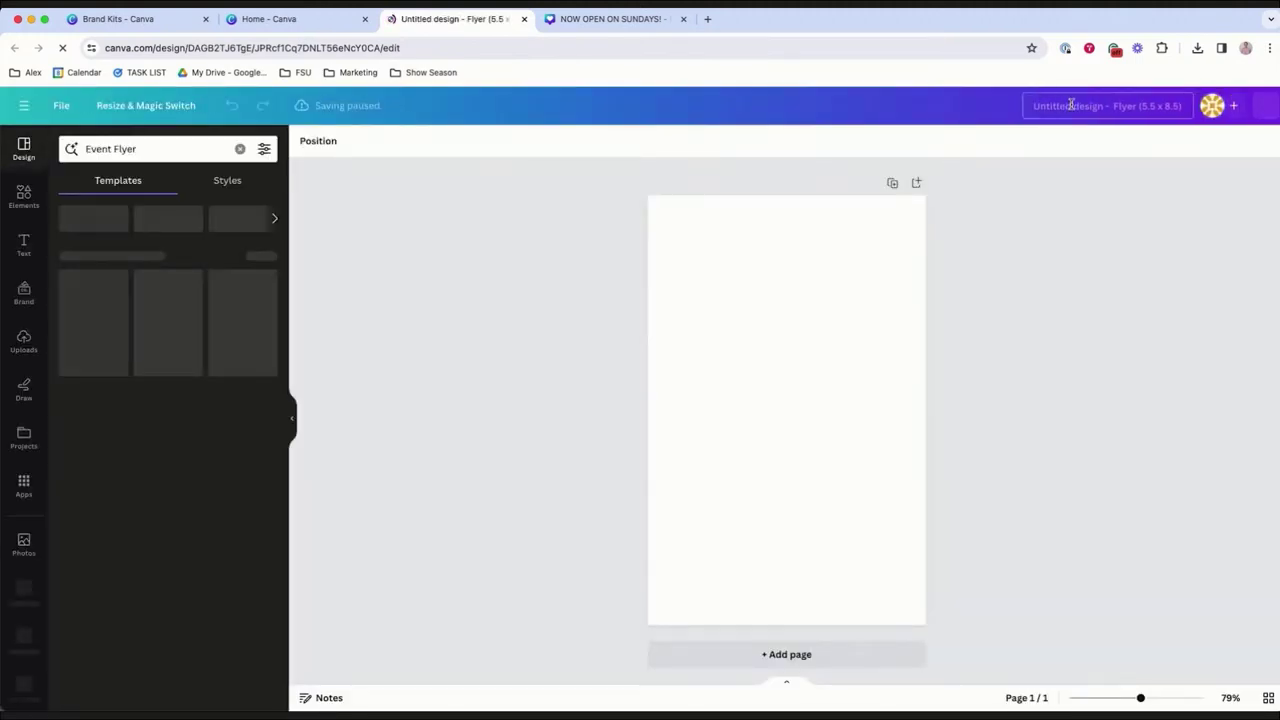
{"action": "type", "text": "Todd"}
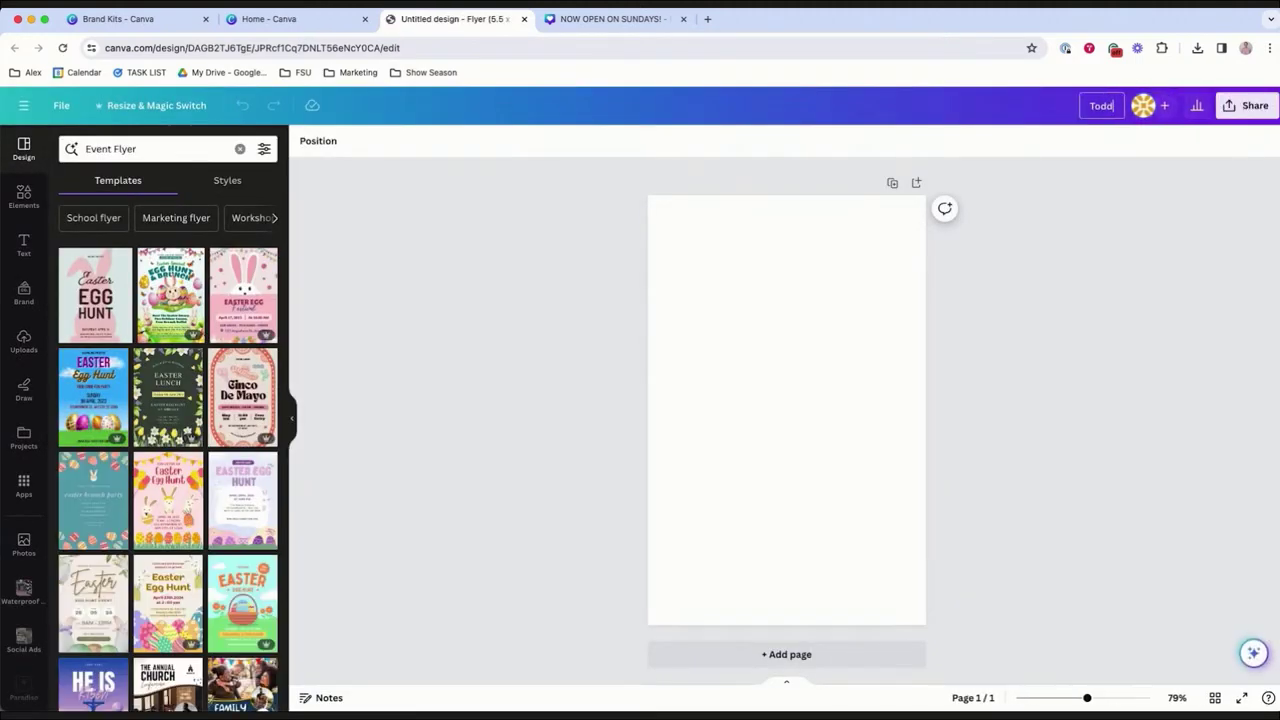
{"action": "type", "text": "'s Flooring Event Flyer"}
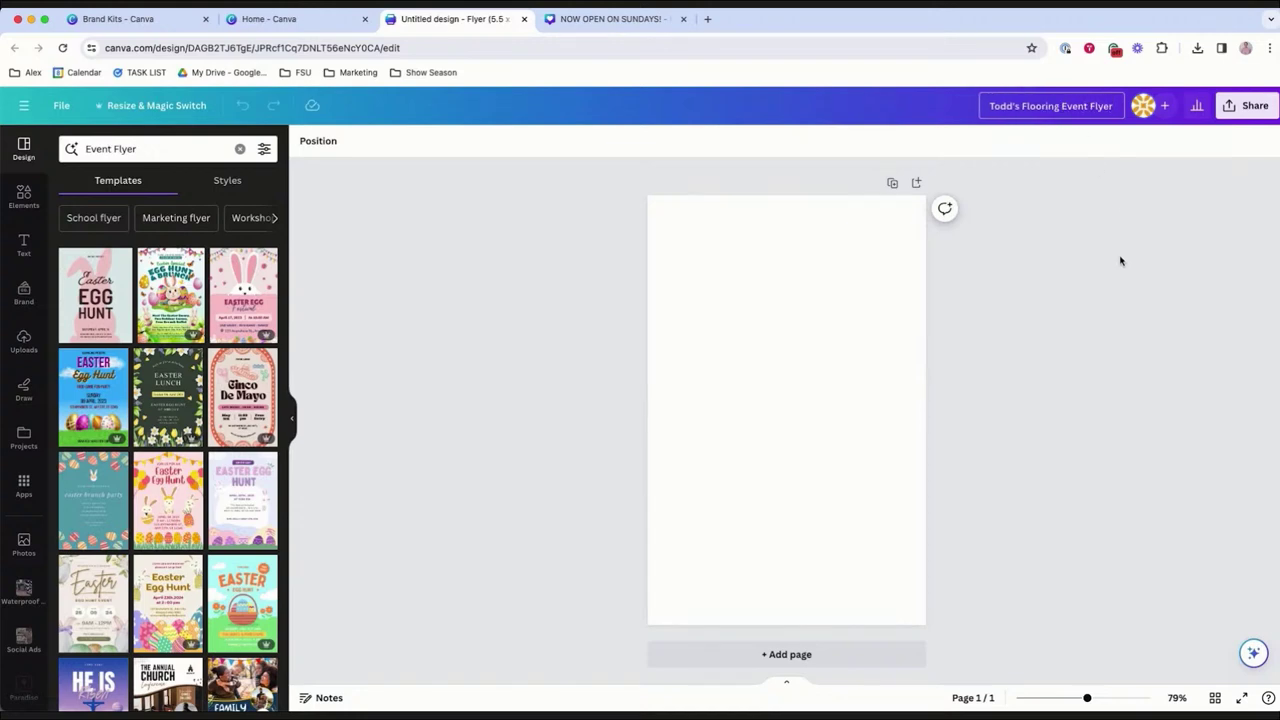
{"action": "key", "text": "Return"}
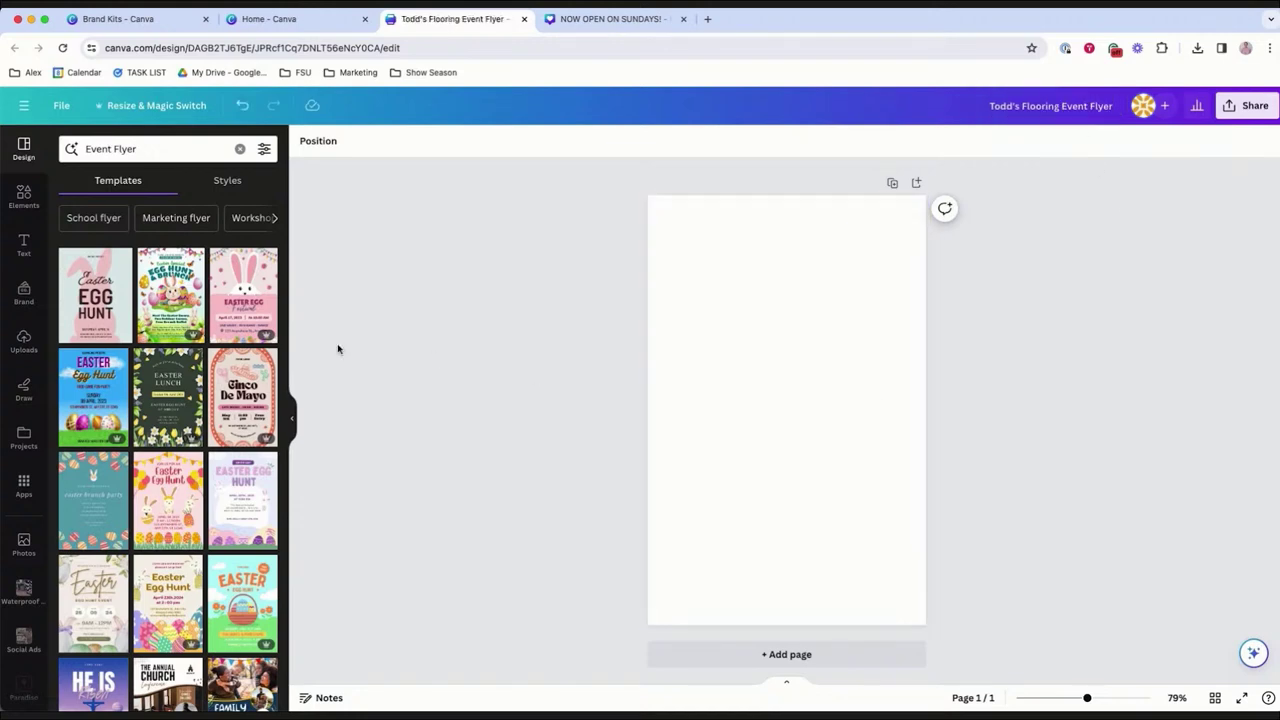
Search templates for Flooring Event, then Store Event, and apply the black-and-white Grand Opening template.
{"action": "triple_click", "coordinate": [165, 148]}
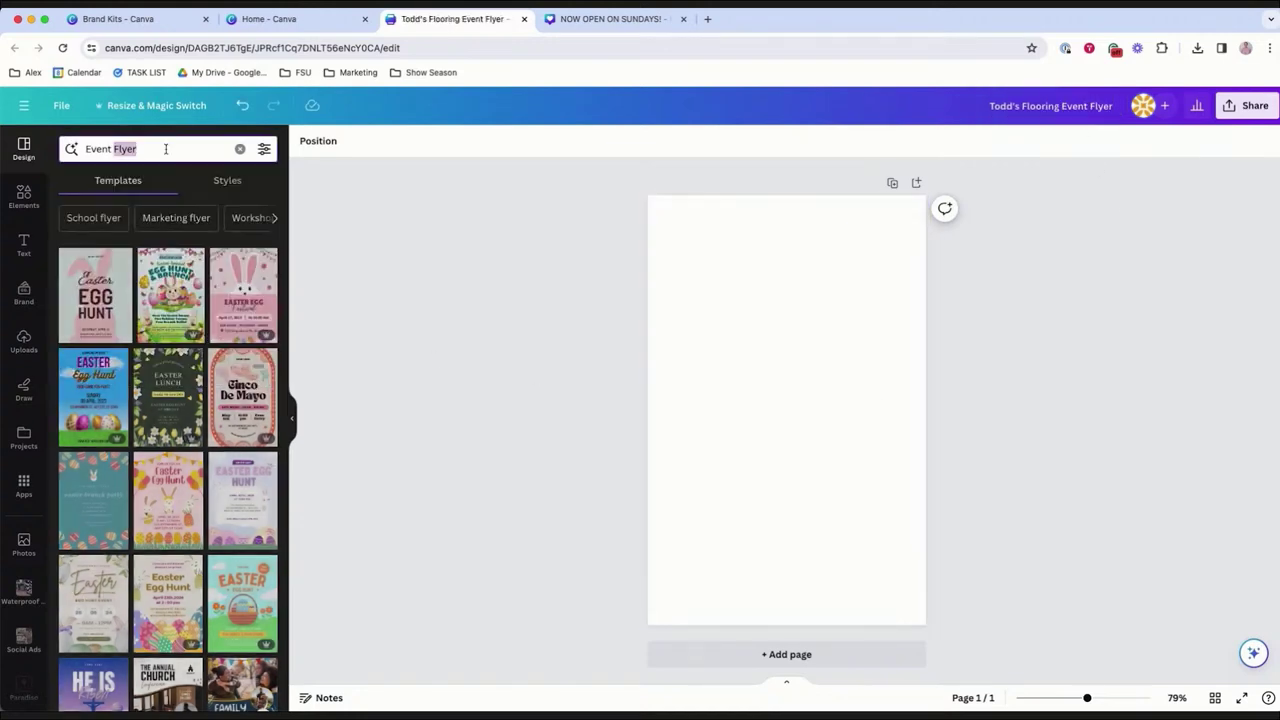
{"action": "type", "text": "Flooring Event"}
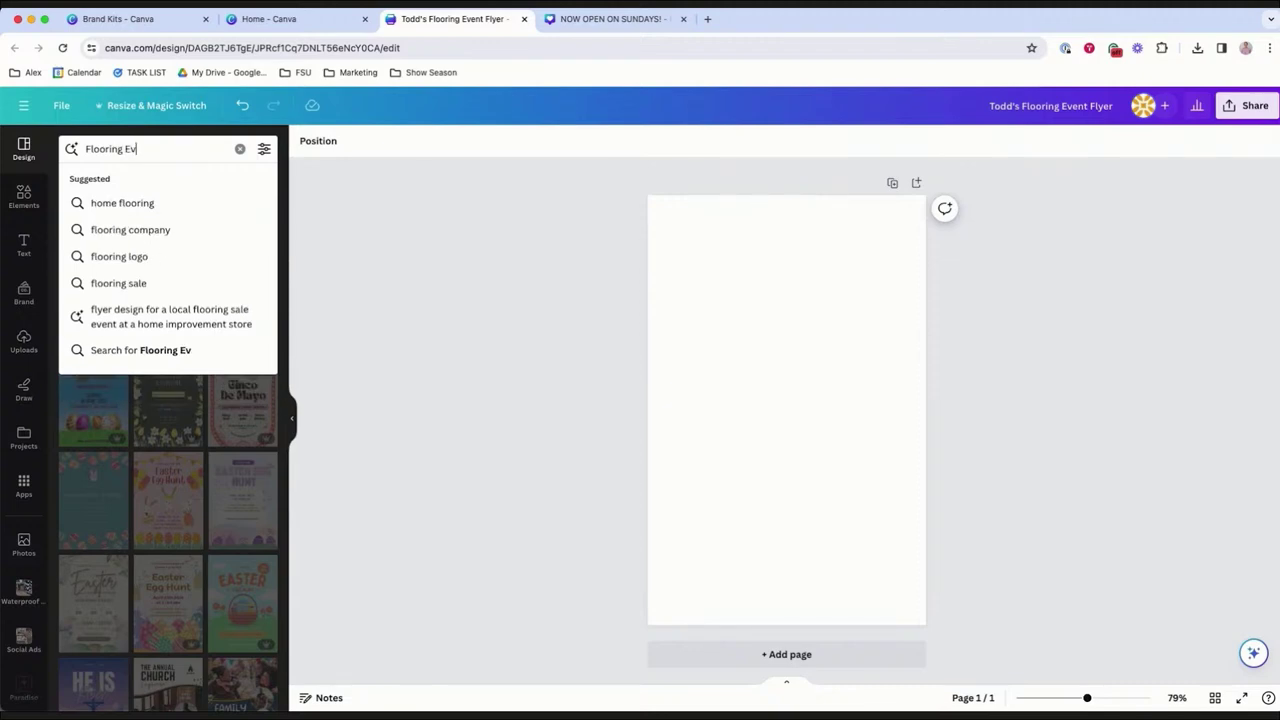
{"action": "key", "text": "Return"}
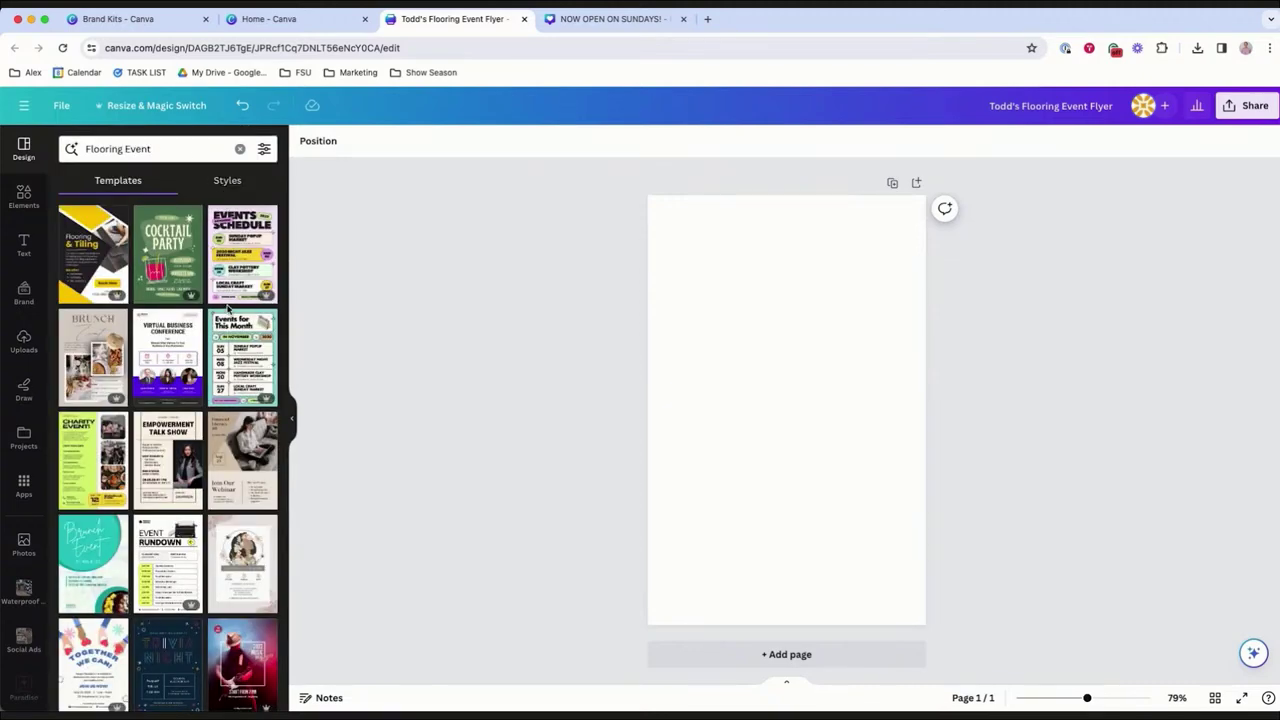
{"action": "scroll", "coordinate": [230, 320], "scroll_direction": "down", "scroll_amount": 2}
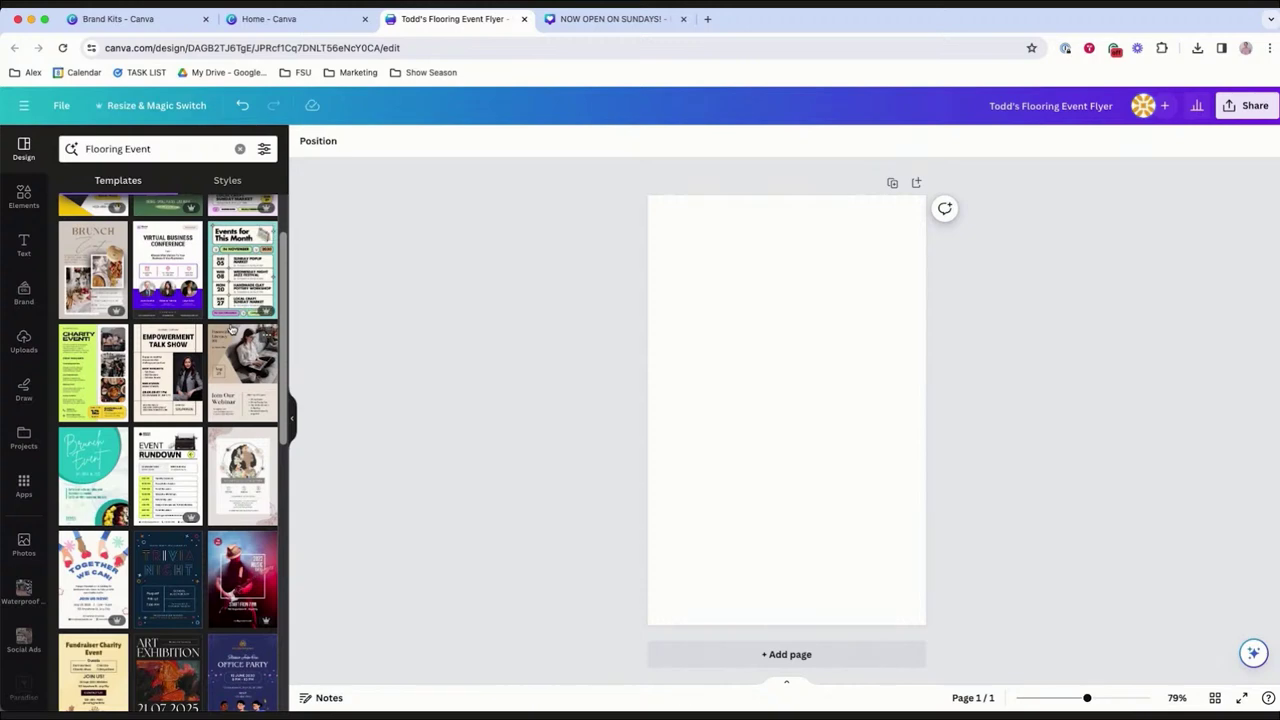
{"action": "scroll", "coordinate": [231, 327], "scroll_direction": "down", "scroll_amount": 2}
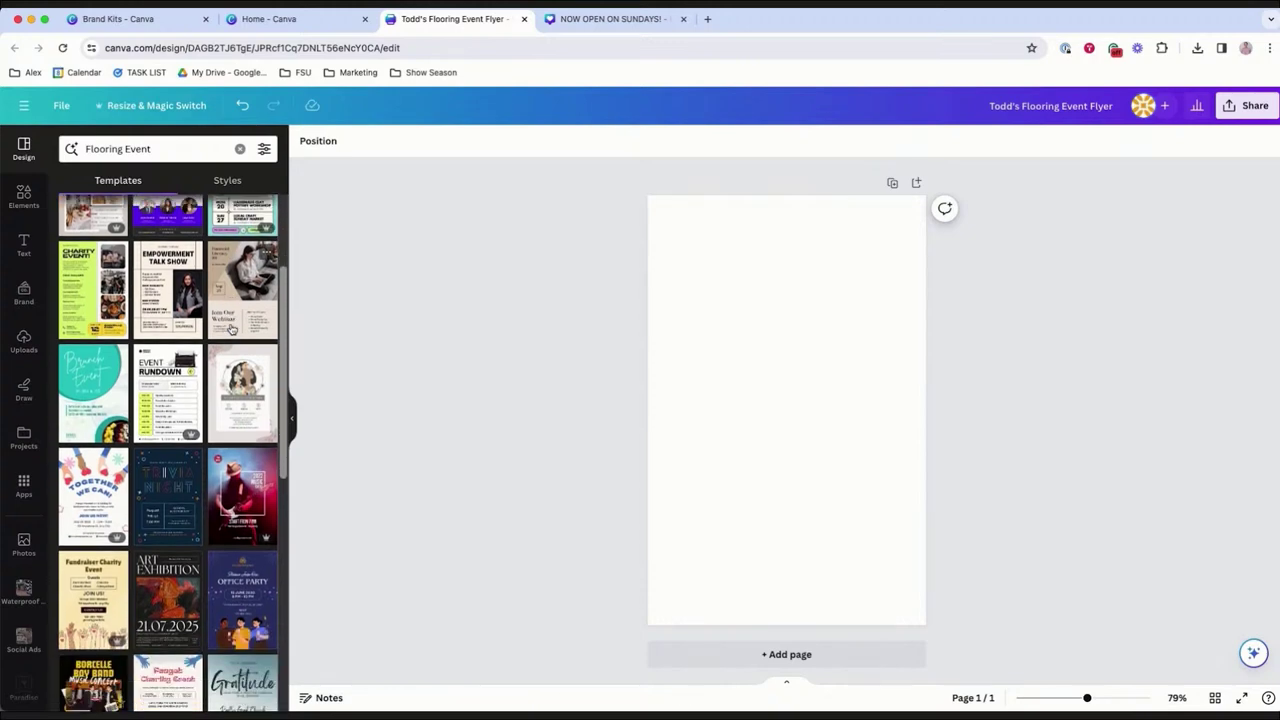
{"action": "scroll", "coordinate": [231, 327], "scroll_direction": "up", "scroll_amount": 4}
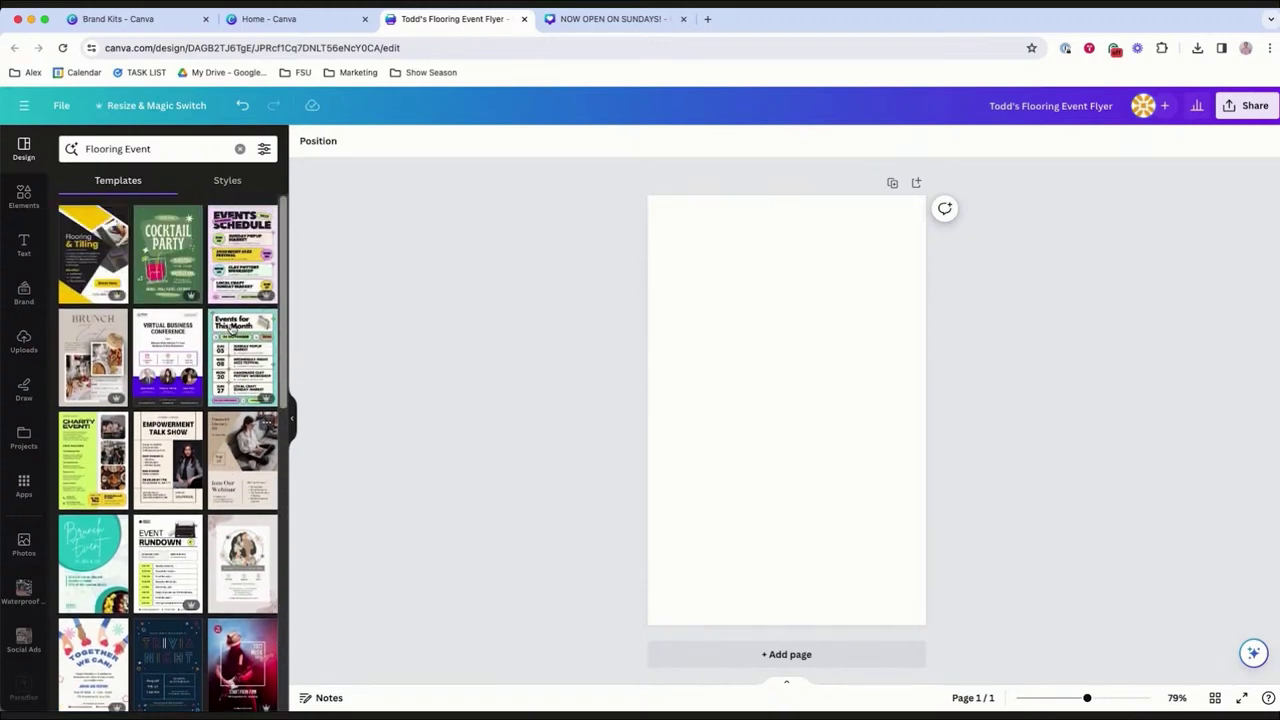
{"action": "left_click_drag", "start_coordinate": [122, 148], "coordinate": [86, 148]}
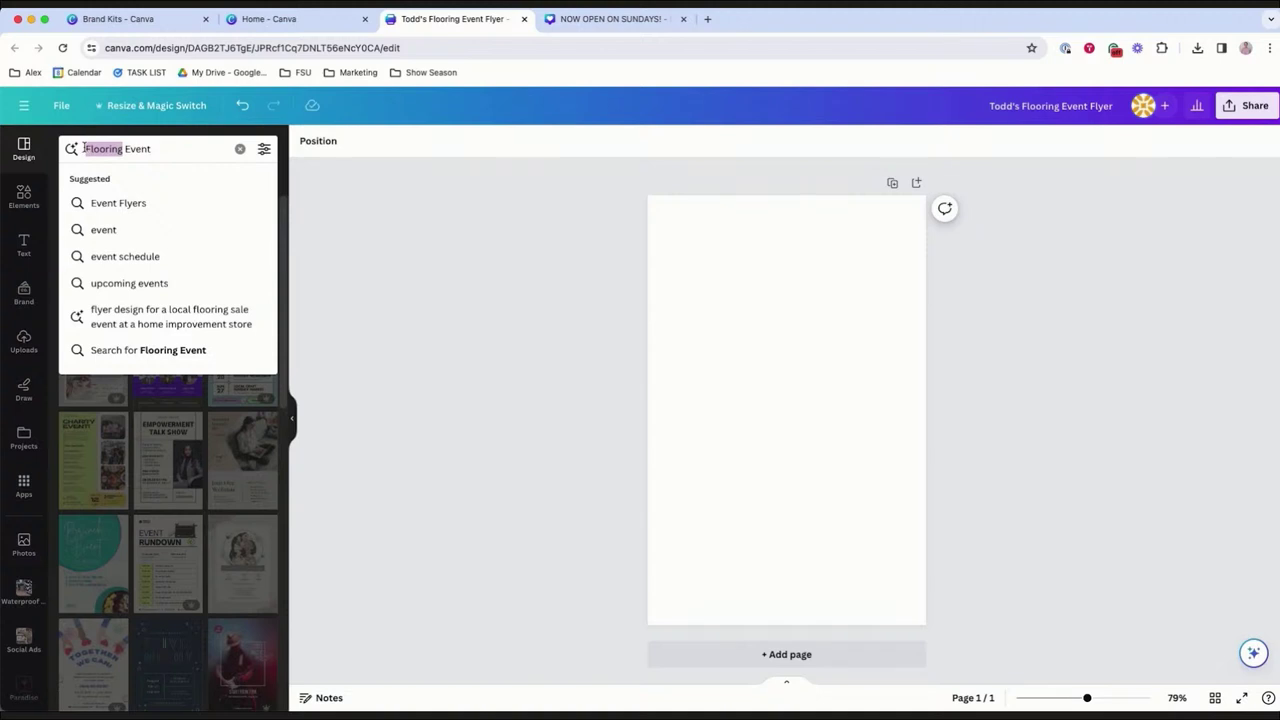
{"action": "type", "text": "Store"}
{"action": "key", "text": "Return"}
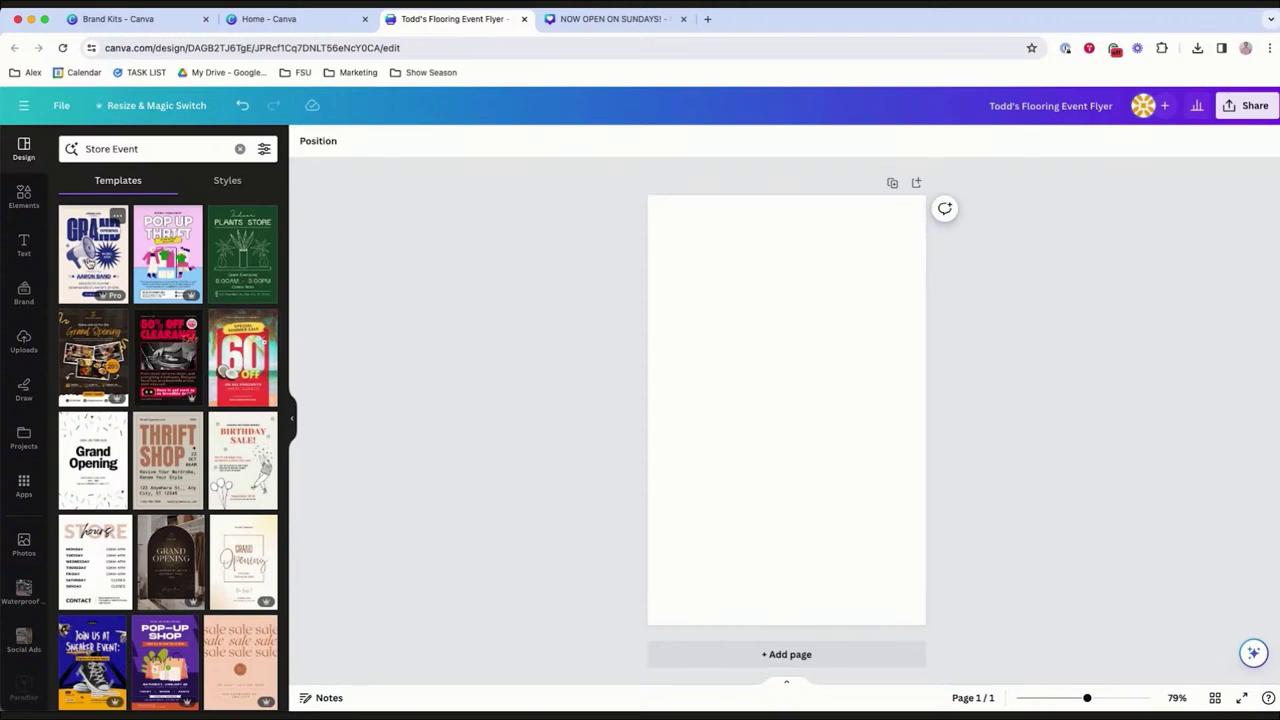
{"action": "left_click", "coordinate": [91, 433]}
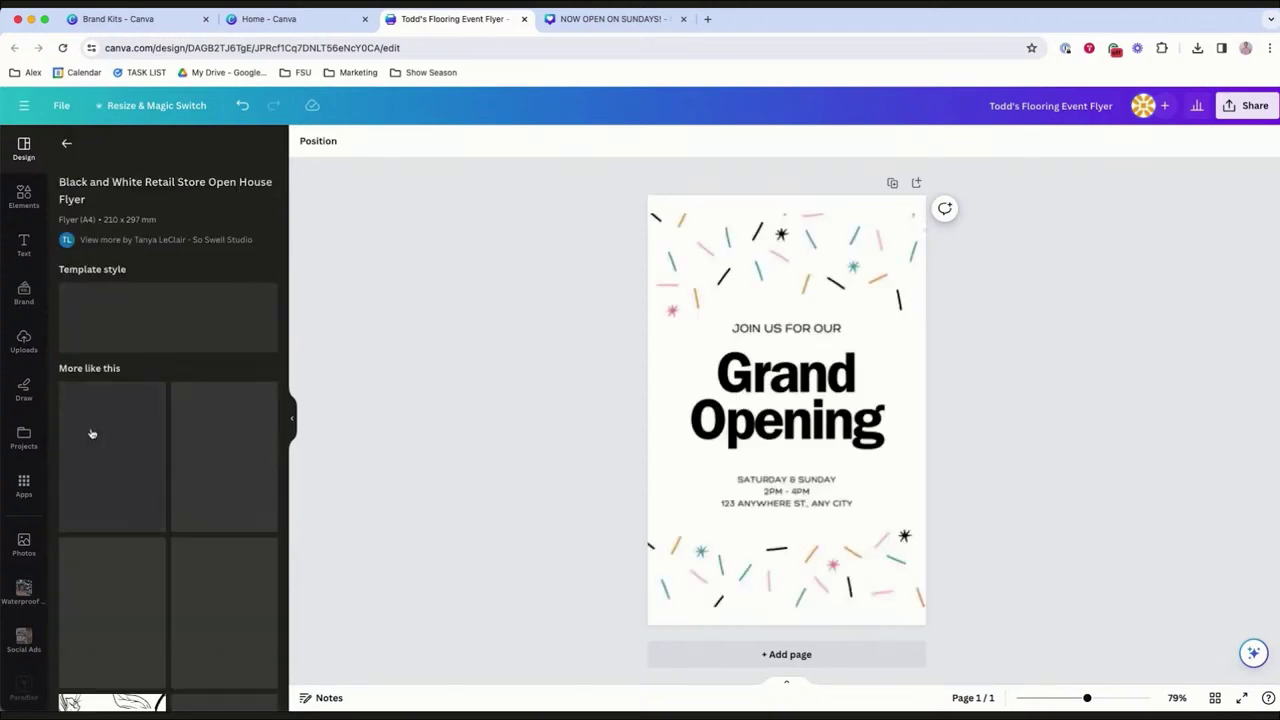
Switch the colour panel to the Todd's Flooring brand kit and make the confetti's black dark brown.
{"action": "left_click", "coordinate": [755, 260]}
{"action": "left_click", "coordinate": [460, 141]}
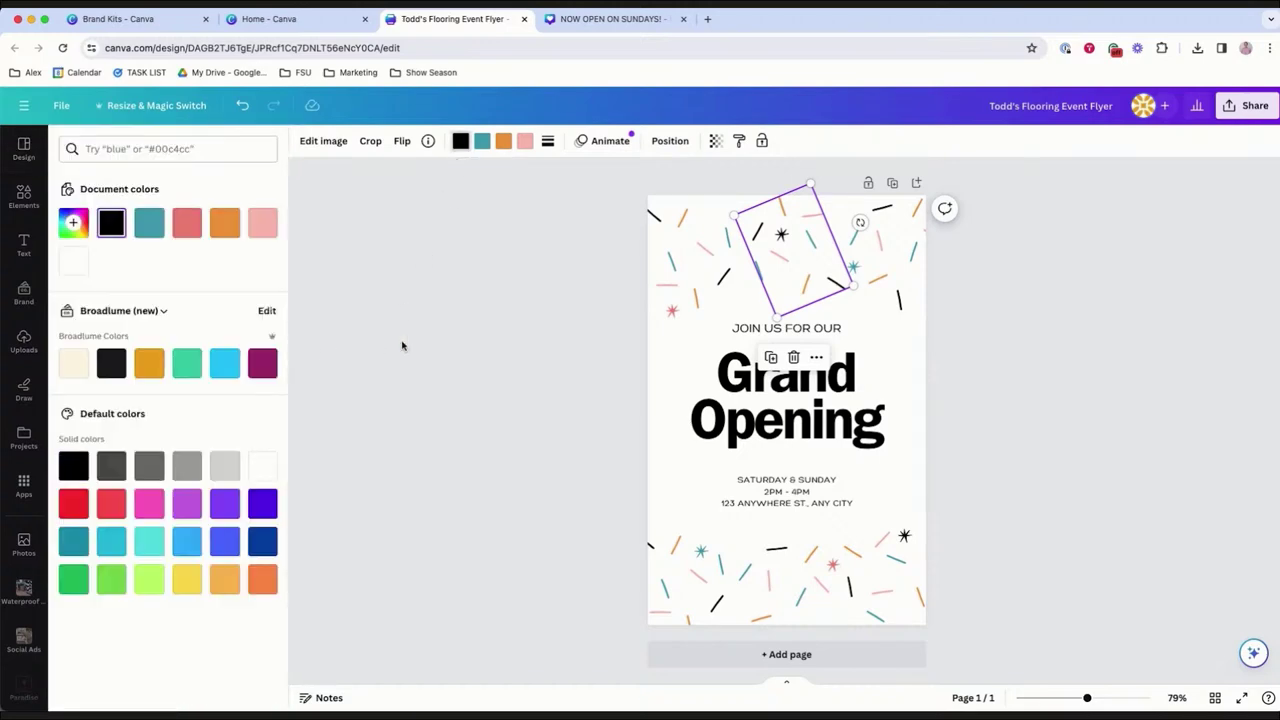
{"action": "left_click", "coordinate": [120, 310]}
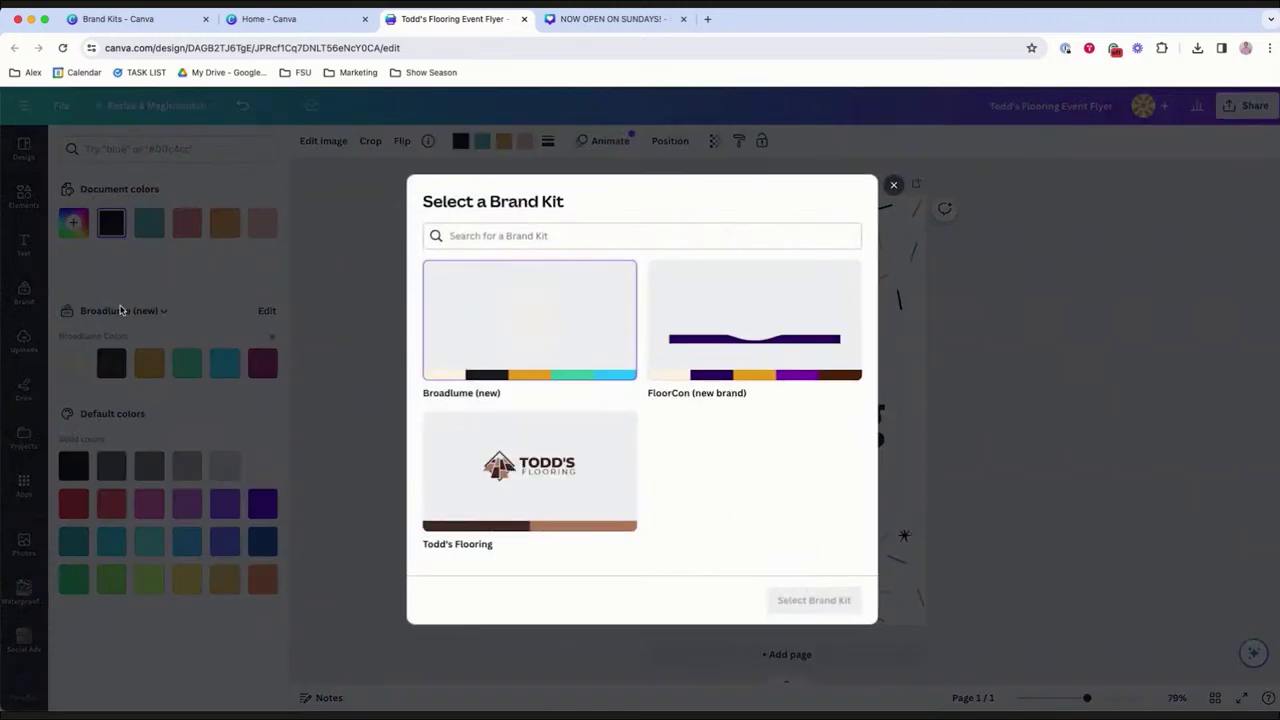
{"action": "left_click", "coordinate": [529, 470]}
{"action": "left_click", "coordinate": [817, 599]}
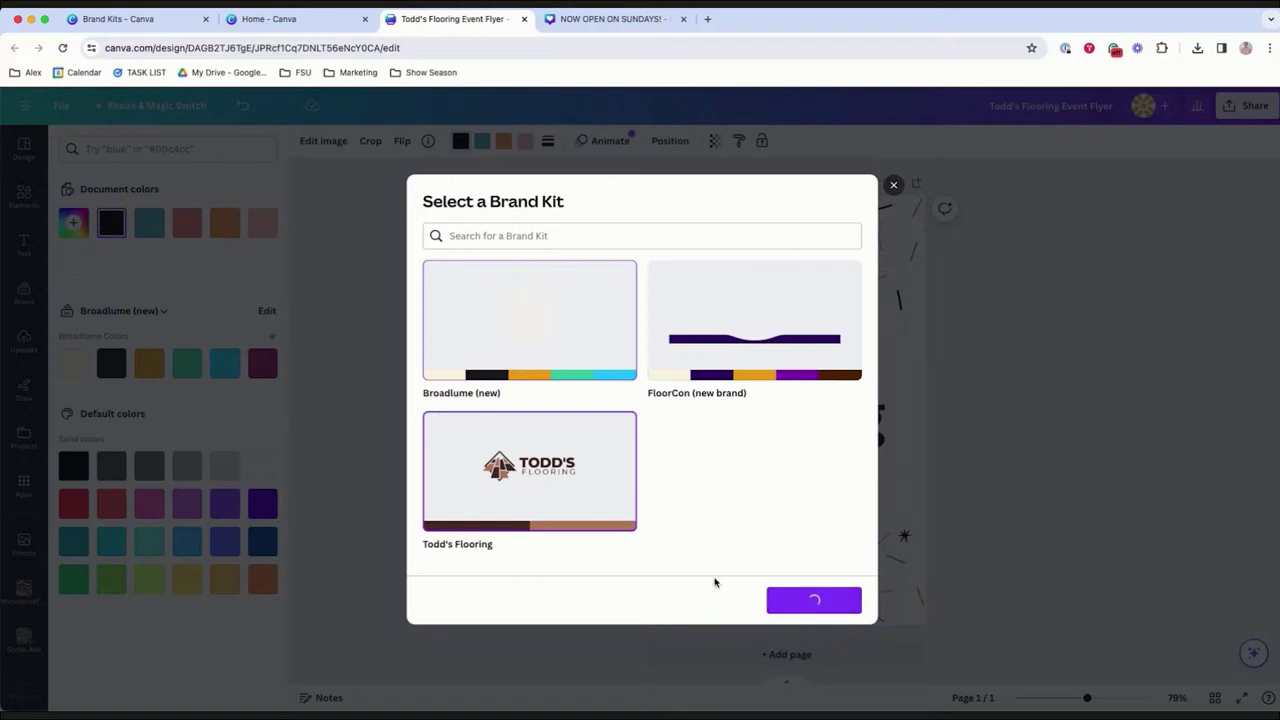
{"action": "left_click", "coordinate": [72, 365]}
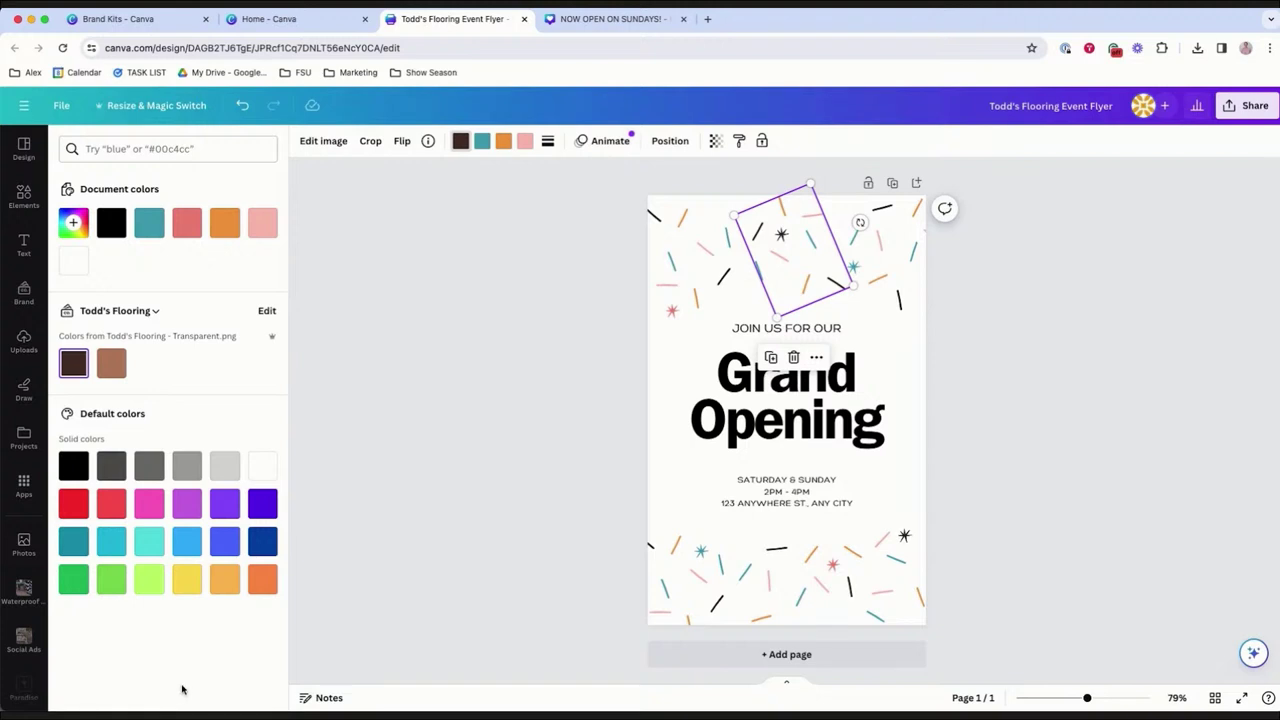
Change all teal, orange and pink confetti to the brand browns.
{"action": "left_click", "coordinate": [482, 140]}
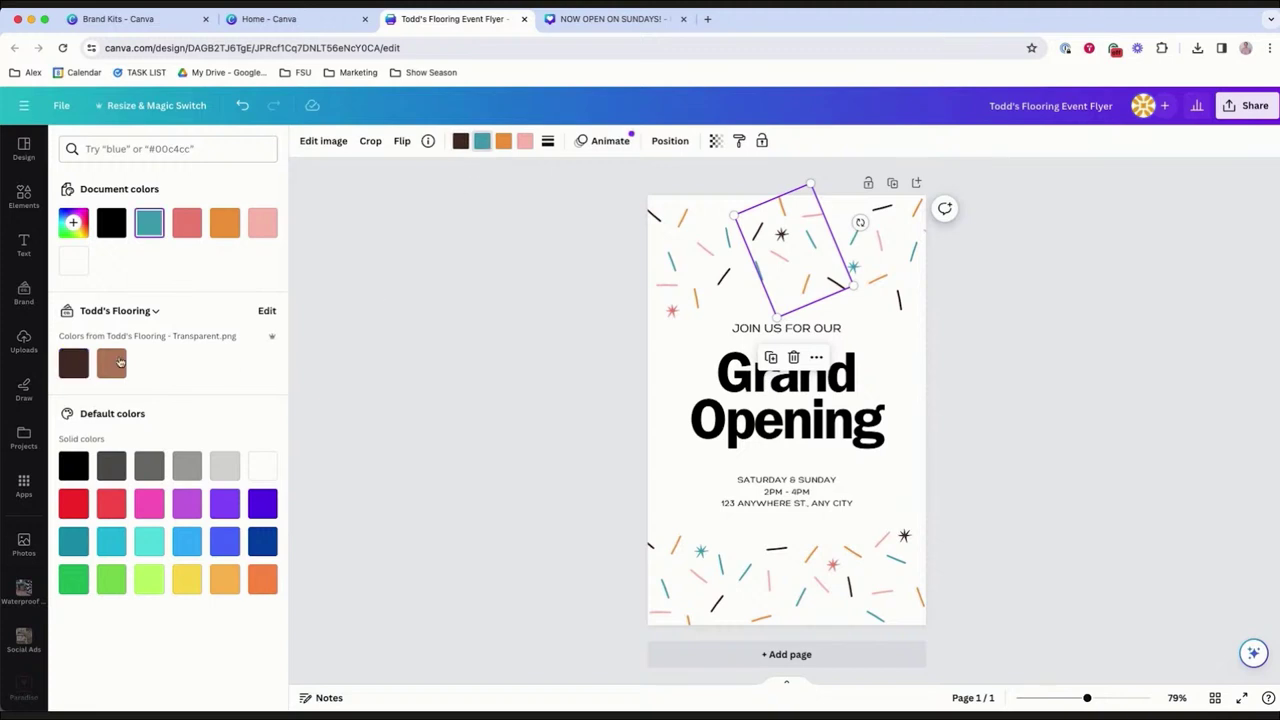
{"action": "left_click", "coordinate": [111, 363]}
{"action": "left_click", "coordinate": [133, 686]}
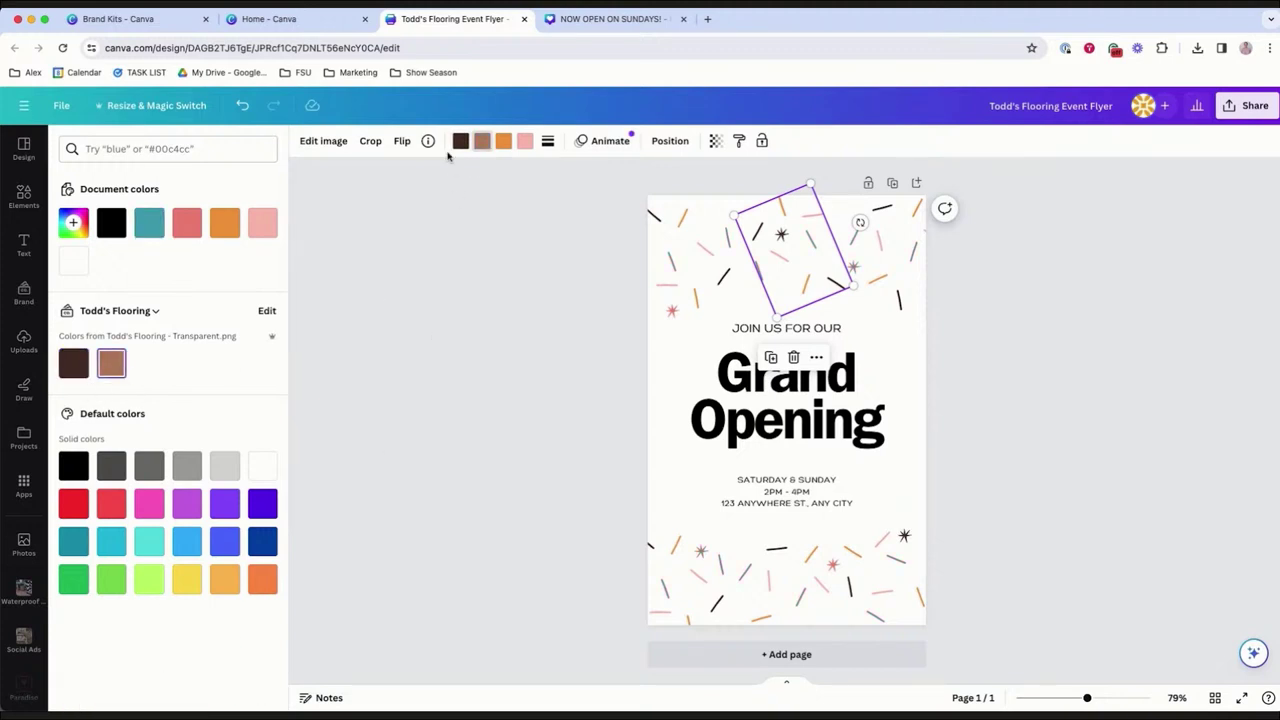
{"action": "left_click", "coordinate": [503, 140]}
{"action": "left_click", "coordinate": [73, 363]}
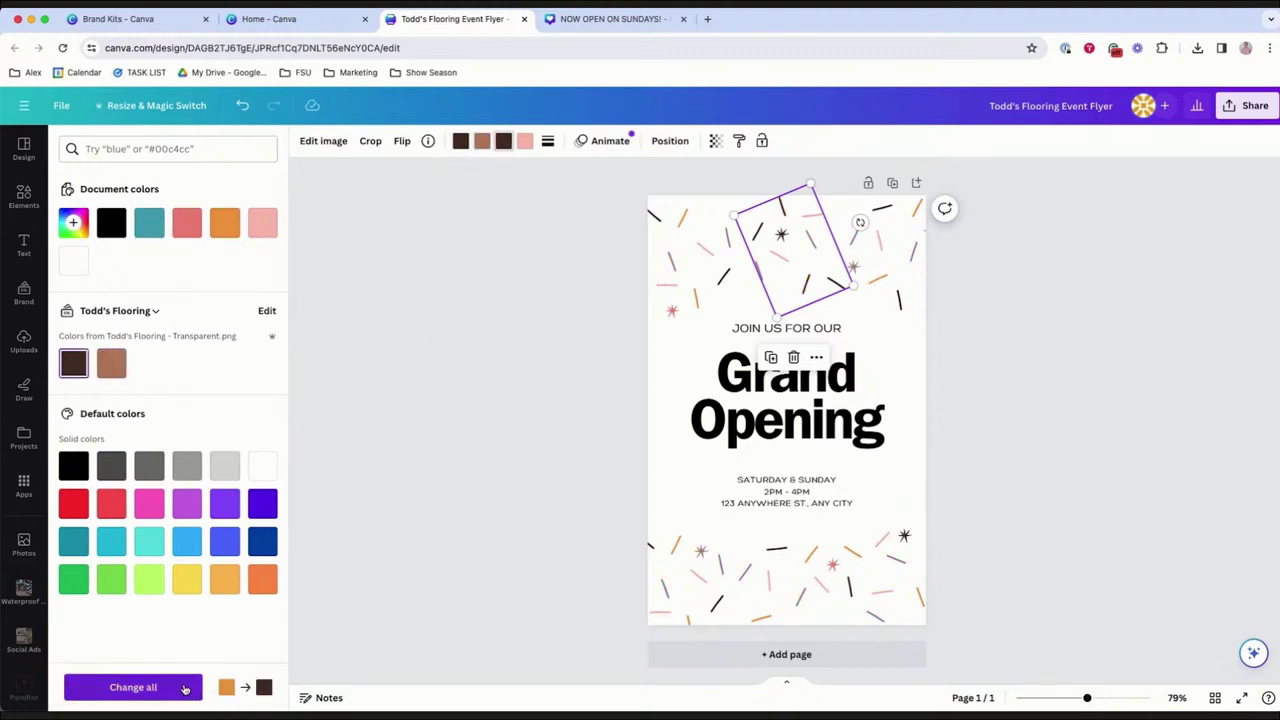
{"action": "left_click", "coordinate": [184, 689]}
{"action": "left_click", "coordinate": [526, 141]}
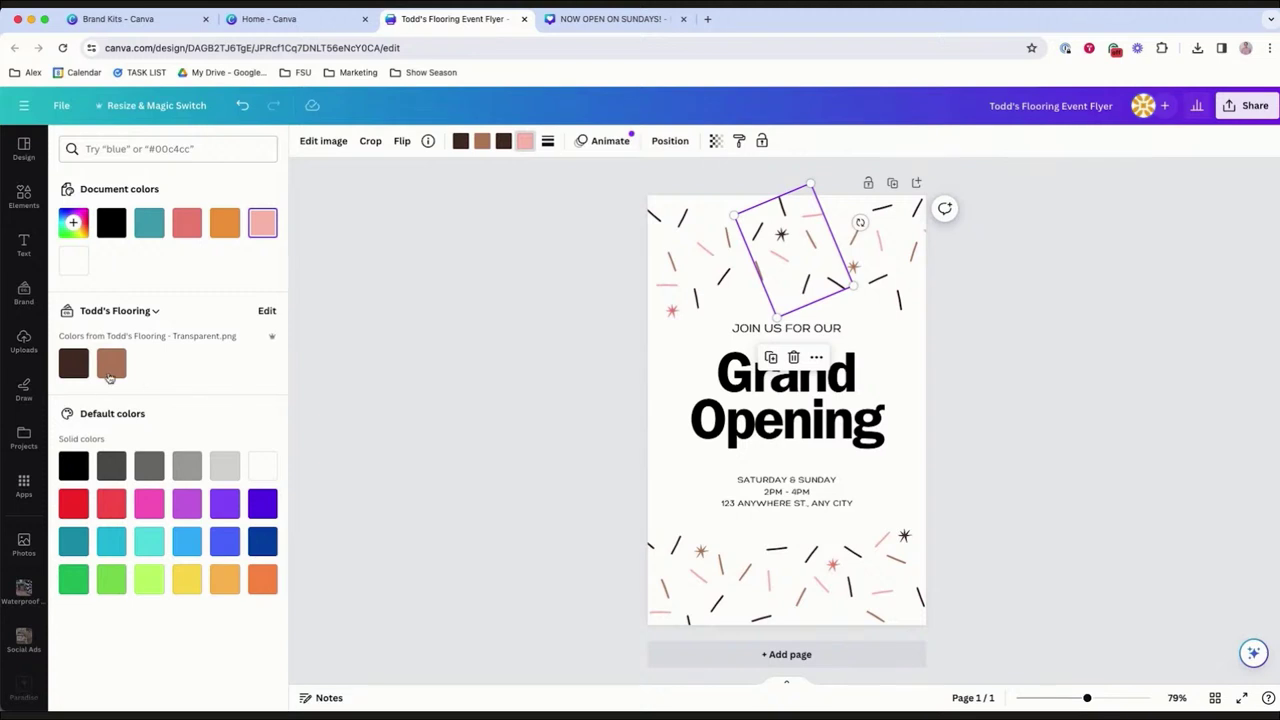
{"action": "left_click", "coordinate": [110, 368]}
{"action": "left_click", "coordinate": [133, 686]}
{"action": "left_click", "coordinate": [738, 399]}
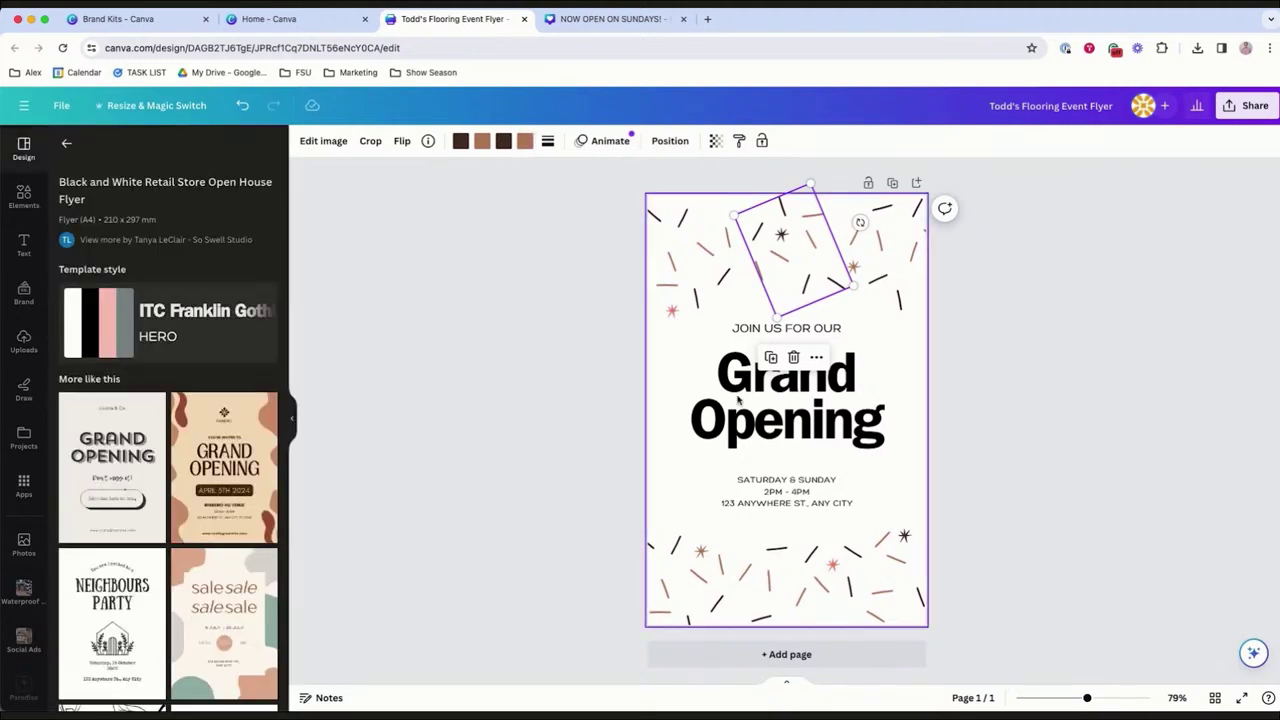
{"action": "left_click", "coordinate": [850, 401]}
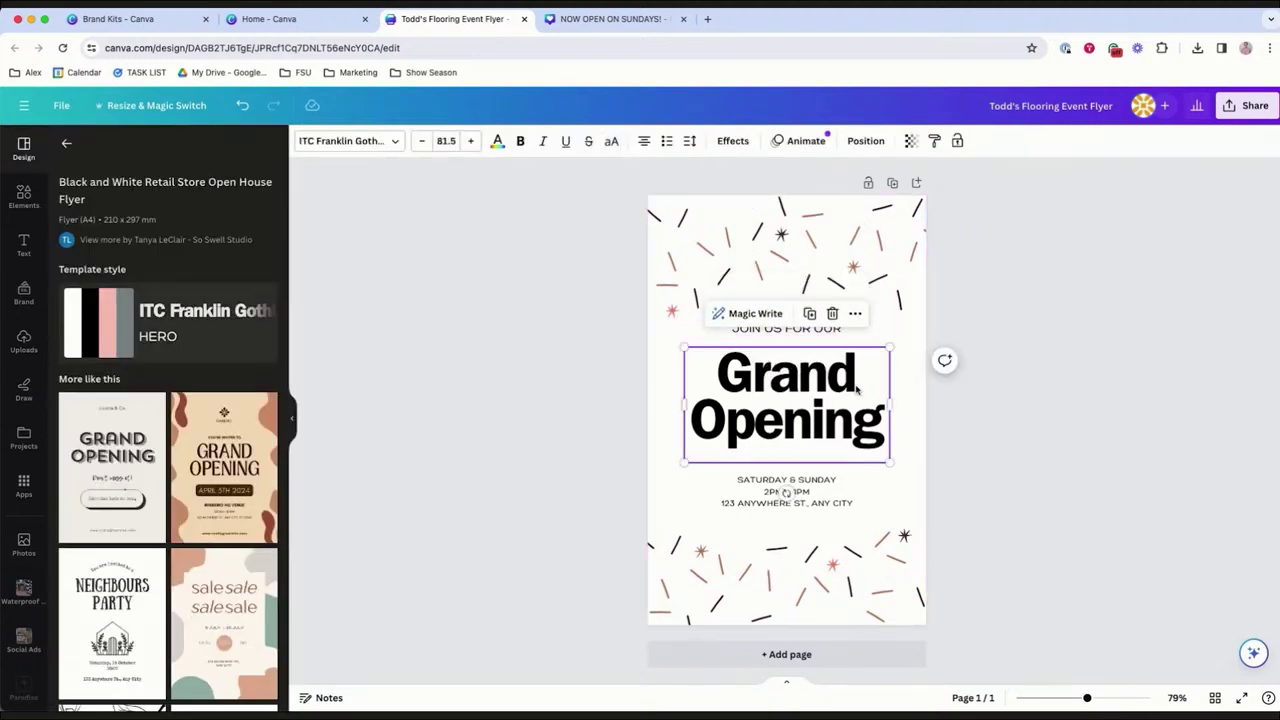
Trim the date line to SATURDAY and replace the address line with TODD'S FLOORING.
{"action": "left_click", "coordinate": [1060, 466]}
{"action": "left_click", "coordinate": [802, 494]}
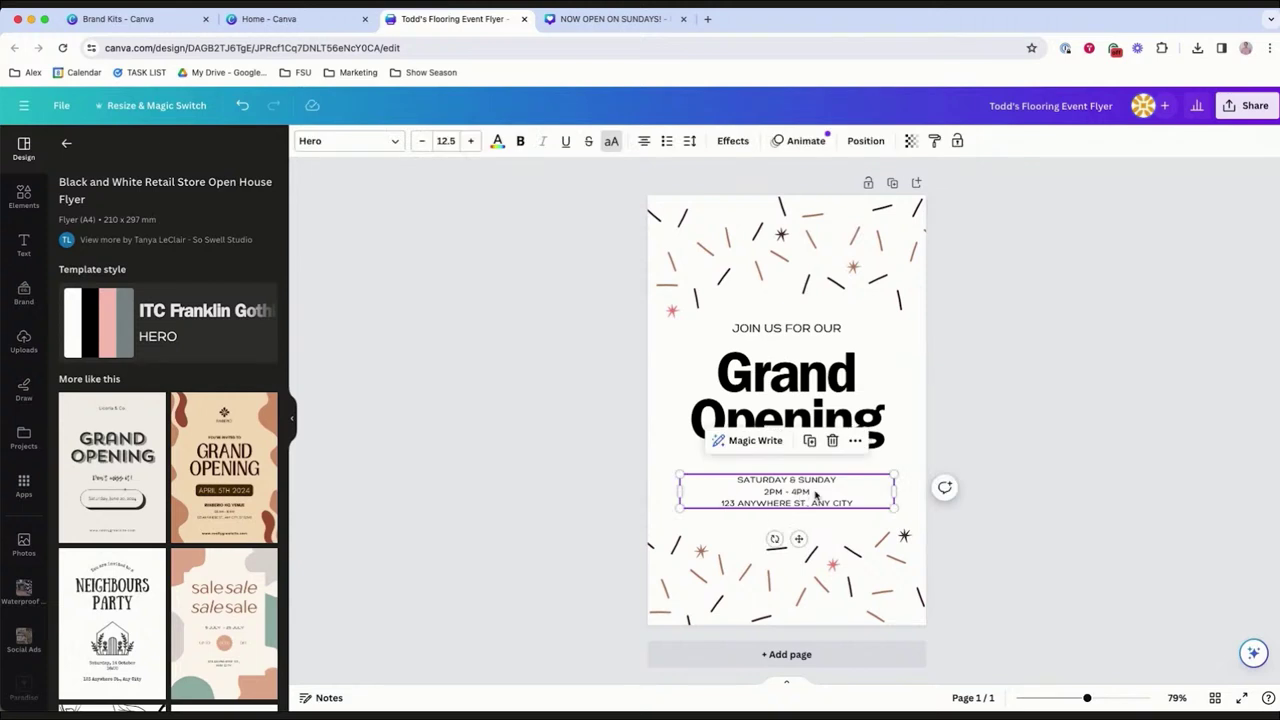
{"action": "left_click", "coordinate": [848, 497]}
{"action": "left_click", "coordinate": [857, 493]}
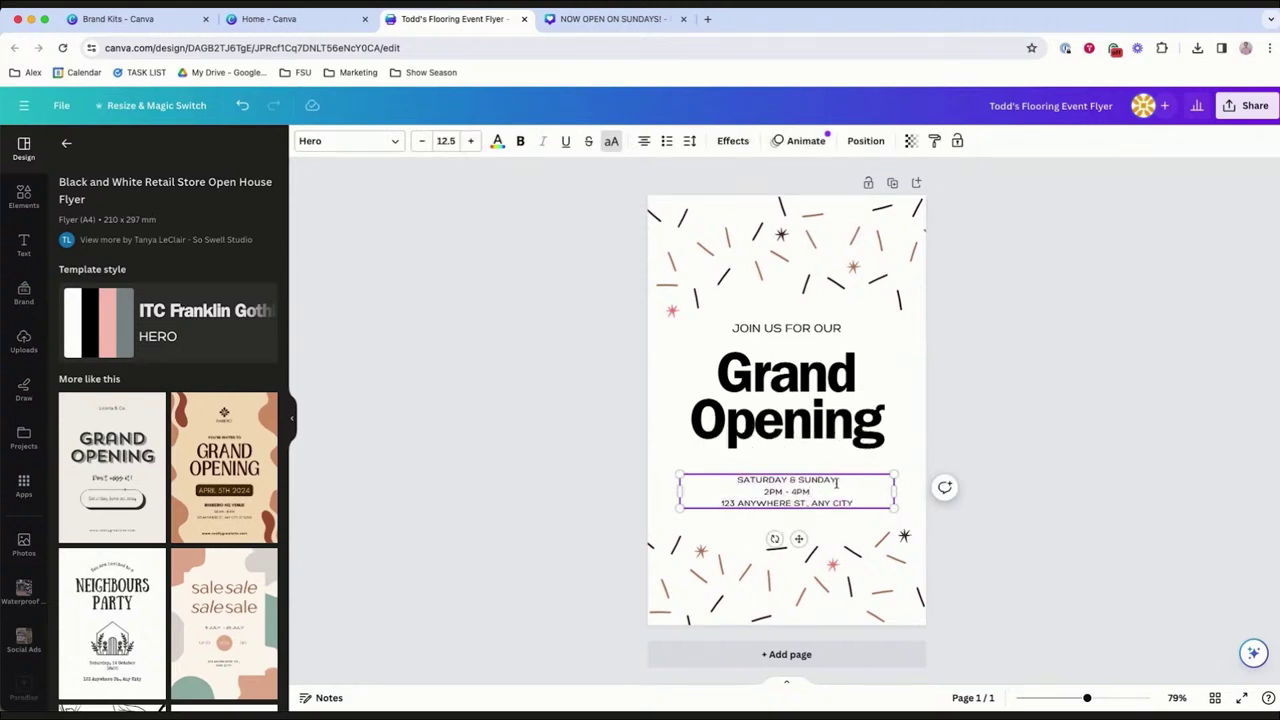
{"action": "left_click_drag", "start_coordinate": [838, 480], "coordinate": [788, 481]}
{"action": "key", "text": "BackSpace"}
{"action": "key", "text": "Down"}
{"action": "key", "text": "Down"}
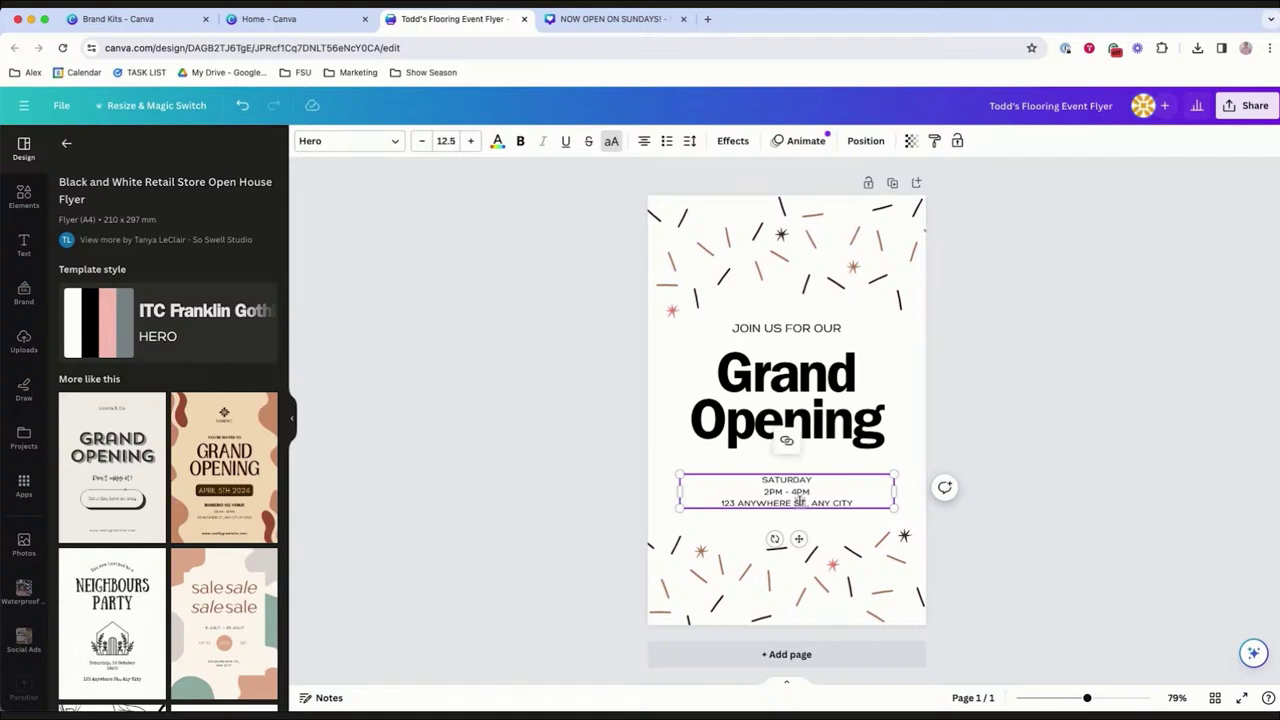
{"action": "key", "text": "super+shift+Left"}
{"action": "type", "text": "TODD'S FLOORING"}
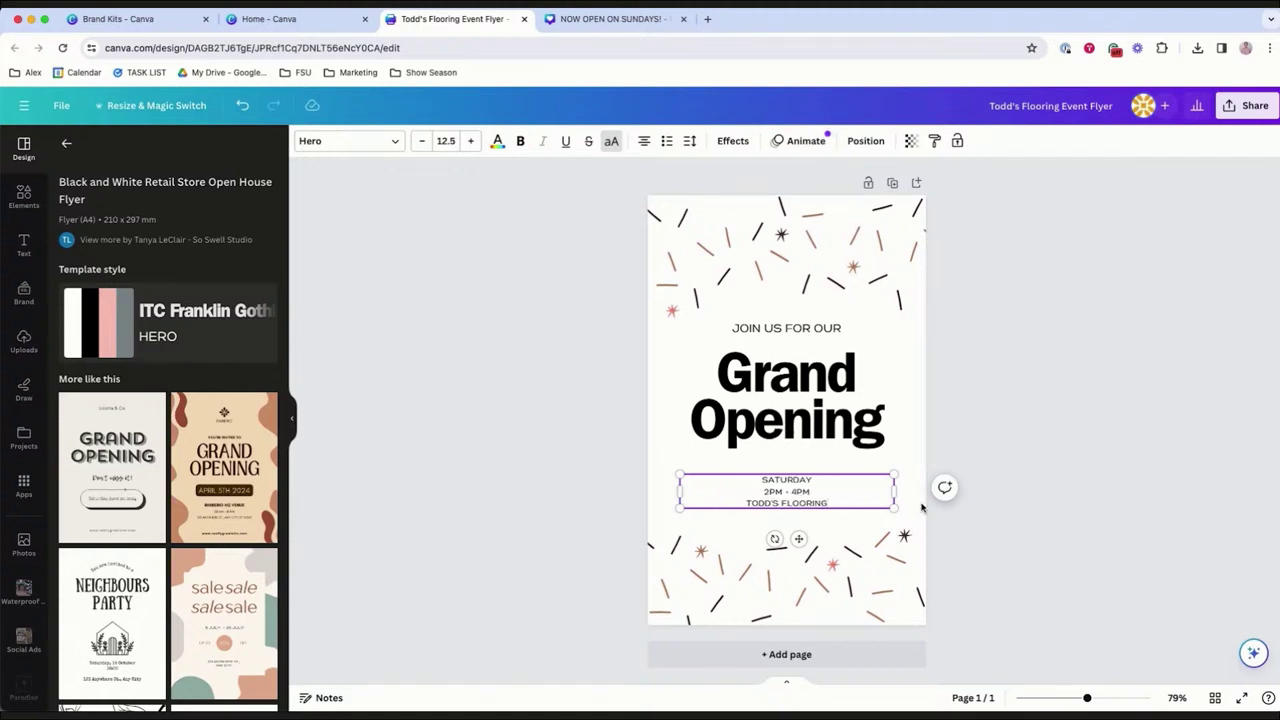
{"action": "left_click", "coordinate": [1078, 517]}
Colour the Grand Opening heading and the date text brand dark brown.
{"action": "left_click", "coordinate": [835, 423]}
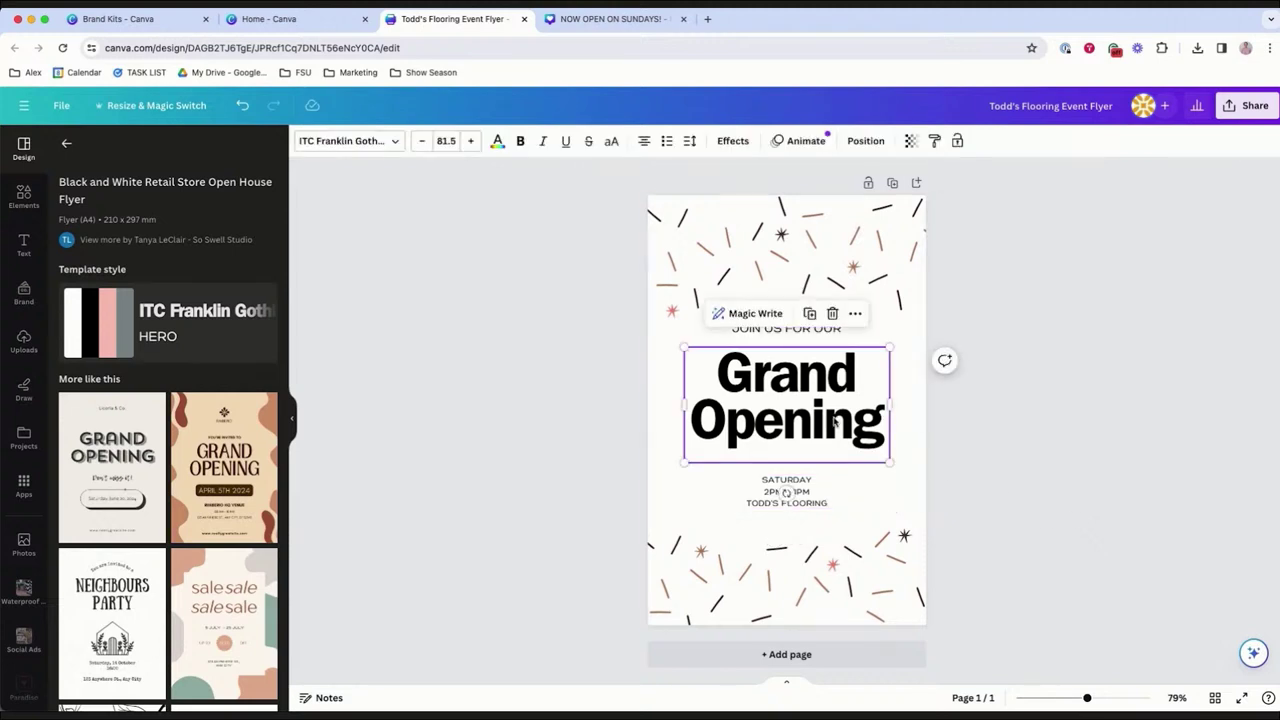
{"action": "left_click", "coordinate": [497, 141]}
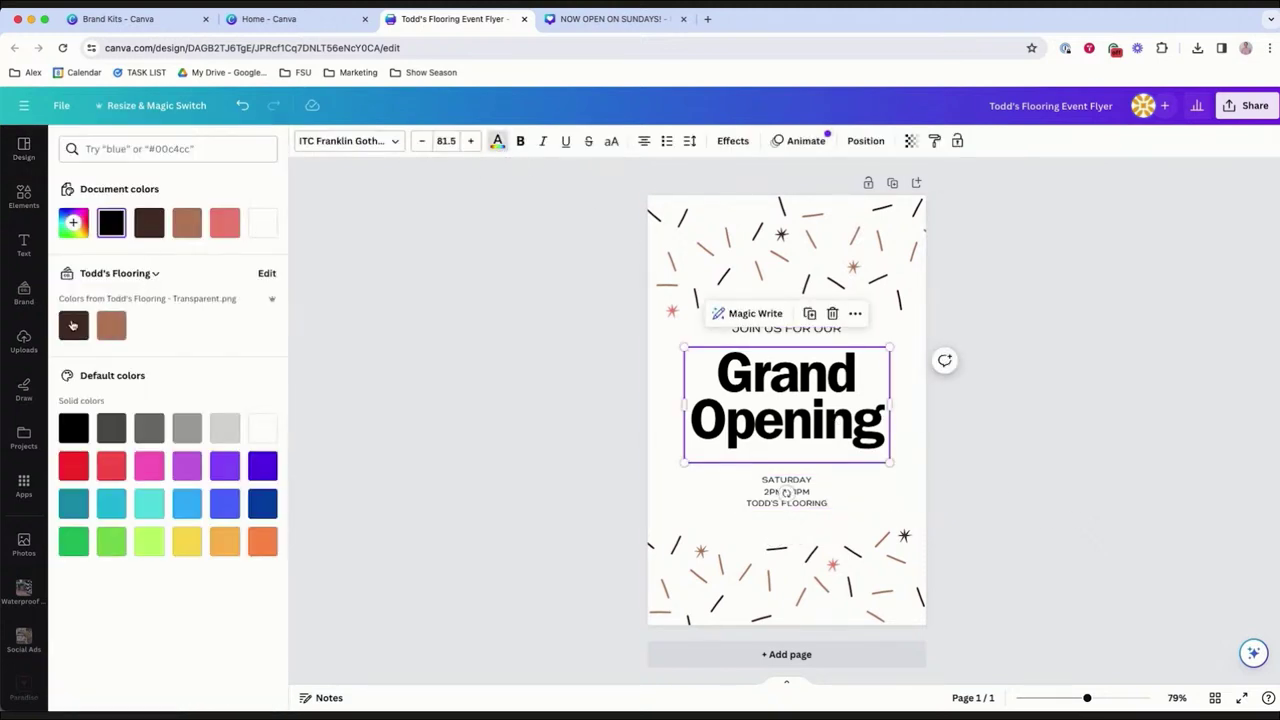
{"action": "left_click", "coordinate": [72, 325]}
{"action": "left_click", "coordinate": [688, 484]}
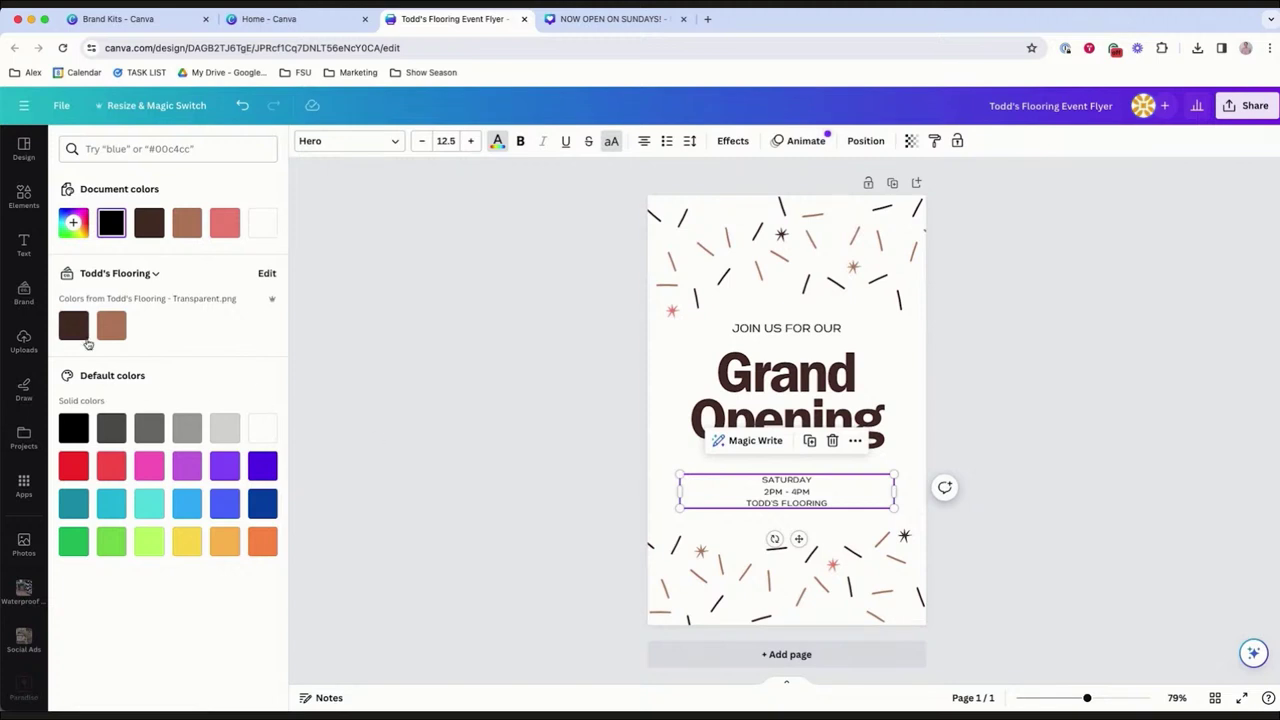
{"action": "left_click", "coordinate": [74, 325]}
{"action": "left_click", "coordinate": [765, 330]}
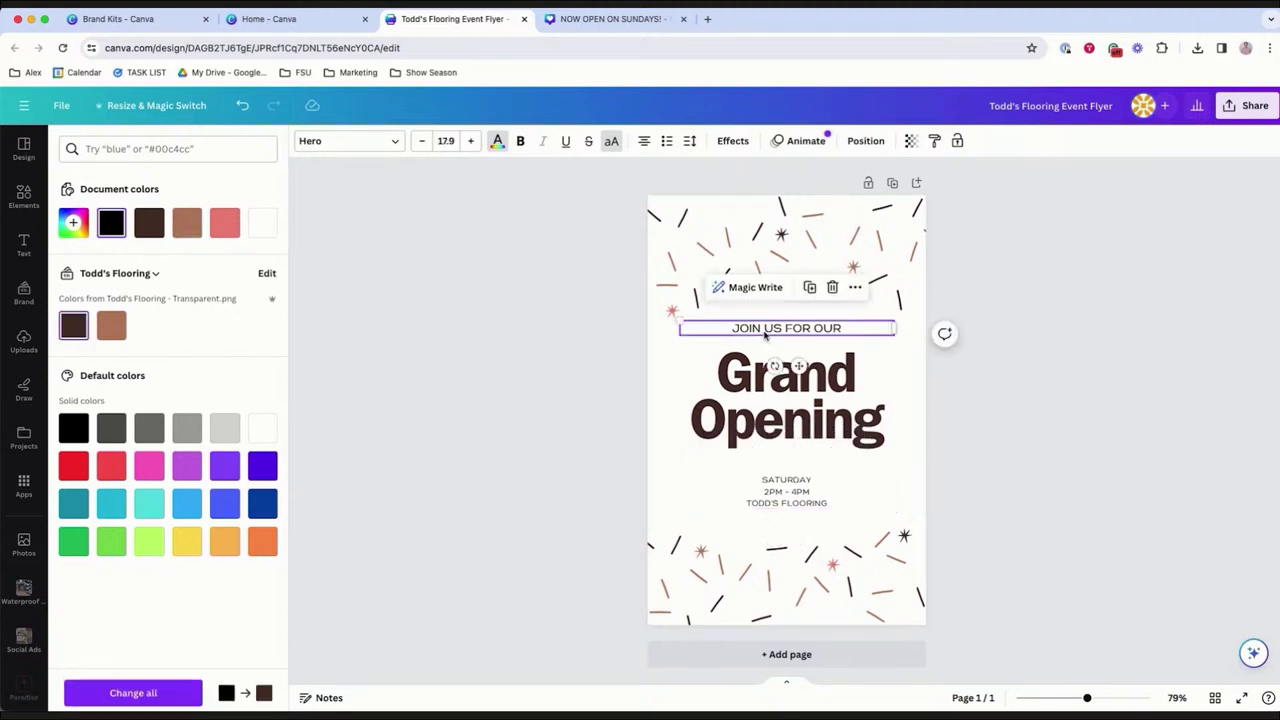
{"action": "left_click", "coordinate": [74, 328]}
{"action": "left_click", "coordinate": [1030, 445]}
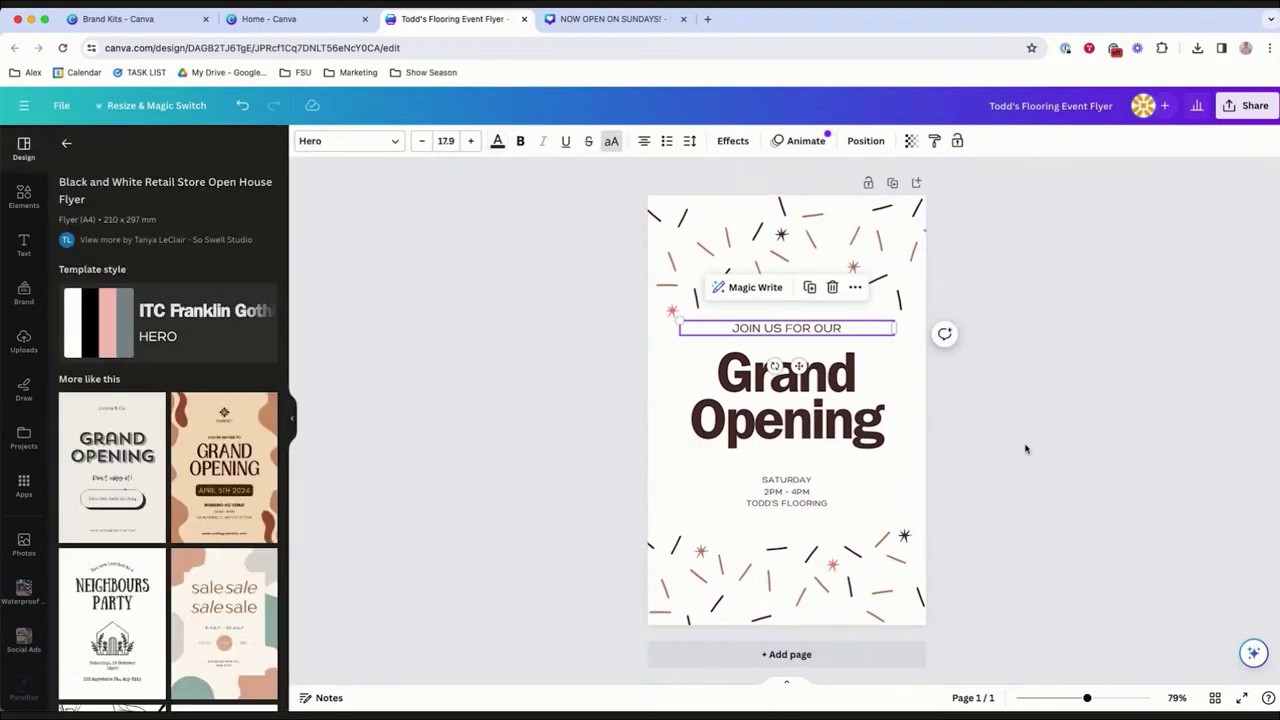
Shrink the Grand Opening heading to 70.2, recentre it, and move the date details lower.
{"action": "left_click", "coordinate": [818, 432]}
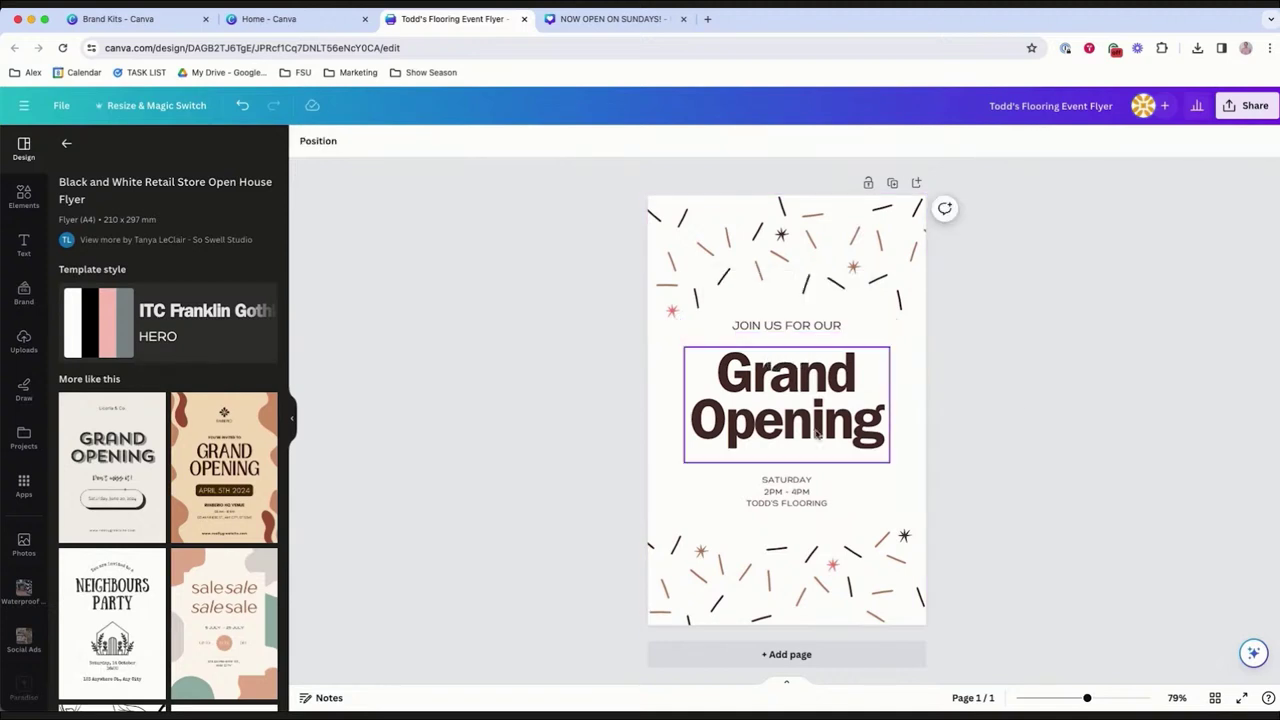
{"action": "left_click_drag", "start_coordinate": [816, 433], "coordinate": [803, 414]}
{"action": "left_click_drag", "start_coordinate": [889, 453], "coordinate": [858, 435]}
{"action": "left_click_drag", "start_coordinate": [801, 389], "coordinate": [814, 388]}
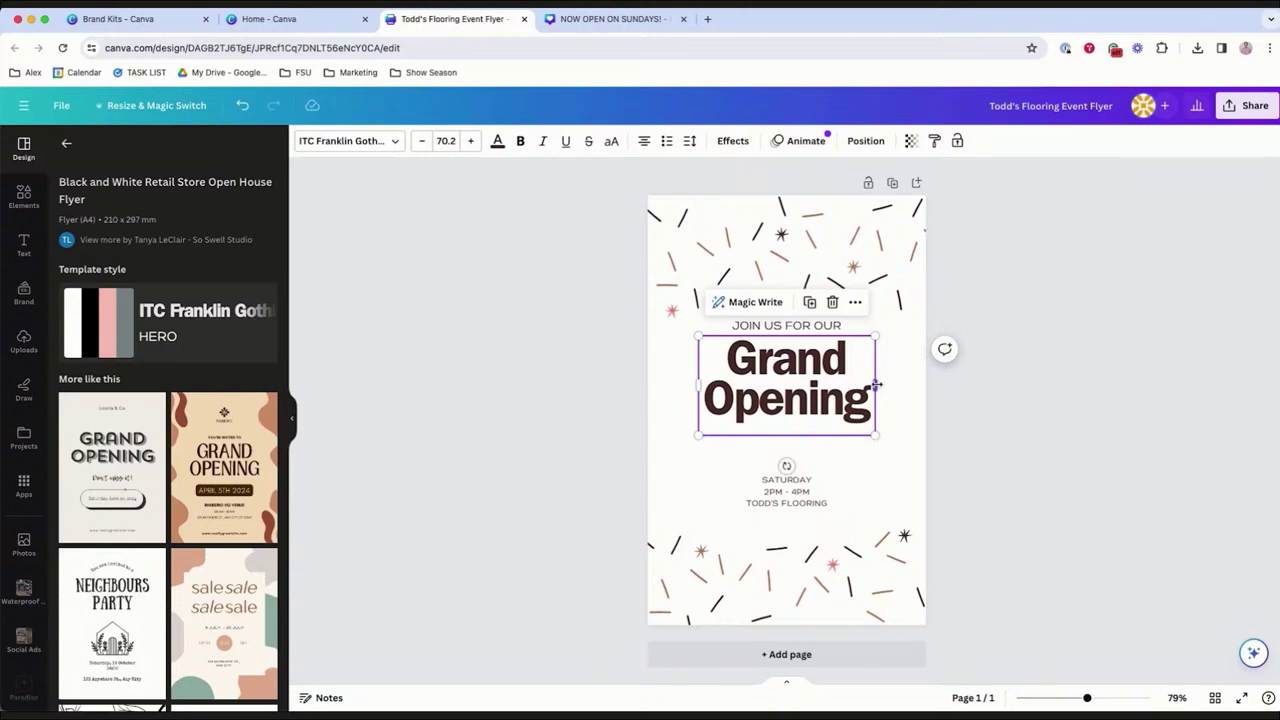
{"action": "left_click", "coordinate": [812, 489]}
{"action": "left_click_drag", "start_coordinate": [812, 489], "coordinate": [811, 509]}
Add the dark TODD'S FLOORING logo from Uploads, shrink it, and crop off the empty space above and below.
{"action": "left_click", "coordinate": [24, 340]}
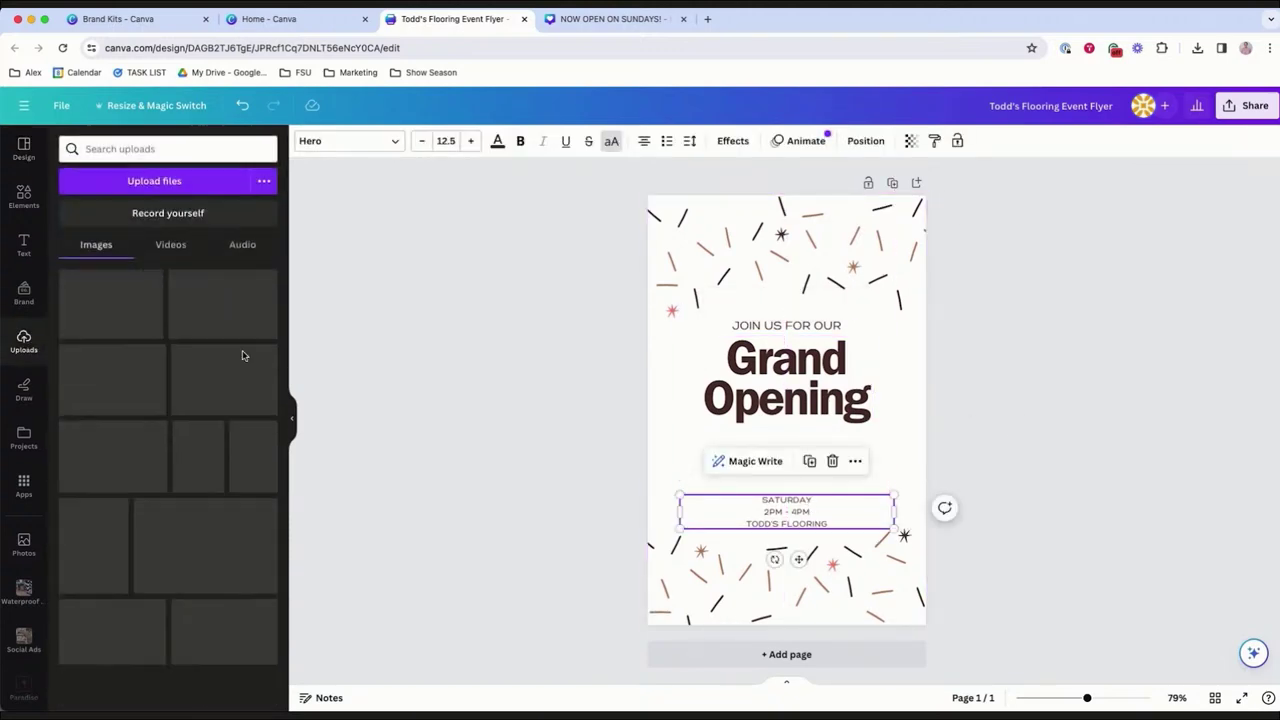
{"action": "scroll", "coordinate": [205, 340], "scroll_direction": "down", "scroll_amount": 3}
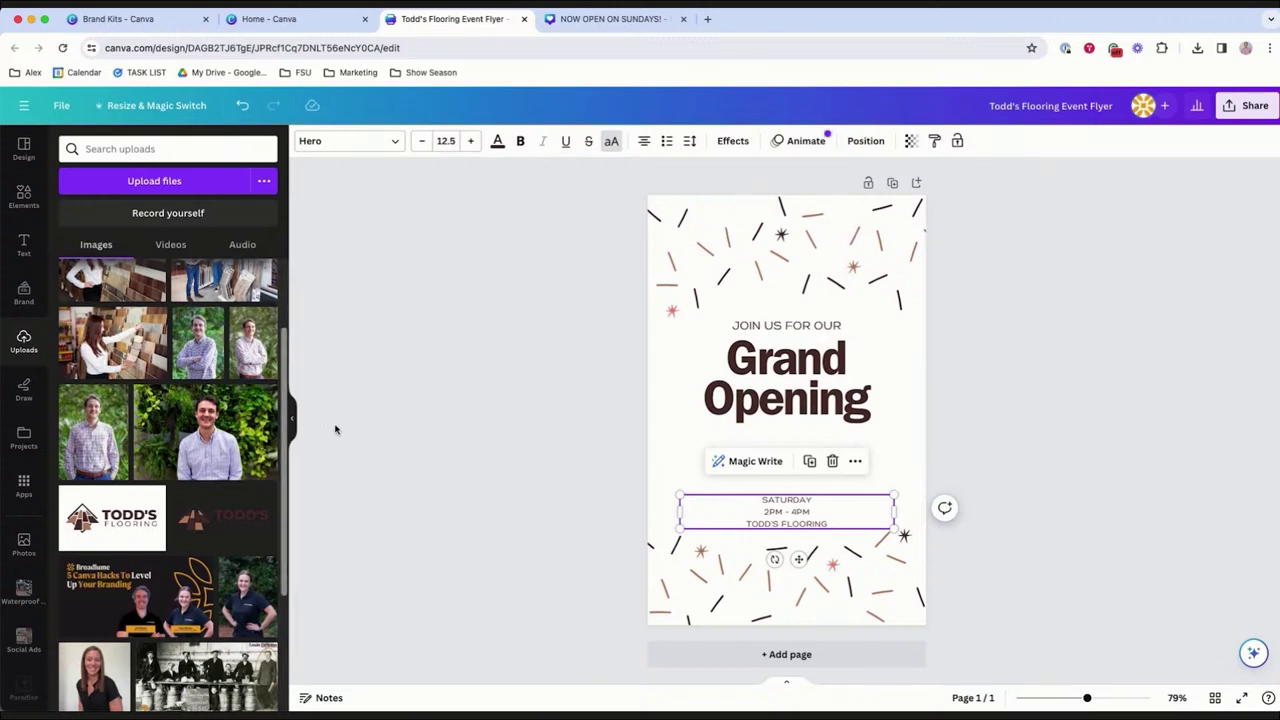
{"action": "left_click", "coordinate": [218, 523]}
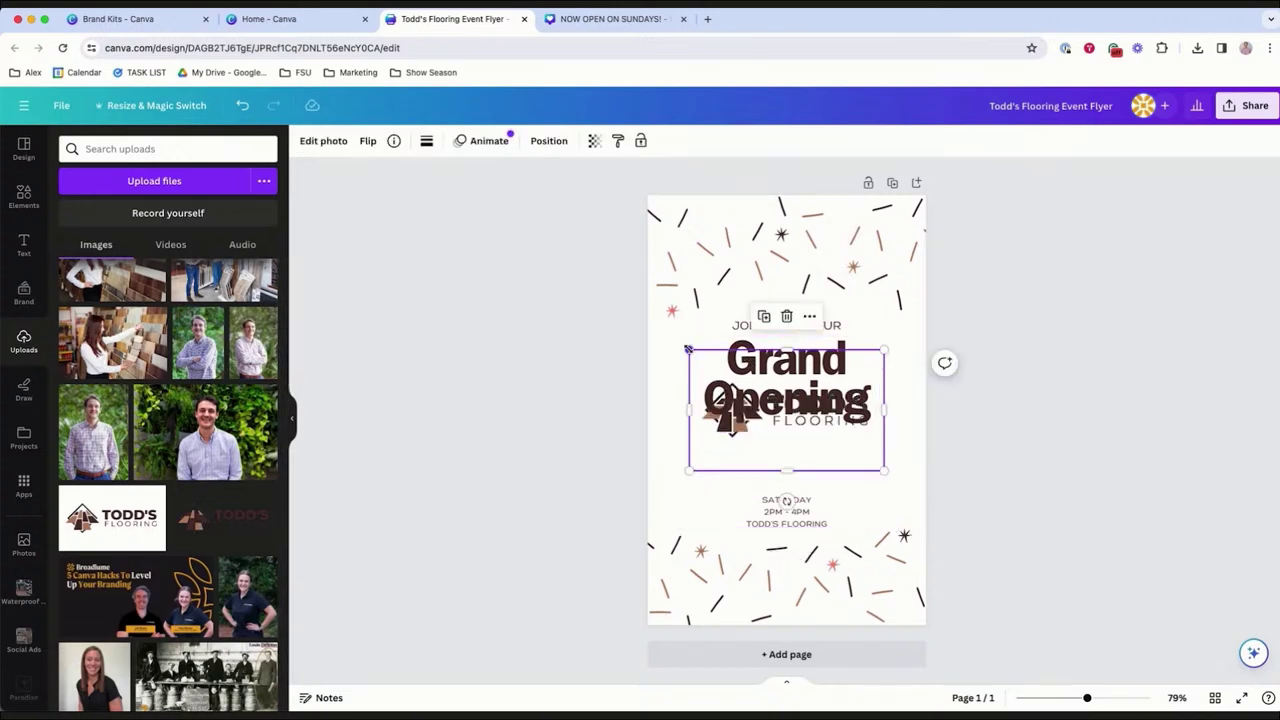
{"action": "left_click_drag", "start_coordinate": [689, 351], "coordinate": [727, 372]}
{"action": "left_click_drag", "start_coordinate": [826, 449], "coordinate": [803, 478]}
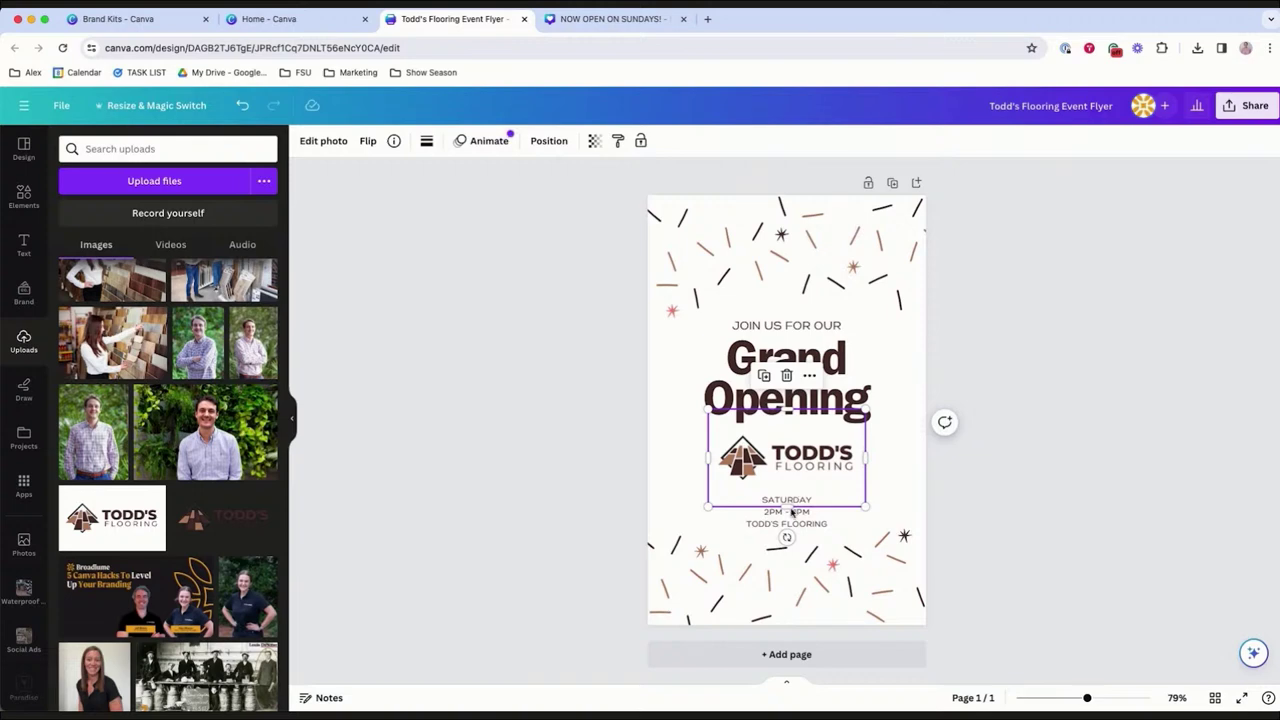
{"action": "double_click", "coordinate": [790, 505]}
{"action": "left_click_drag", "start_coordinate": [866, 506], "coordinate": [866, 488]}
{"action": "left_click_drag", "start_coordinate": [866, 411], "coordinate": [866, 430]}
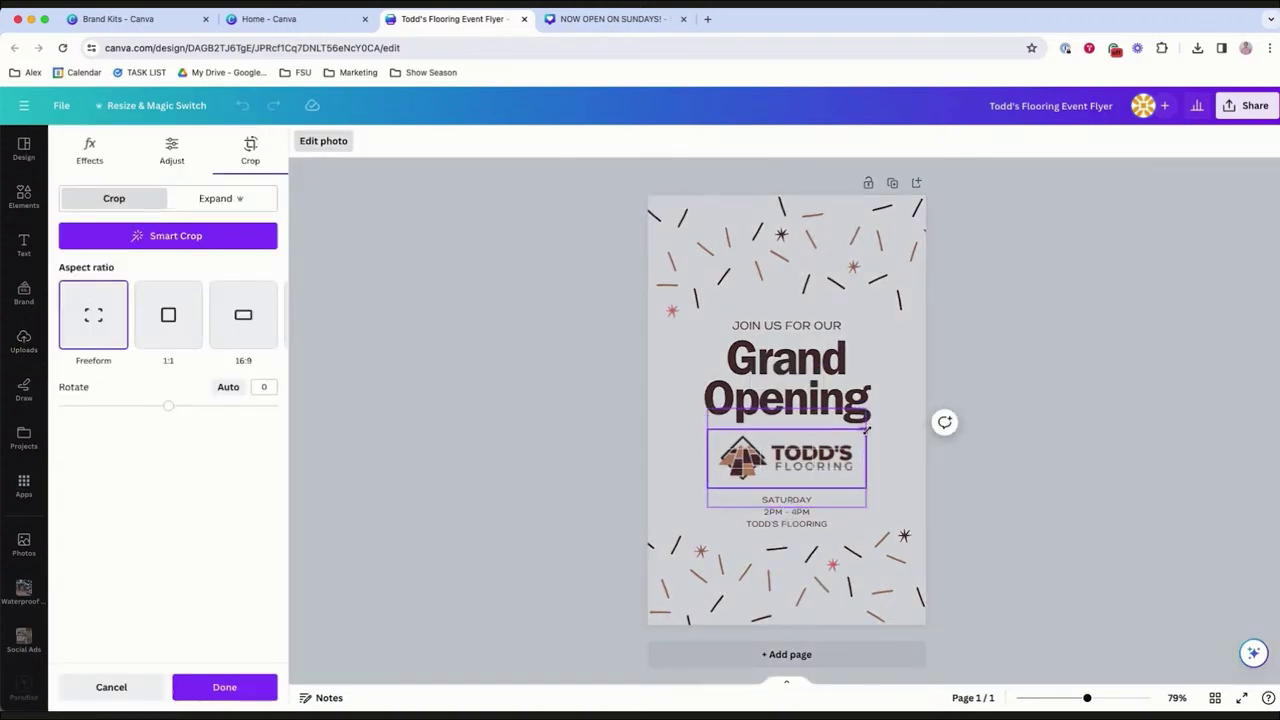
{"action": "left_click", "coordinate": [1049, 476]}
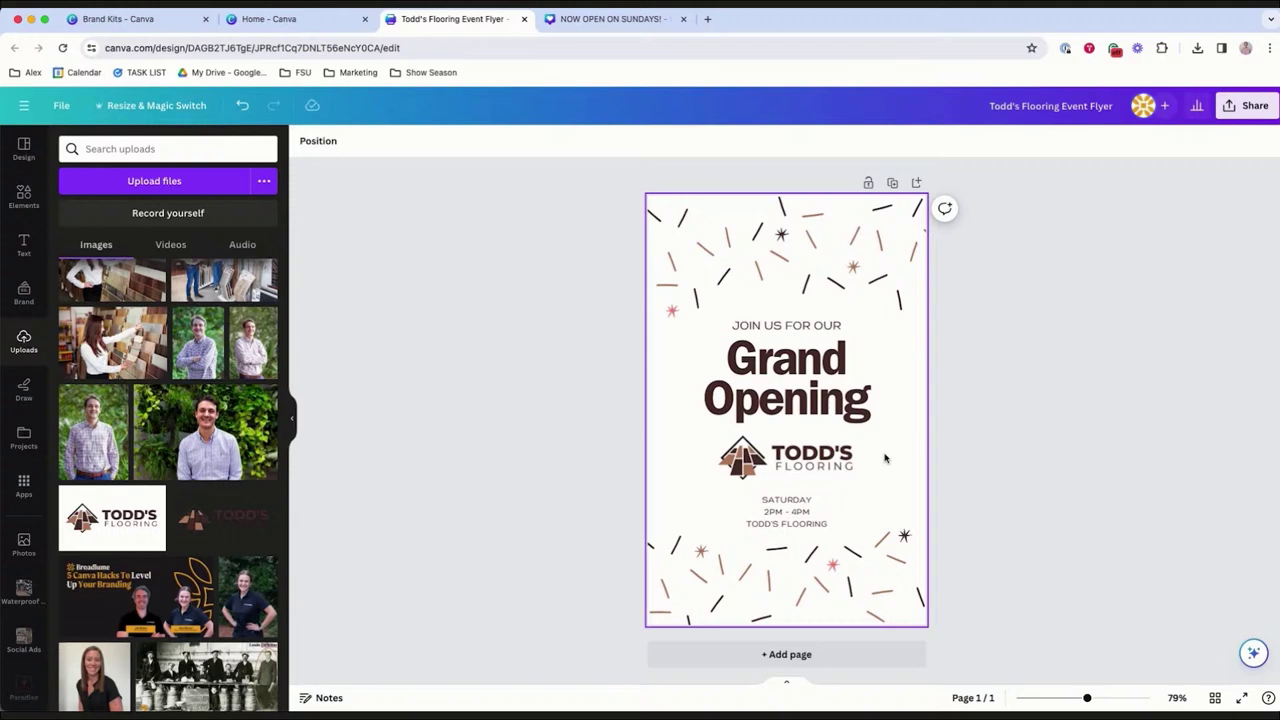
{"action": "left_click", "coordinate": [818, 465]}
Shrink Grand Opening, set the enlarged logo above it, and nudge the date and time details up.
{"action": "left_click", "coordinate": [839, 364]}
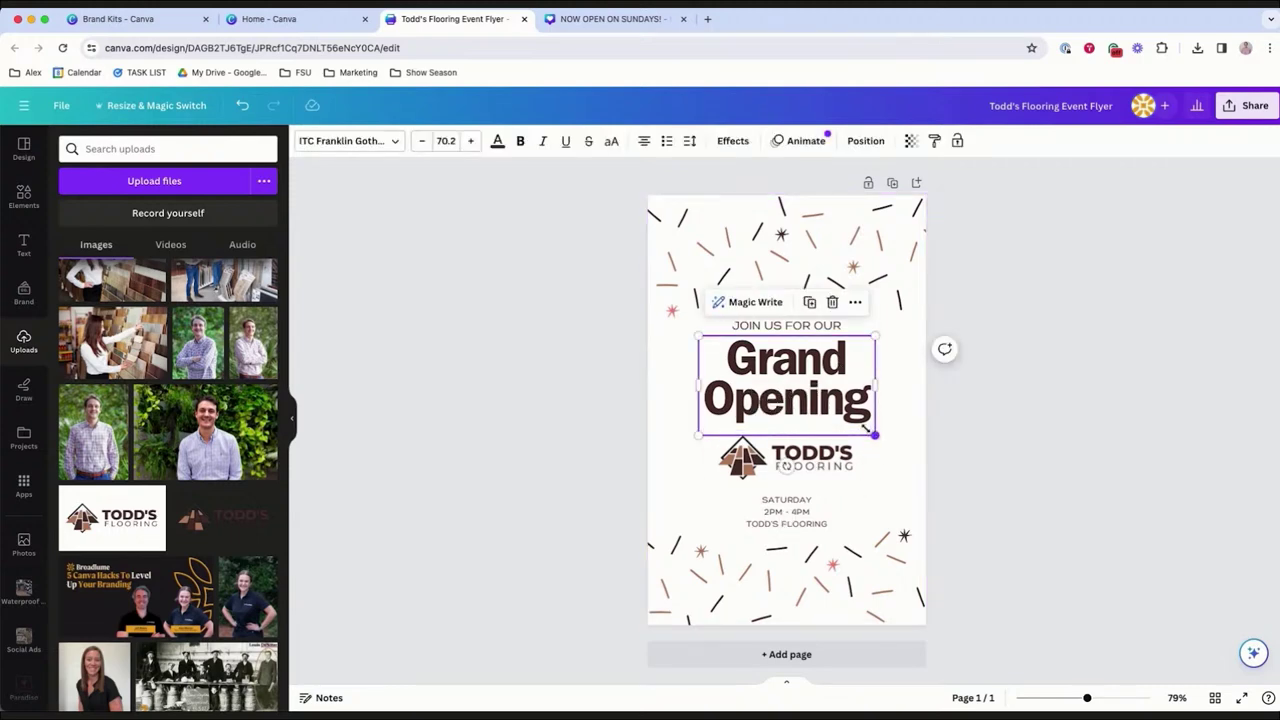
{"action": "left_click_drag", "start_coordinate": [868, 430], "coordinate": [834, 408]}
{"action": "left_click_drag", "start_coordinate": [782, 347], "coordinate": [812, 400]}
{"action": "left_click_drag", "start_coordinate": [760, 472], "coordinate": [760, 374]}
{"action": "left_click_drag", "start_coordinate": [802, 437], "coordinate": [802, 459]}
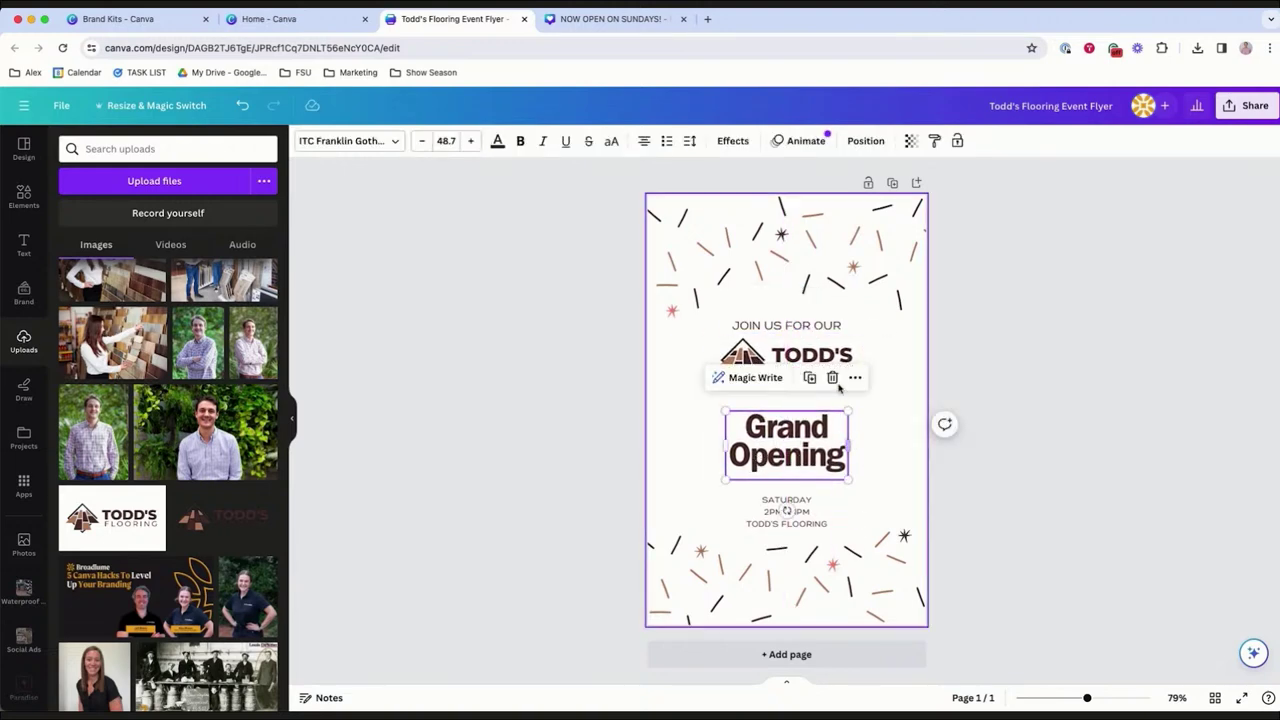
{"action": "left_click", "coordinate": [745, 372]}
{"action": "left_click_drag", "start_coordinate": [713, 394], "coordinate": [652, 416]}
{"action": "left_click_drag", "start_coordinate": [782, 380], "coordinate": [810, 385]}
{"action": "left_click", "coordinate": [1019, 446]}
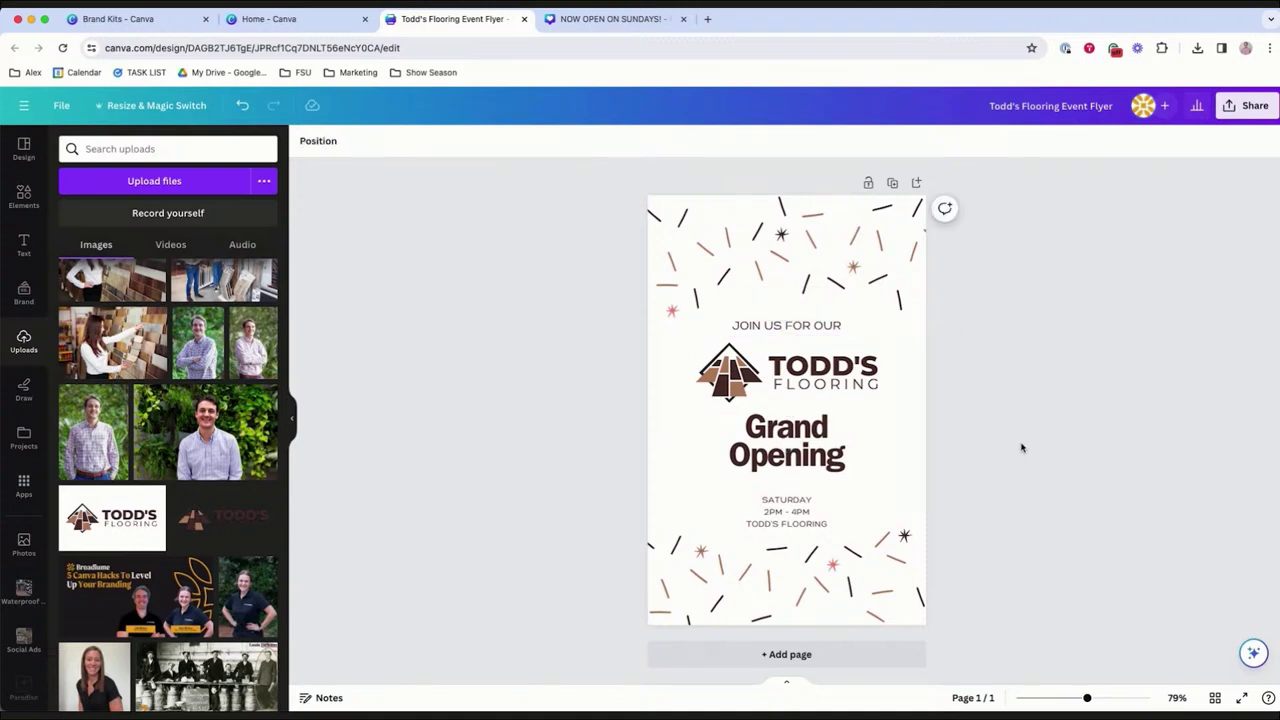
{"action": "left_click_drag", "start_coordinate": [800, 512], "coordinate": [802, 498]}
{"action": "left_click", "coordinate": [1093, 513]}
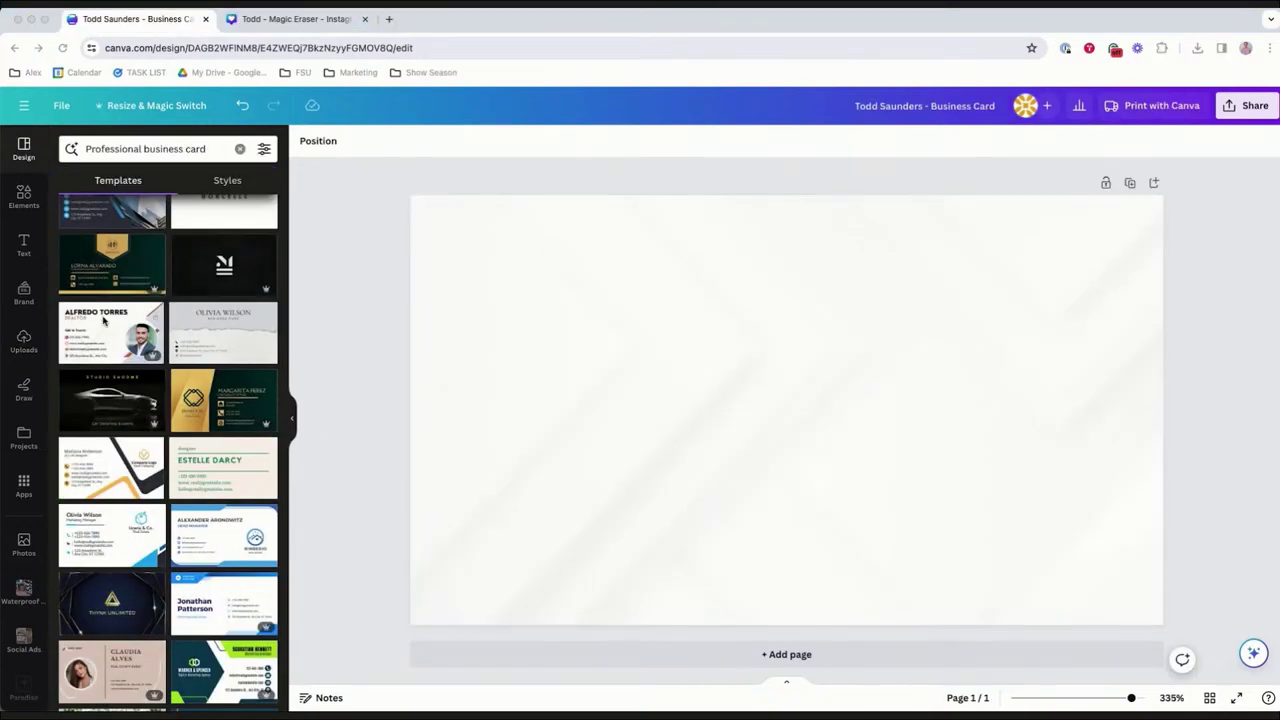
Apply the White Modern Real Estate Agent Business Card template to the blank card.
{"action": "left_click", "coordinate": [102, 330]}
{"action": "left_click", "coordinate": [100, 335]}
Delete the small house icon and replace the name heading with the owner's full name.
{"action": "left_click", "coordinate": [917, 343]}
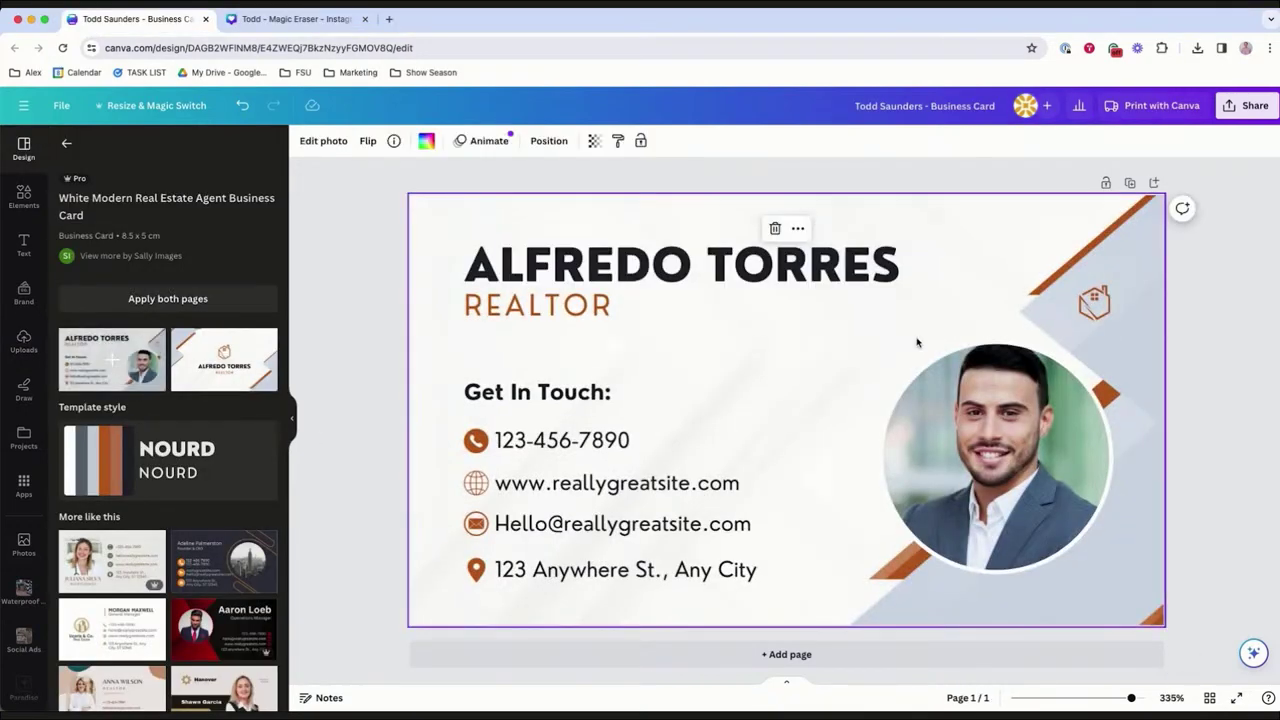
{"action": "left_click", "coordinate": [1094, 294]}
{"action": "key", "text": "Delete"}
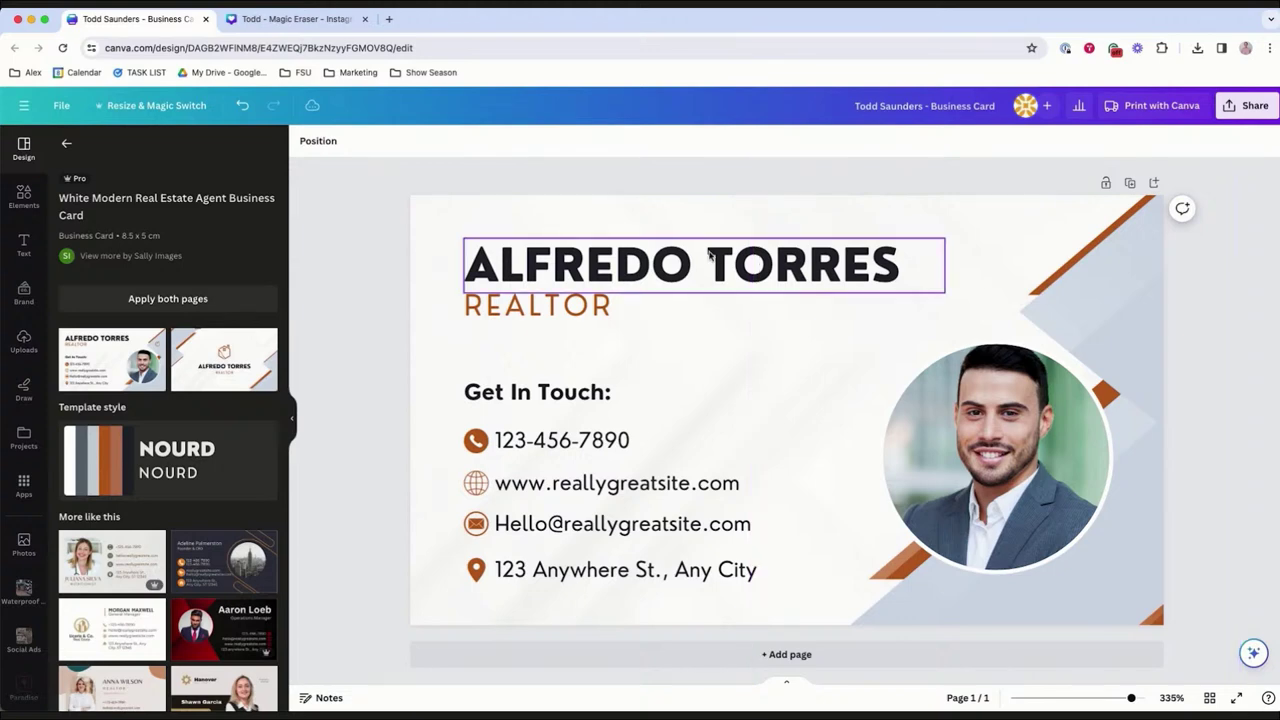
{"action": "double_click", "coordinate": [709, 252]}
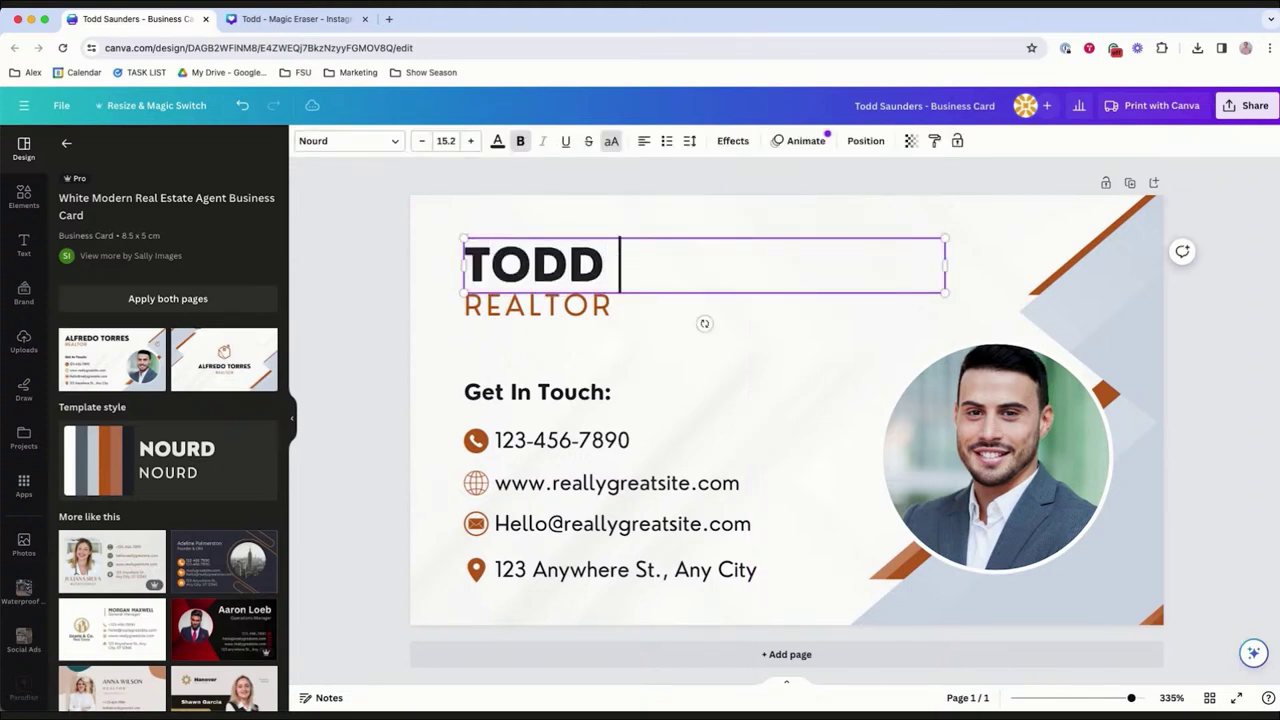
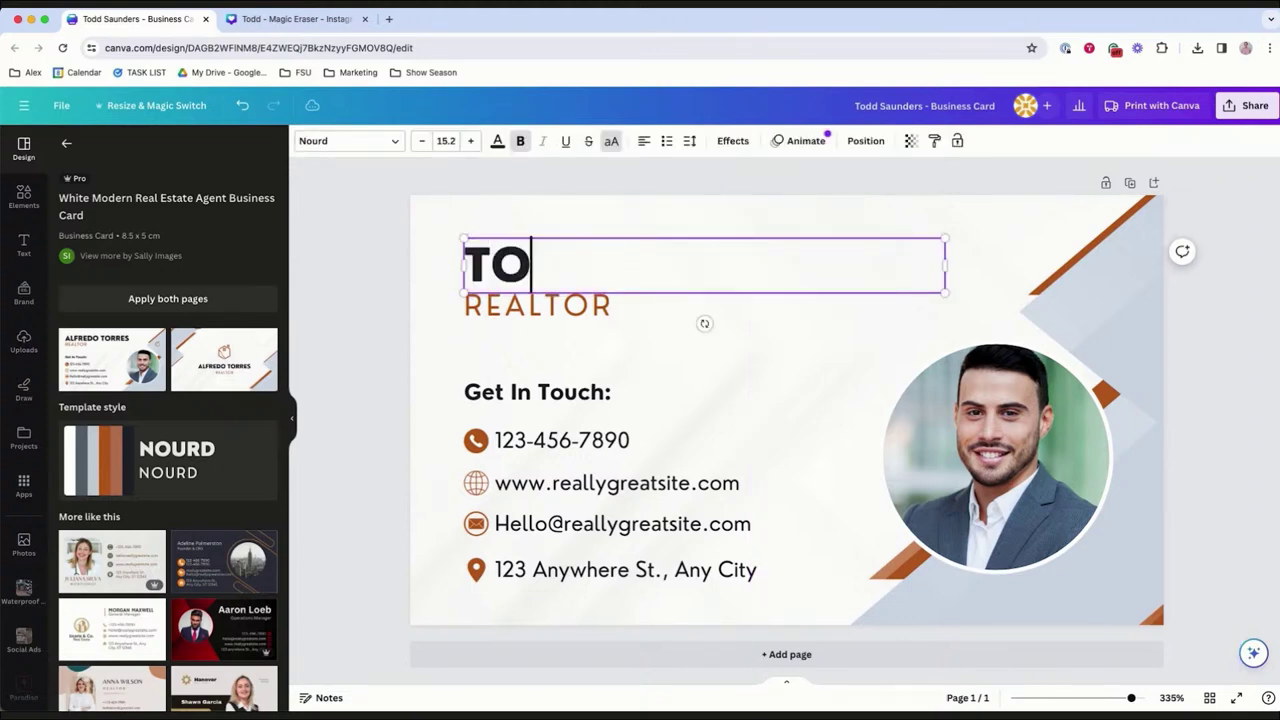
Change the job title from REALTOR to CEO and enter the new phone number.
{"action": "left_click", "coordinate": [573, 308]}
{"action": "double_click", "coordinate": [573, 308]}
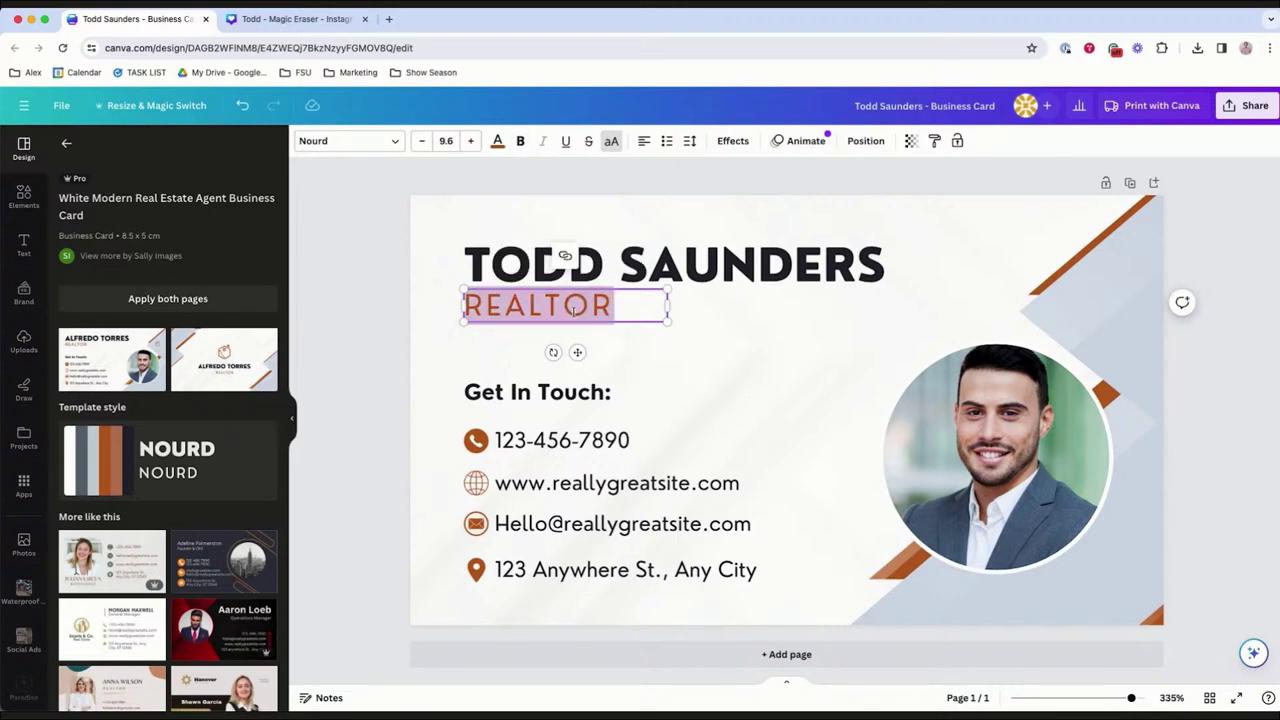
{"action": "type", "text": "CEO"}
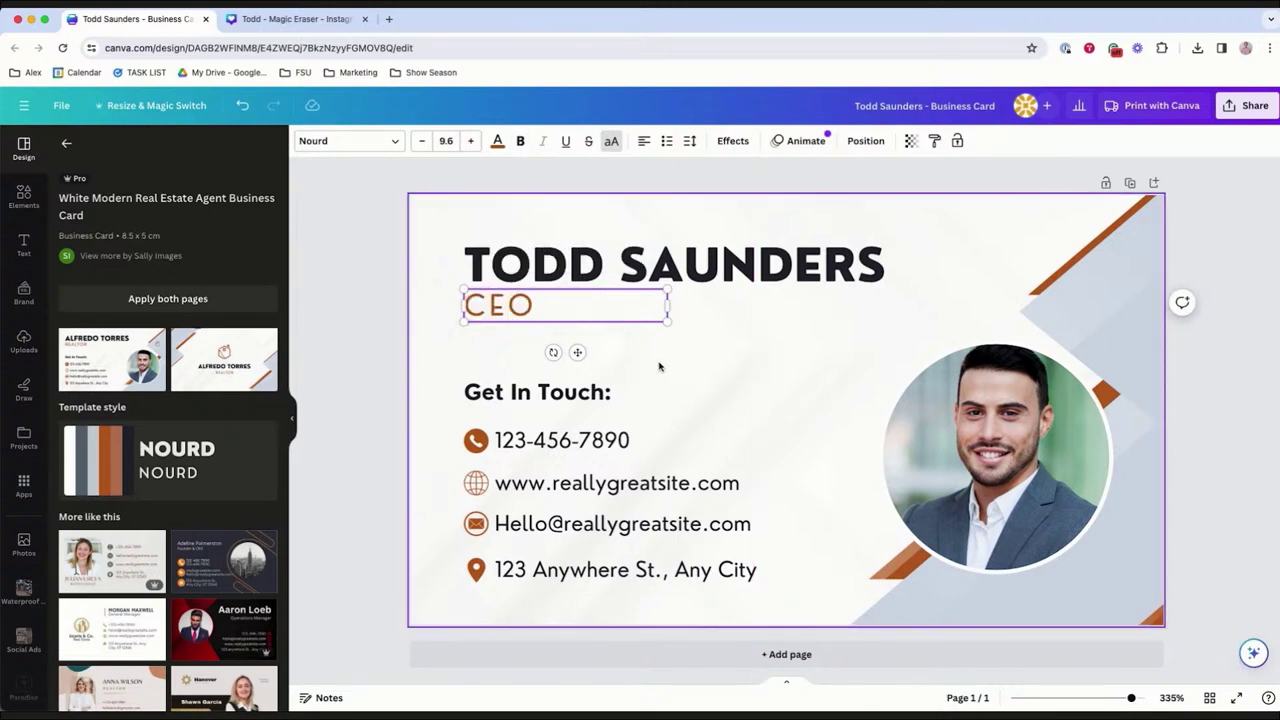
{"action": "left_click", "coordinate": [587, 402]}
{"action": "left_click", "coordinate": [563, 437]}
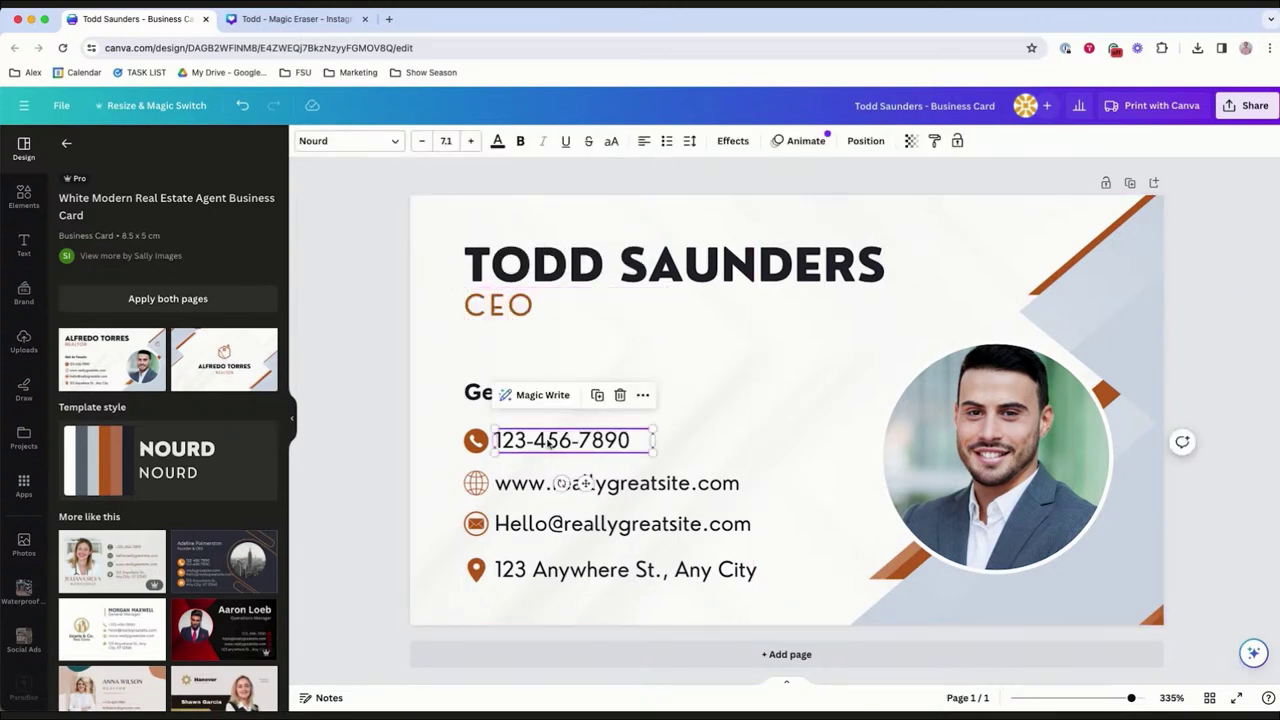
{"action": "double_click", "coordinate": [549, 443]}
{"action": "type", "text": "000-00"}
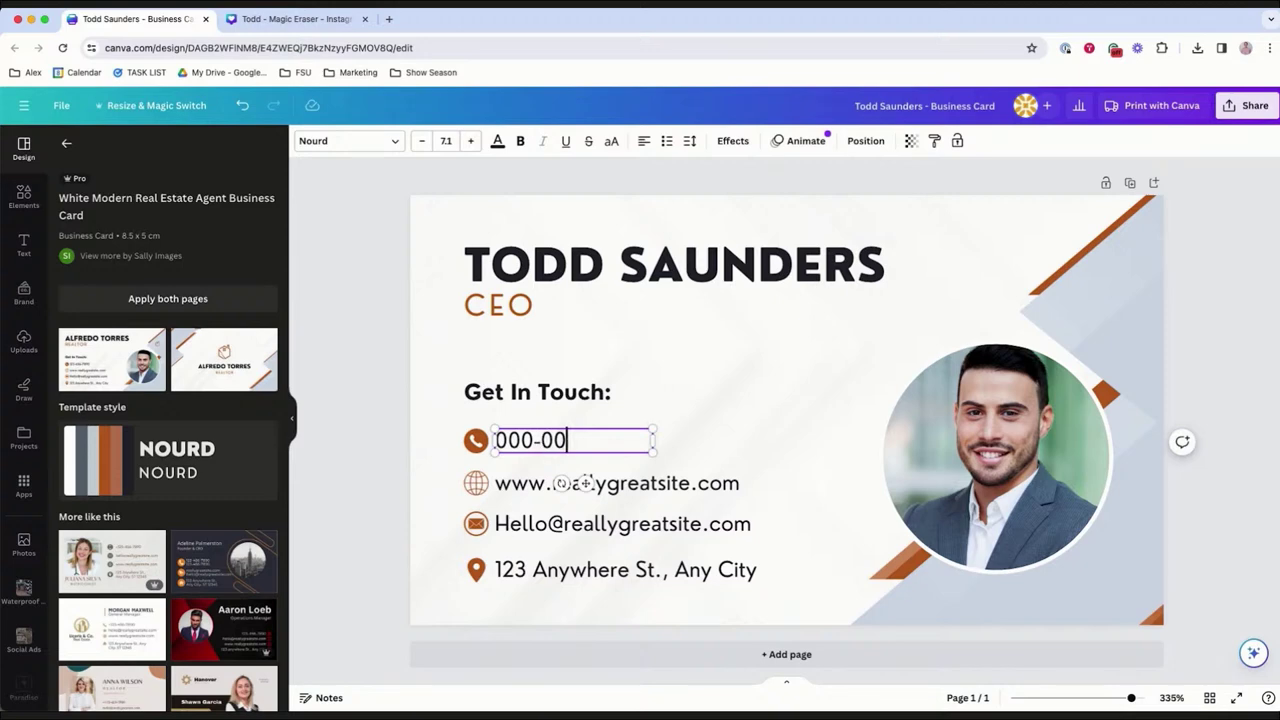
{"action": "type", "text": "0-0000"}
{"action": "key", "text": "Escape"}
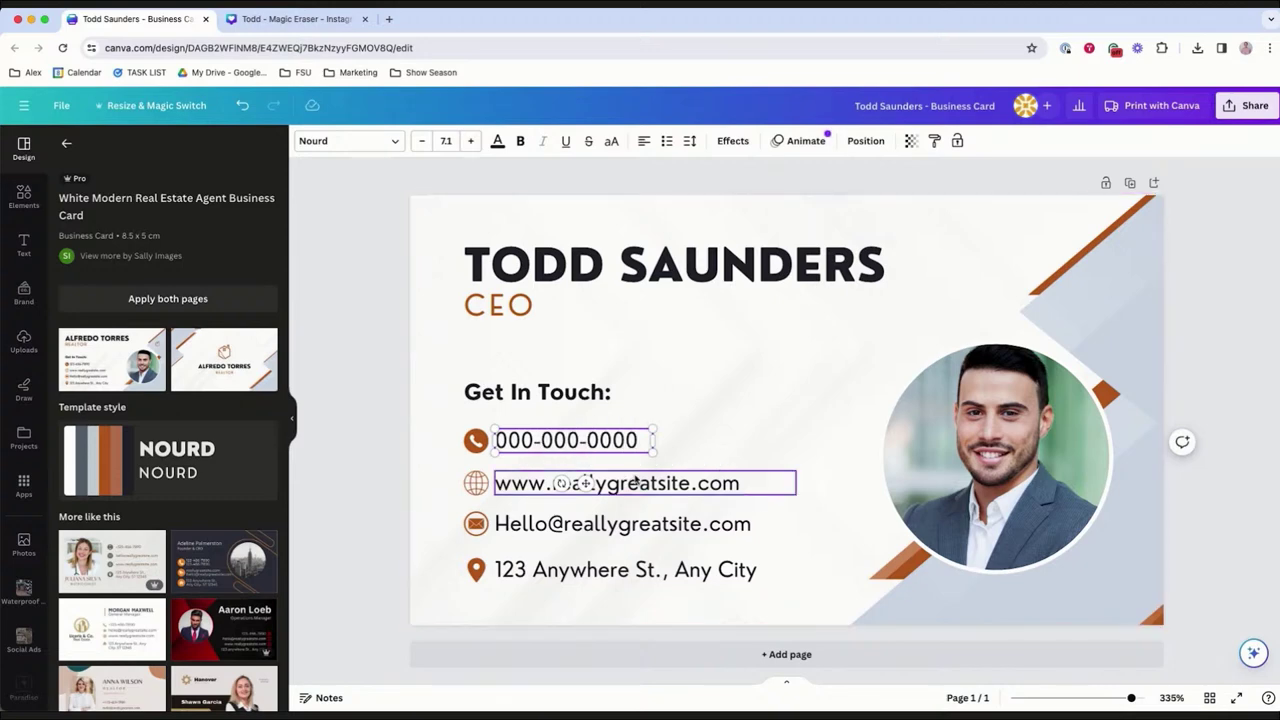
Change the website name to toddsflooring and enter the owner's business e-mail address.
{"action": "double_click", "coordinate": [636, 481]}
{"action": "left_click", "coordinate": [552, 483]}
{"action": "left_click_drag", "start_coordinate": [552, 483], "coordinate": [691, 484]}
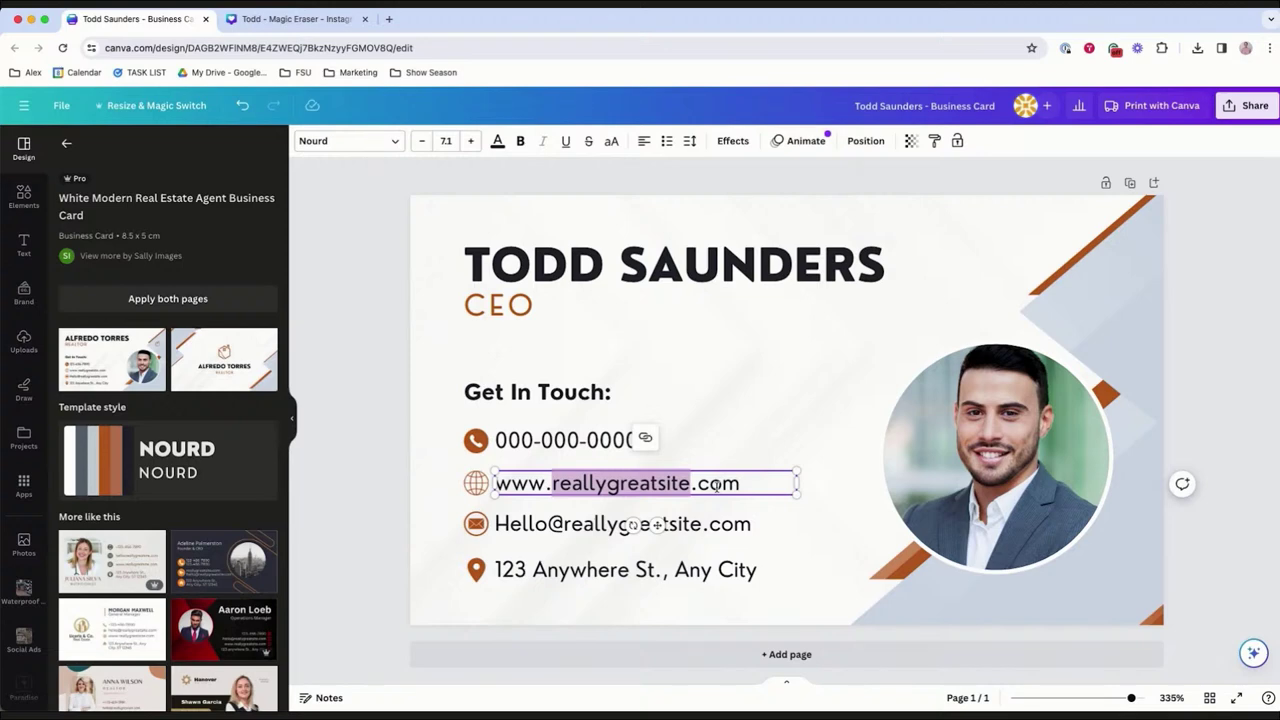
{"action": "type", "text": "toddsfloorin"}
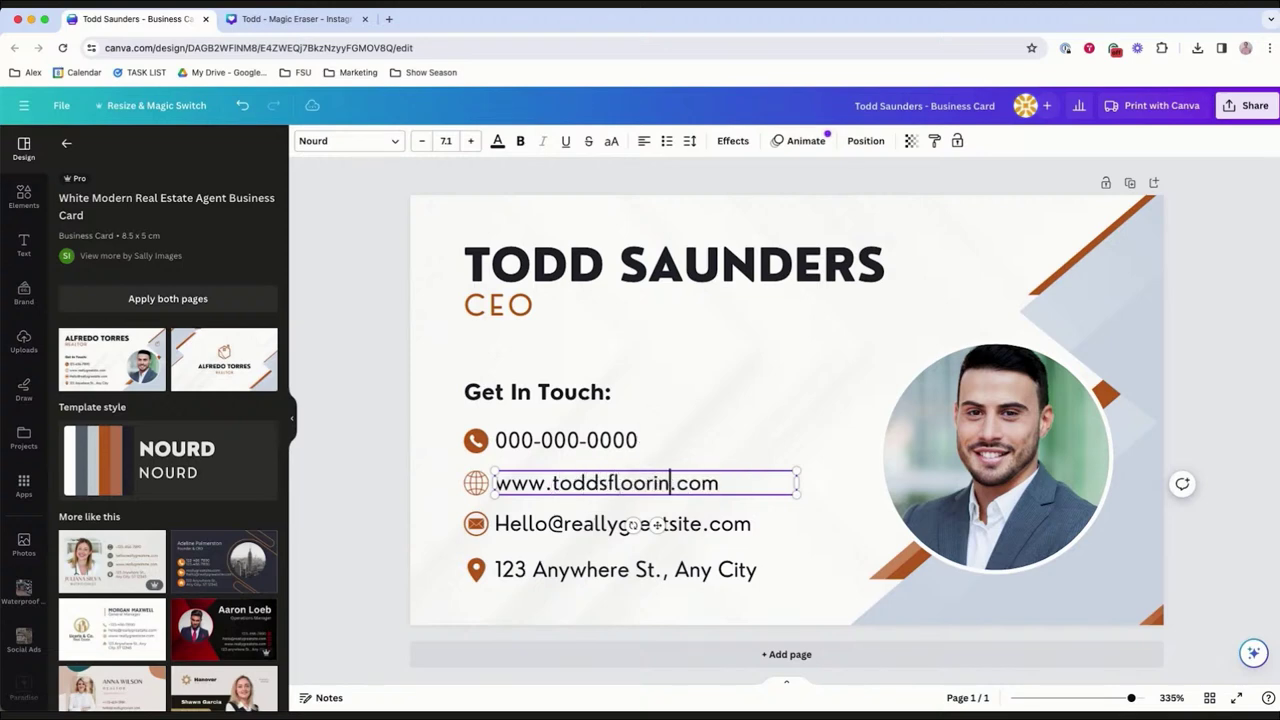
{"action": "type", "text": "g"}
{"action": "left_click", "coordinate": [539, 532]}
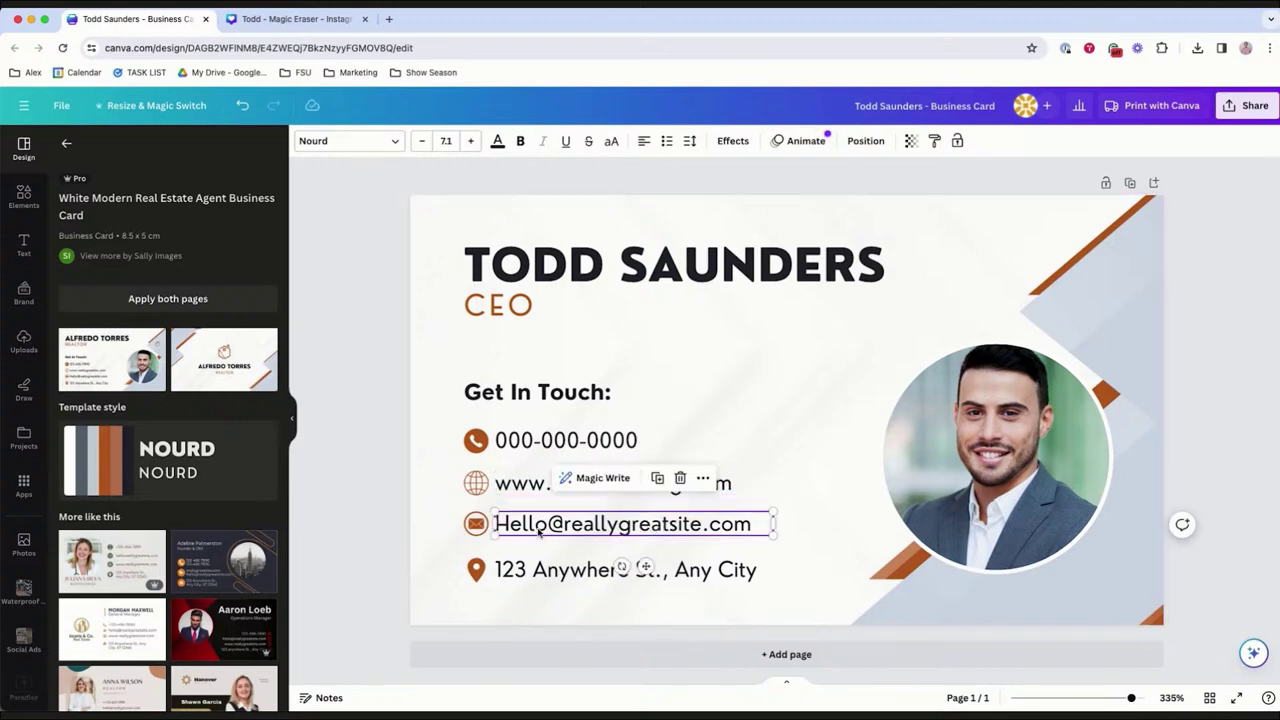
{"action": "triple_click", "coordinate": [539, 532]}
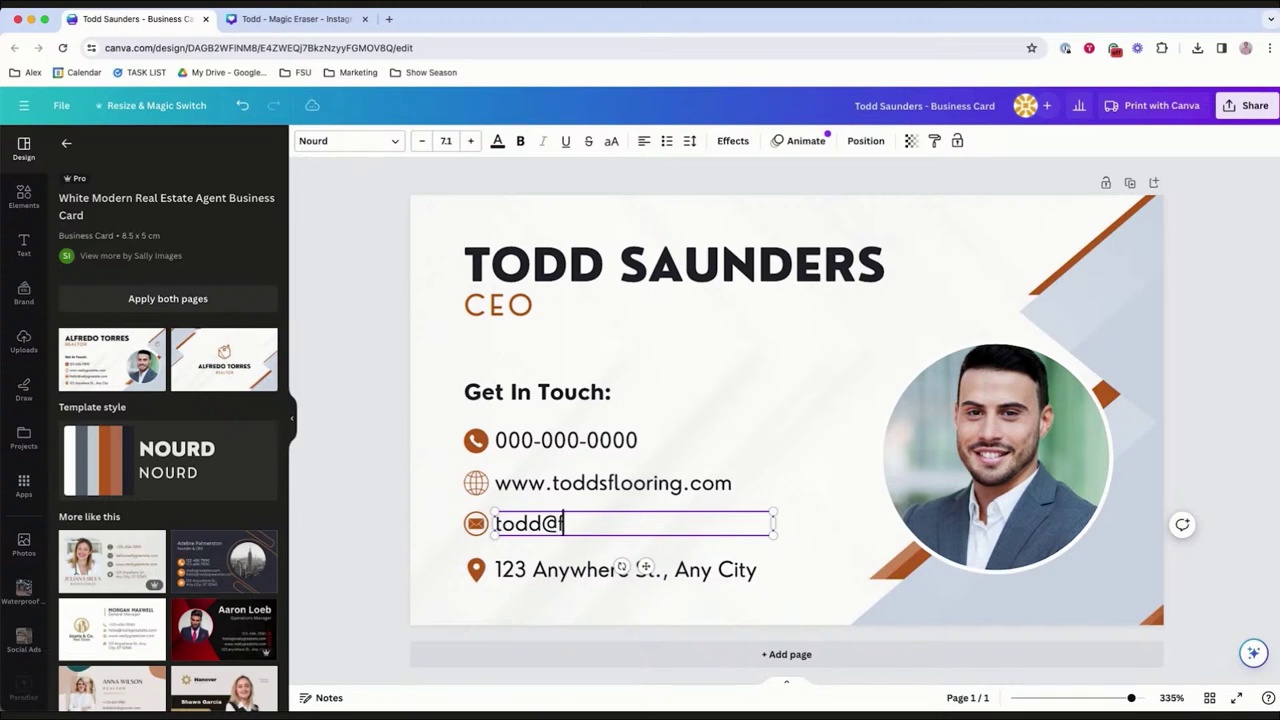
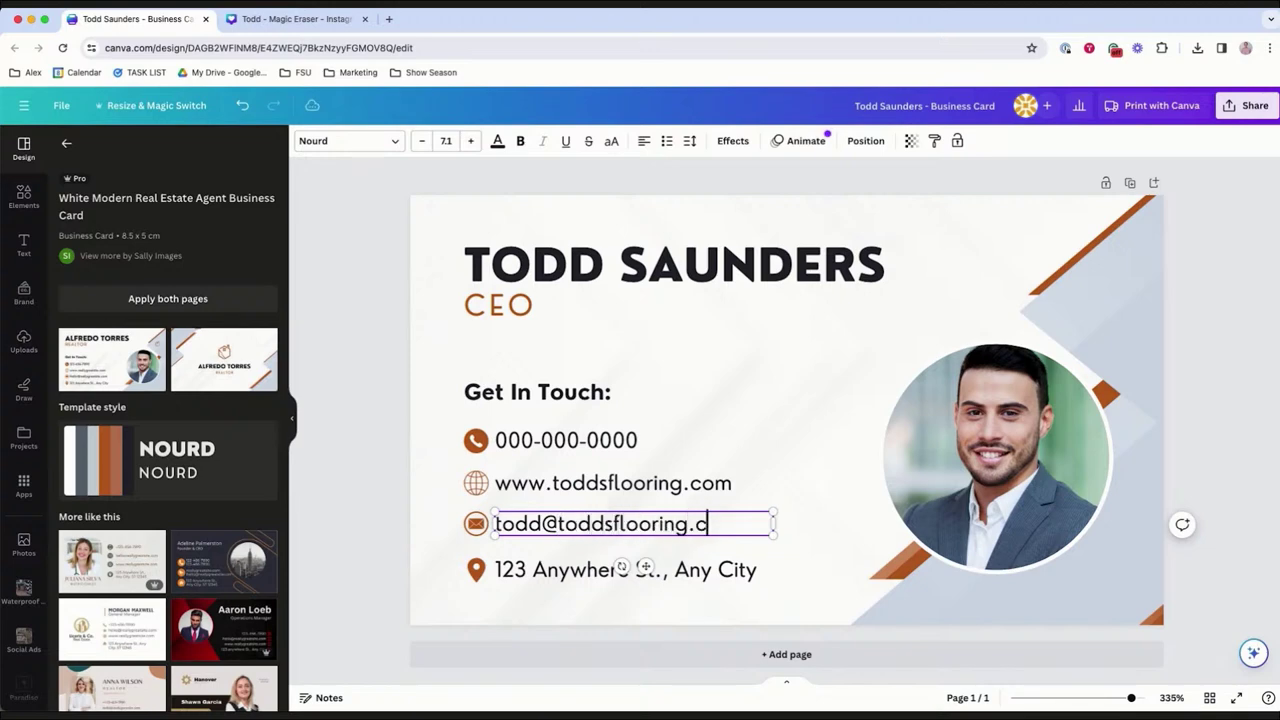
Replace the placeholder address with the business's town and state, then delete the stock portrait.
{"action": "left_click", "coordinate": [538, 566]}
{"action": "triple_click", "coordinate": [538, 566]}
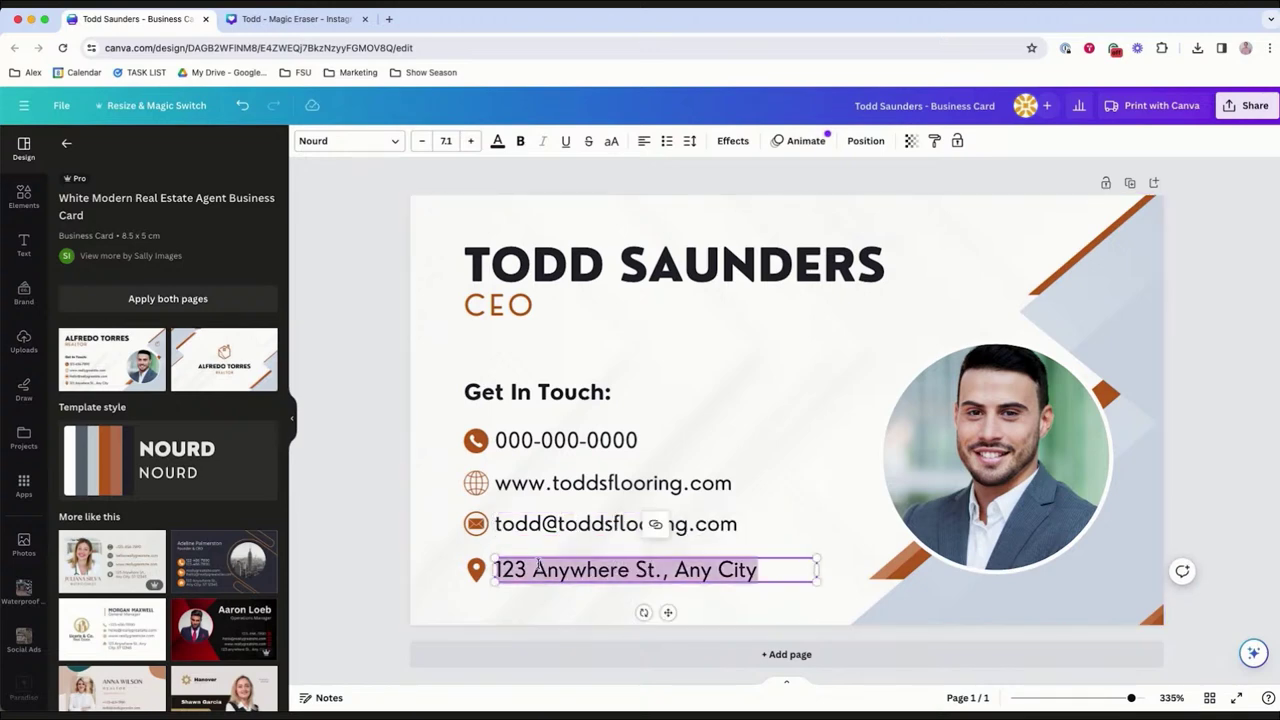
{"action": "type", "text": "Best Place"}
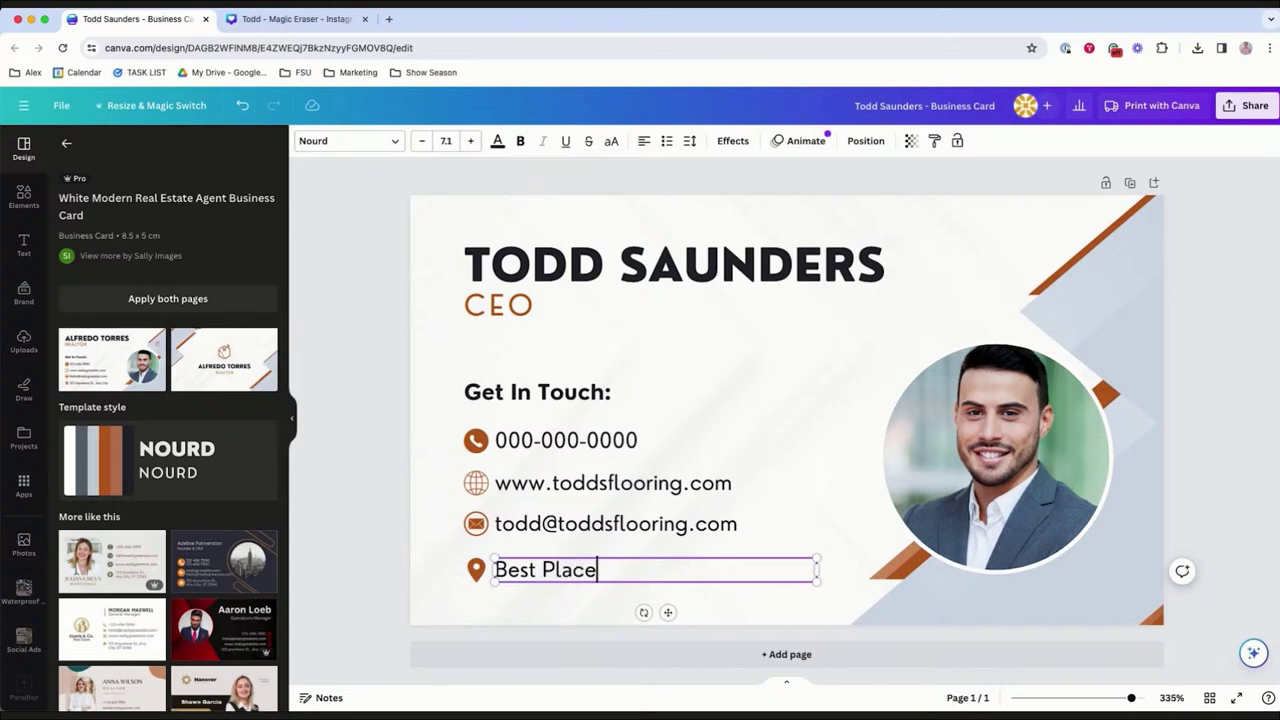
{"action": "type", "text": ", NJ"}
{"action": "left_click", "coordinate": [485, 335]}
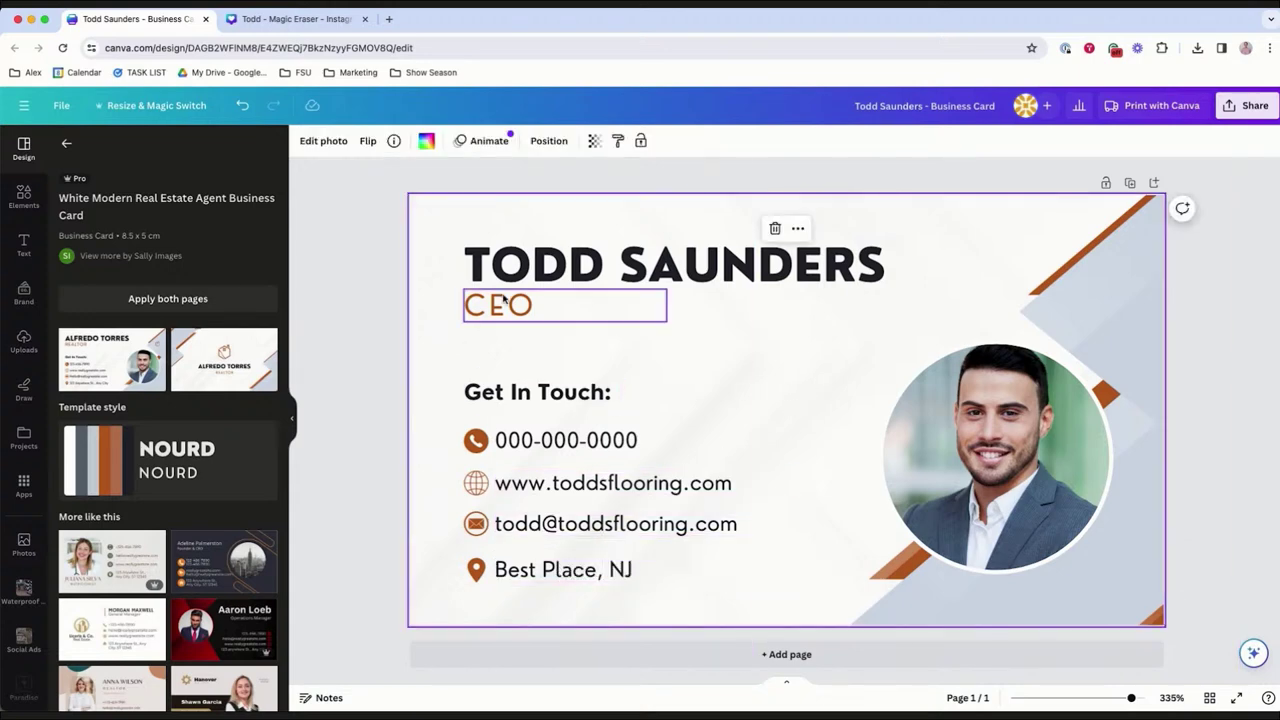
{"action": "left_click", "coordinate": [522, 278]}
{"action": "left_click", "coordinate": [946, 438]}
{"action": "key", "text": "Delete"}
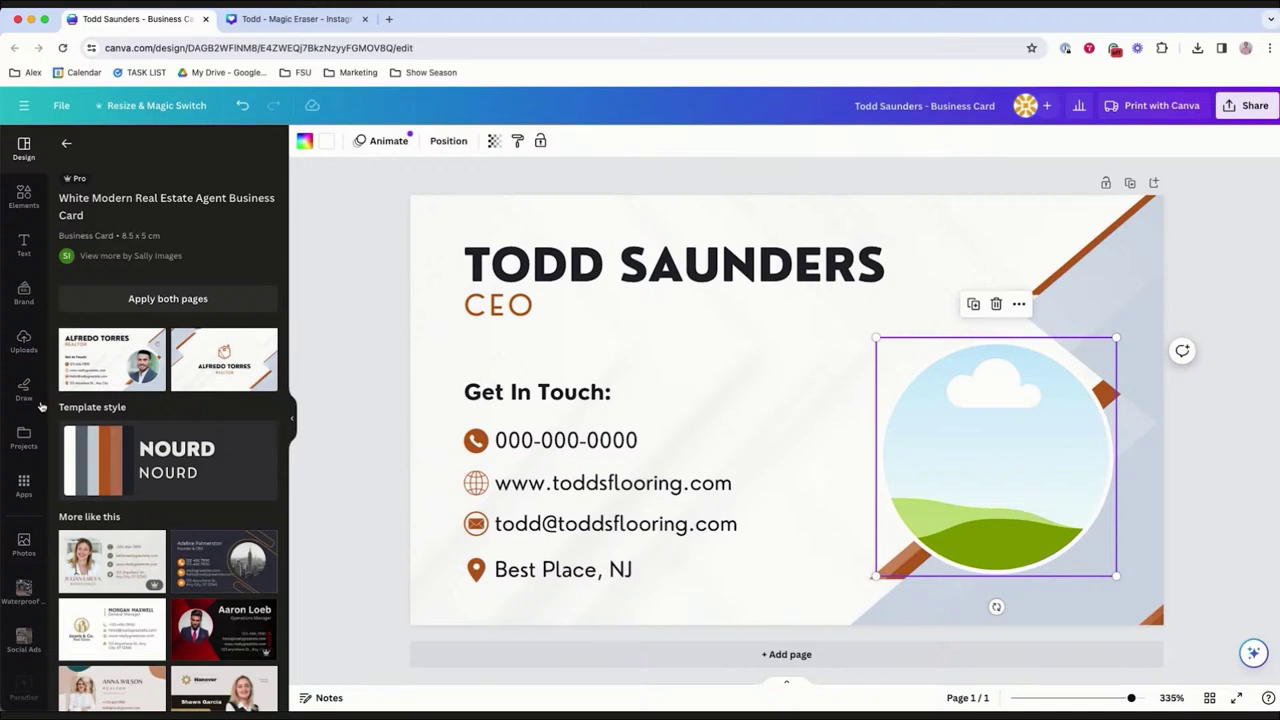
Drop the CEO's uploaded photo into the circular frame and shift it lower inside the circle.
{"action": "left_click", "coordinate": [24, 340]}
{"action": "left_click_drag", "start_coordinate": [110, 440], "coordinate": [930, 461]}
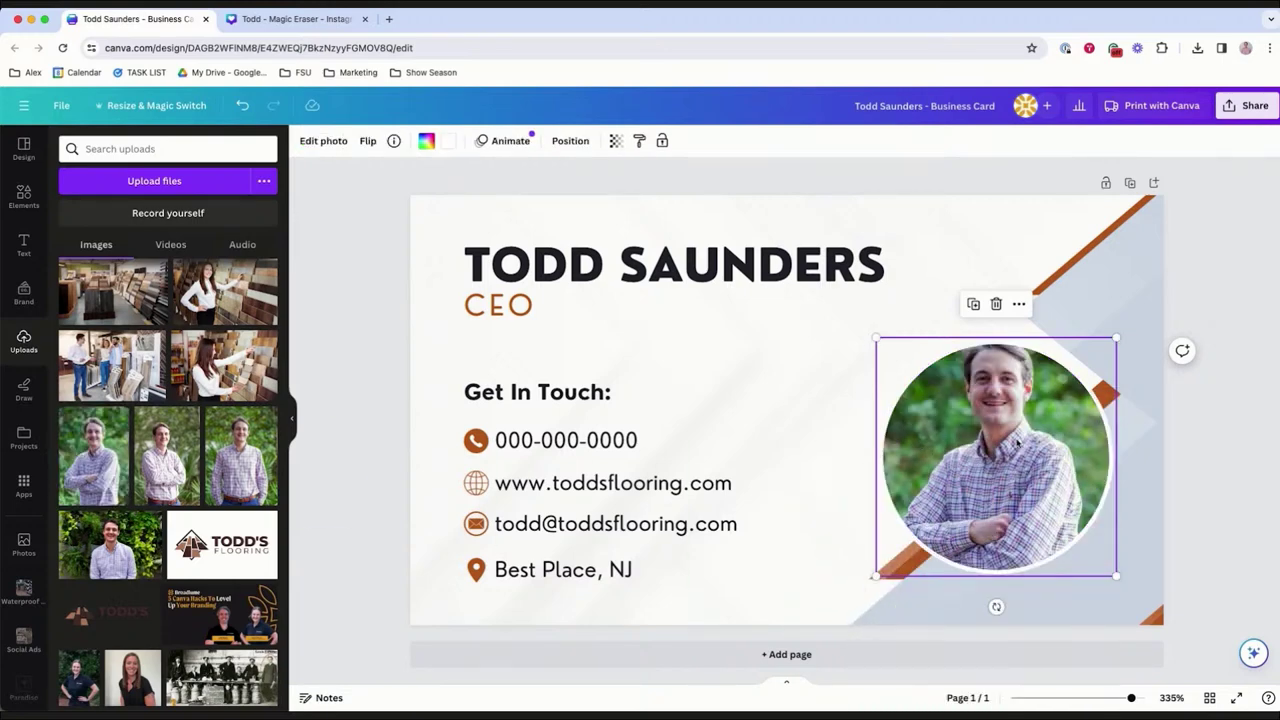
{"action": "double_click", "coordinate": [1030, 414]}
{"action": "left_click_drag", "start_coordinate": [1030, 414], "coordinate": [1025, 448]}
{"action": "left_click", "coordinate": [1160, 362]}
{"action": "left_click", "coordinate": [1149, 338]}
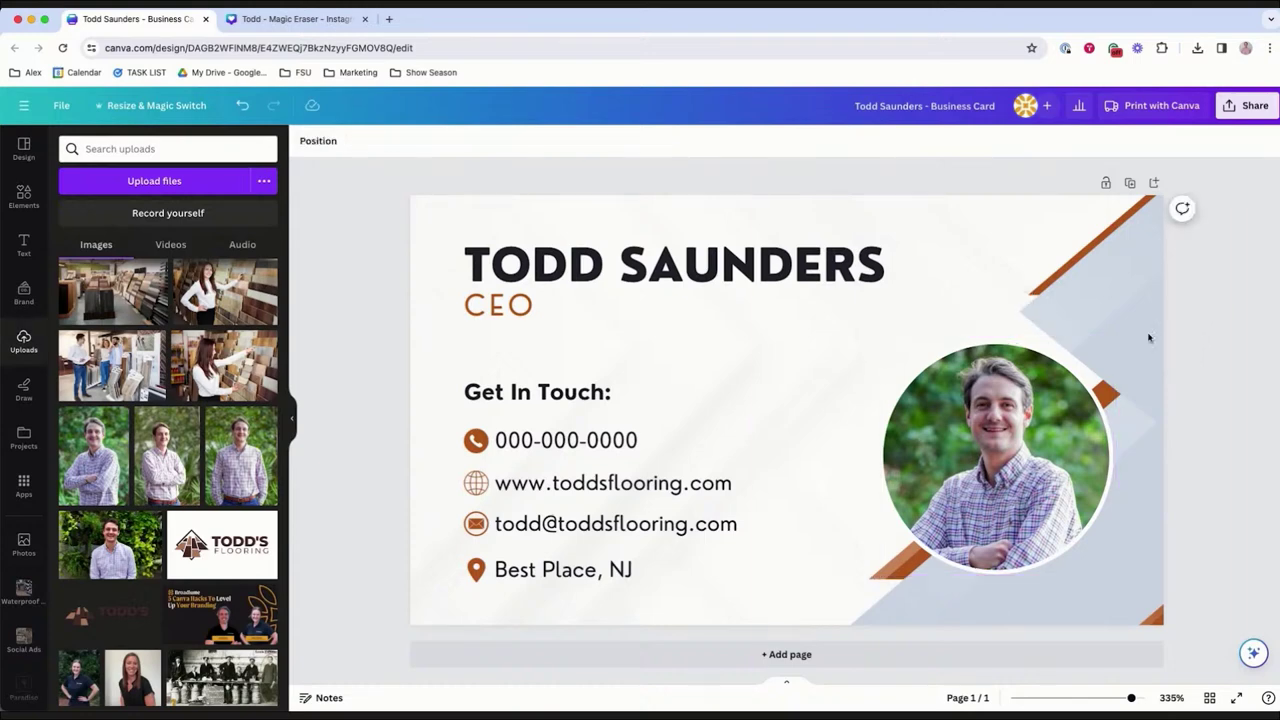
{"action": "left_click", "coordinate": [1131, 289]}
Turn the grey background shapes dark brand brown and the orange stripes light brand brown.
{"action": "left_click", "coordinate": [460, 140]}
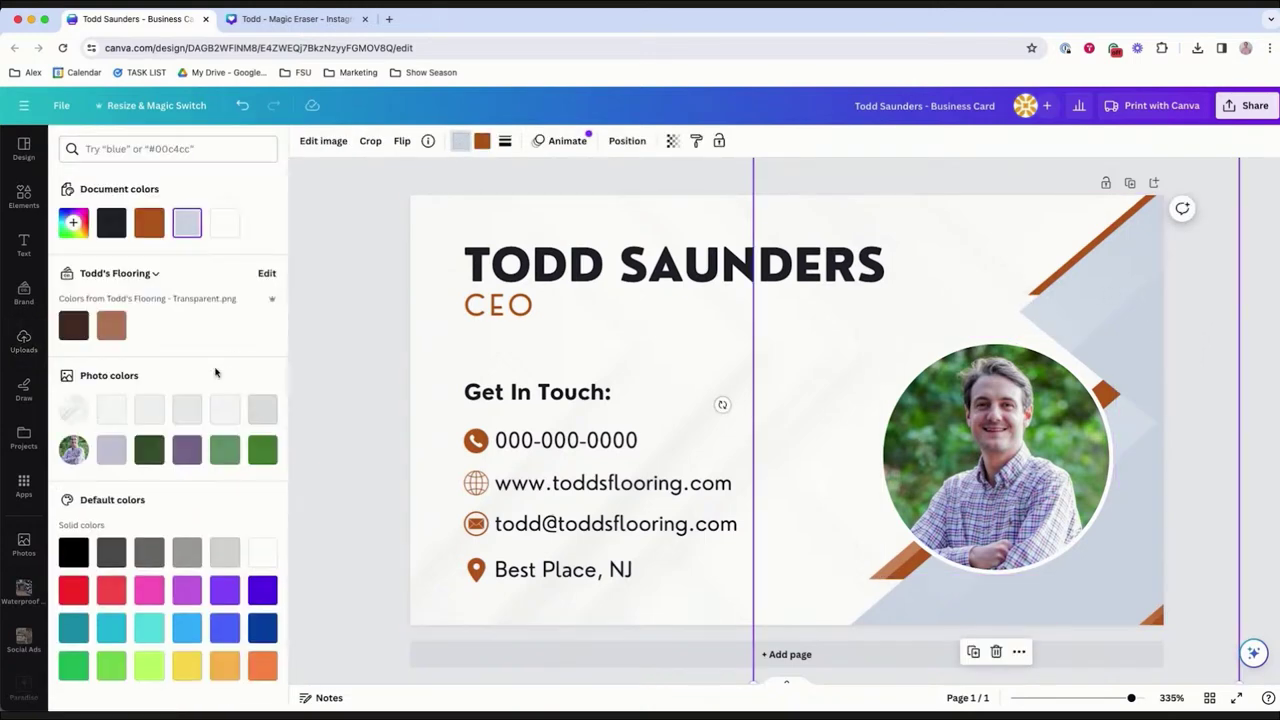
{"action": "left_click", "coordinate": [72, 326]}
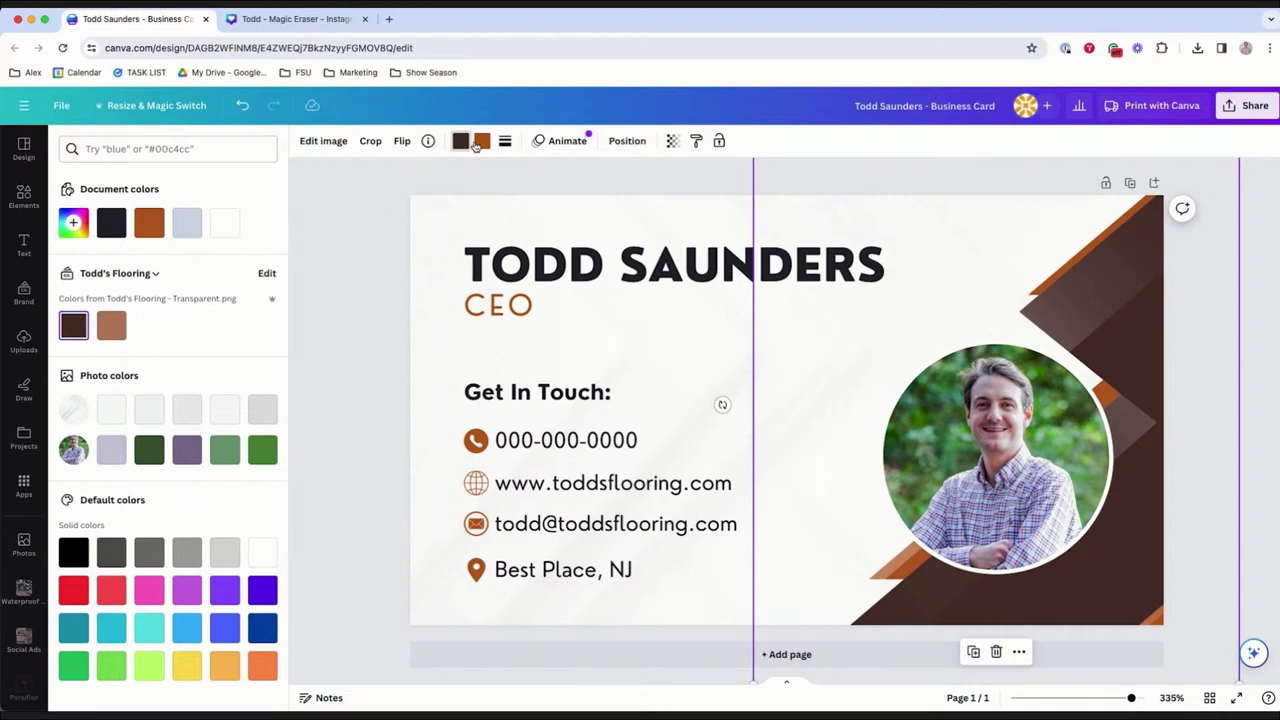
{"action": "left_click", "coordinate": [478, 142]}
{"action": "left_click", "coordinate": [112, 328]}
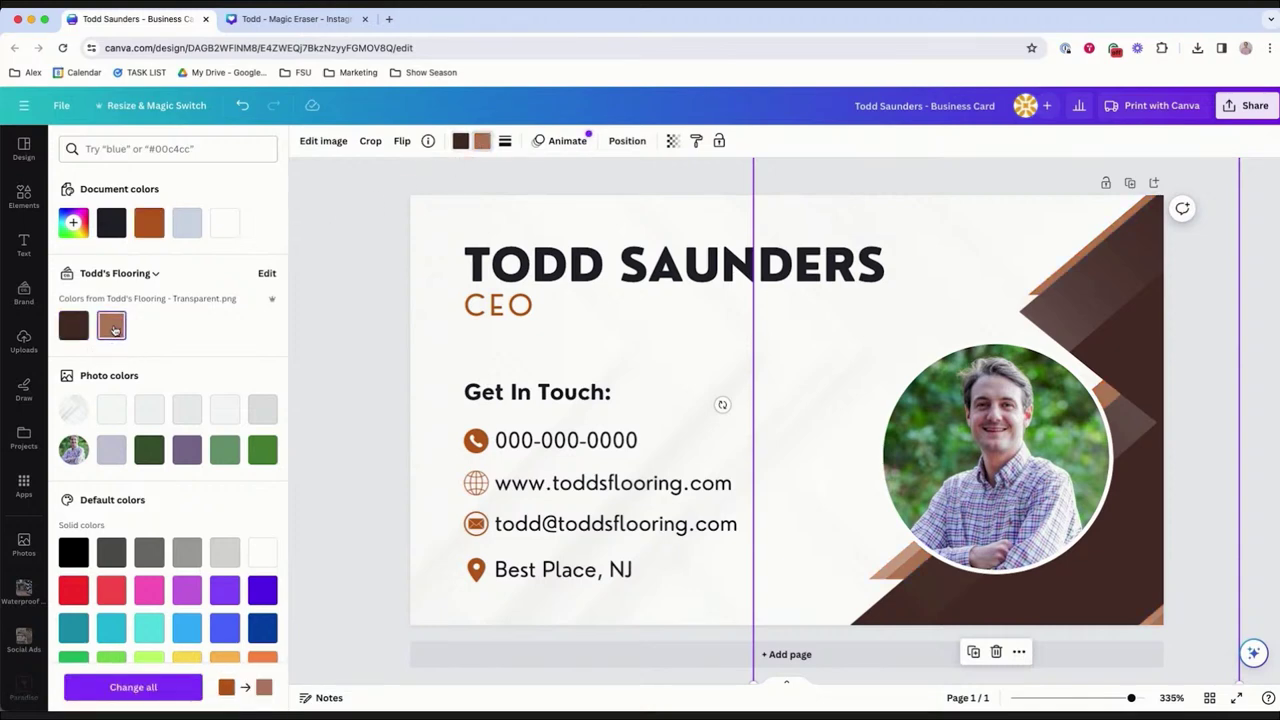
{"action": "left_click", "coordinate": [358, 348]}
Make the name heading and Get In Touch: dark brand brown, and the CEO title light brown.
{"action": "left_click", "coordinate": [527, 278]}
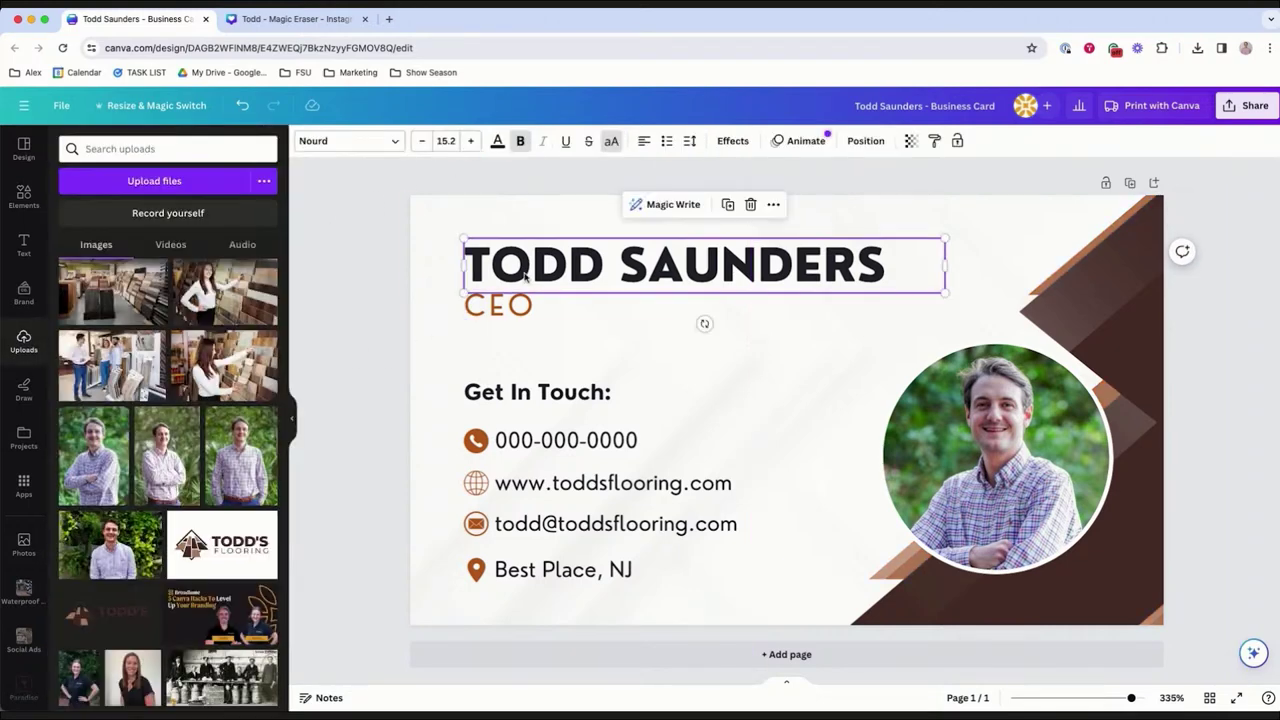
{"action": "left_click", "coordinate": [497, 142]}
{"action": "left_click", "coordinate": [73, 325]}
{"action": "left_click", "coordinate": [504, 306]}
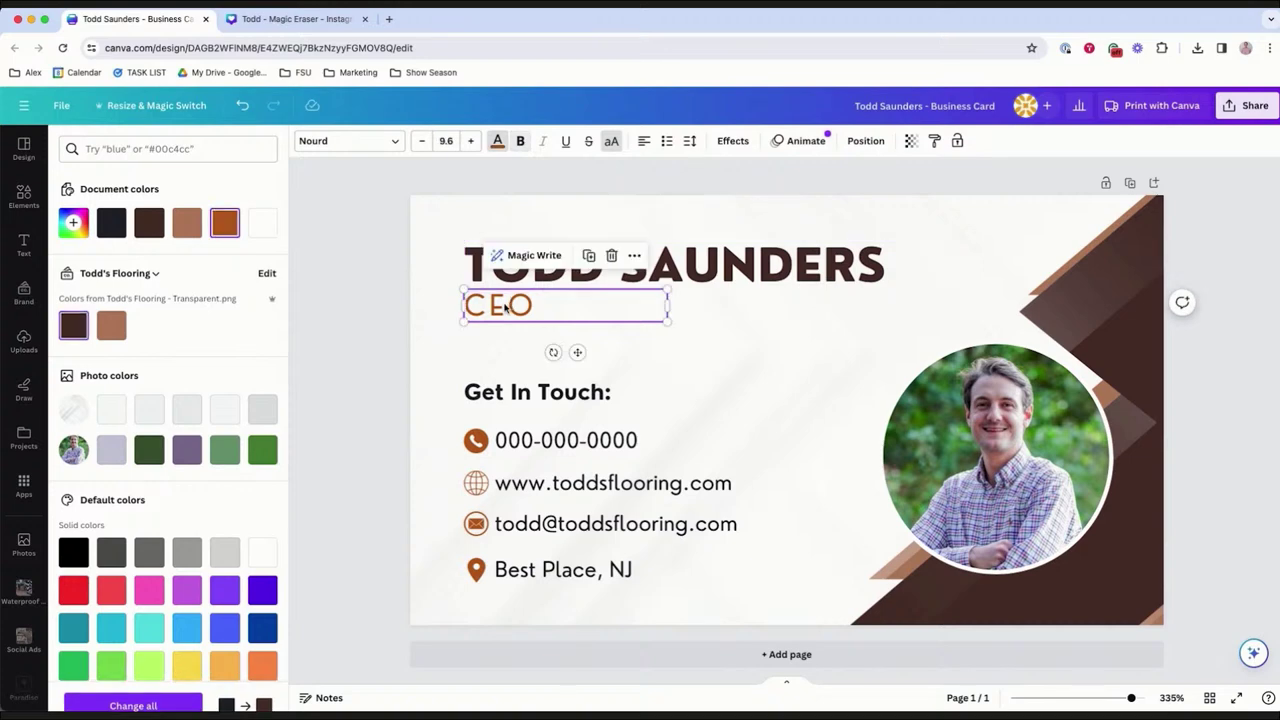
{"action": "left_click", "coordinate": [111, 325]}
{"action": "left_click", "coordinate": [491, 390]}
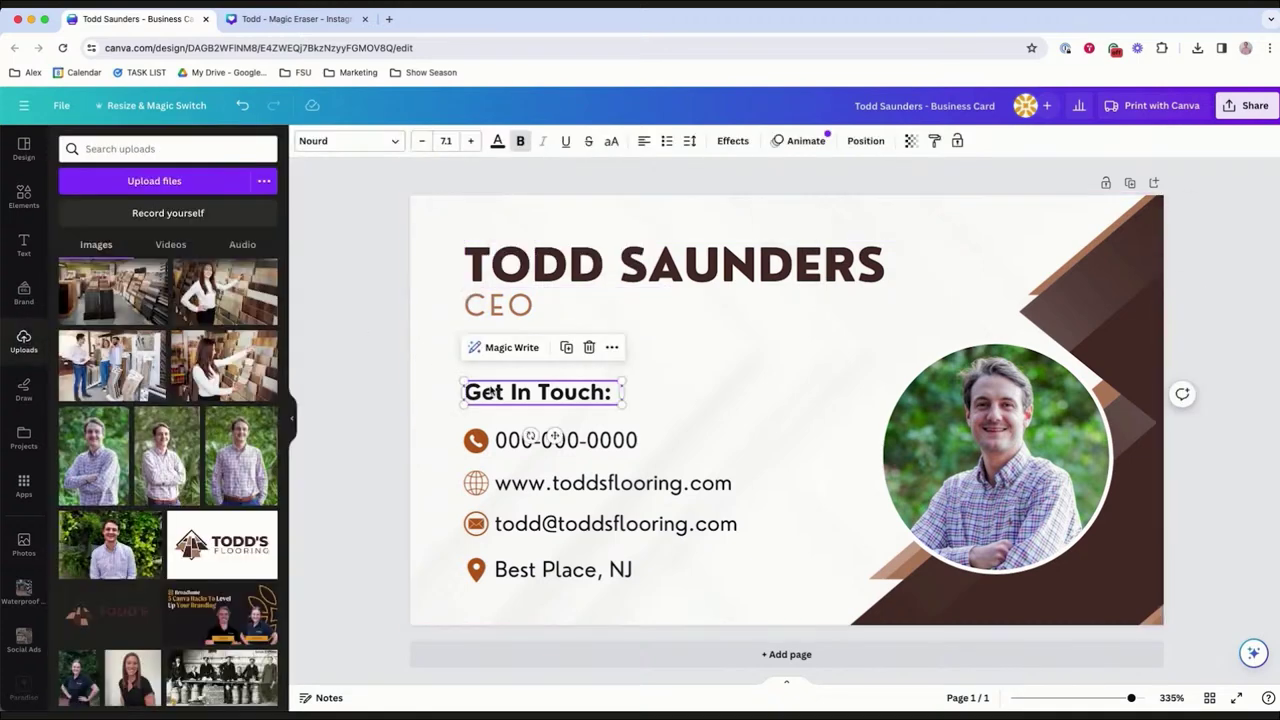
{"action": "left_click", "coordinate": [496, 141]}
{"action": "left_click", "coordinate": [72, 328]}
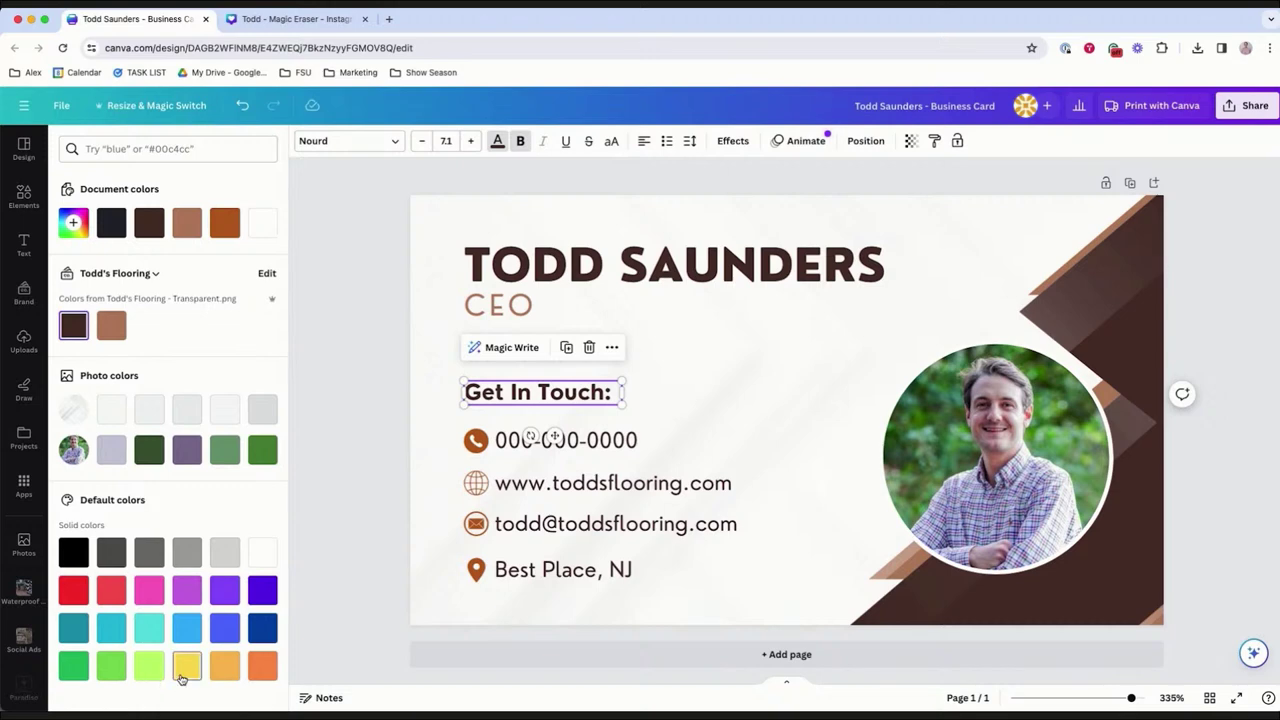
Turn the phone icon and all matching orange icons light brand brown.
{"action": "left_click", "coordinate": [475, 441]}
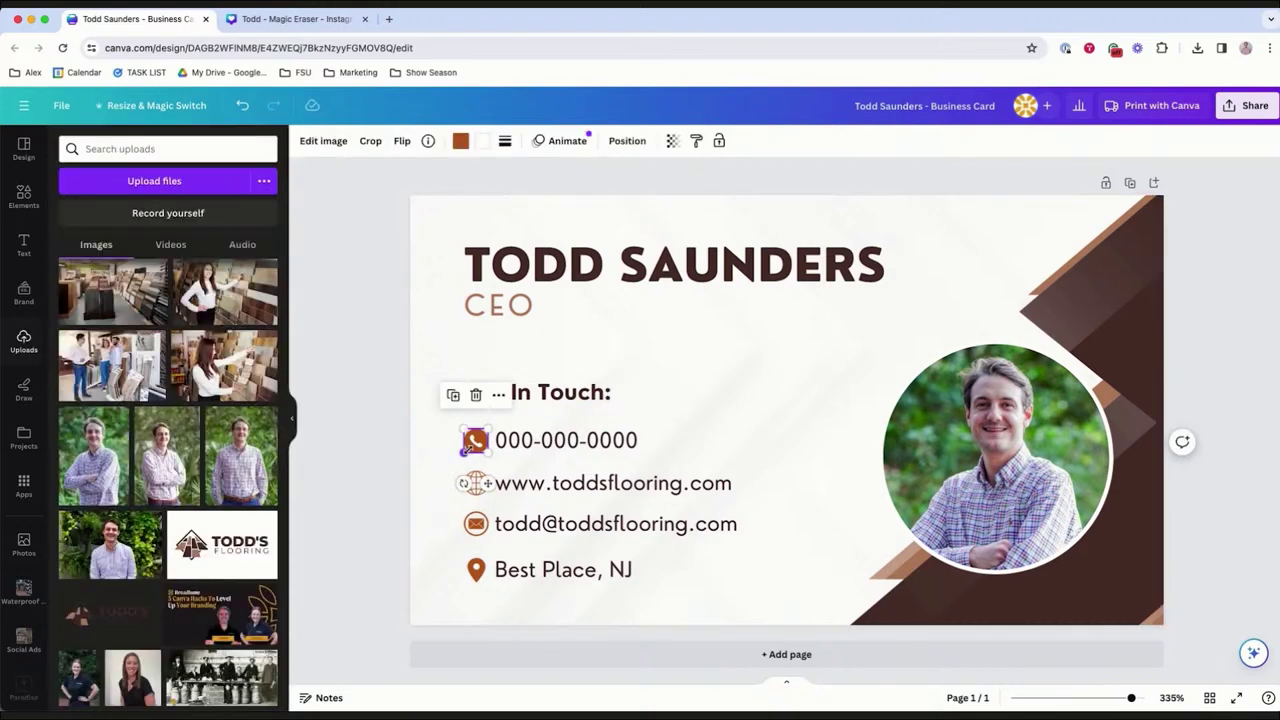
{"action": "left_click", "coordinate": [460, 140]}
{"action": "left_click", "coordinate": [111, 325]}
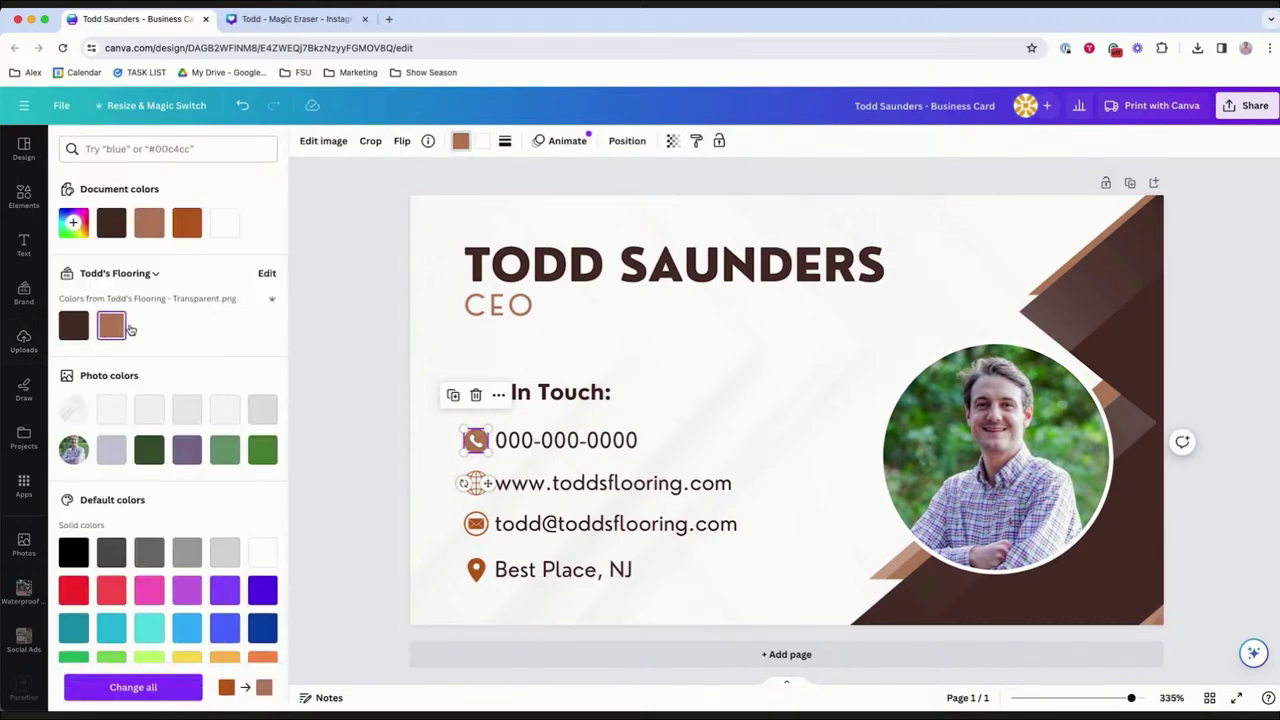
{"action": "left_click", "coordinate": [157, 686]}
{"action": "double_click", "coordinate": [431, 603]}
{"action": "left_click", "coordinate": [347, 549]}
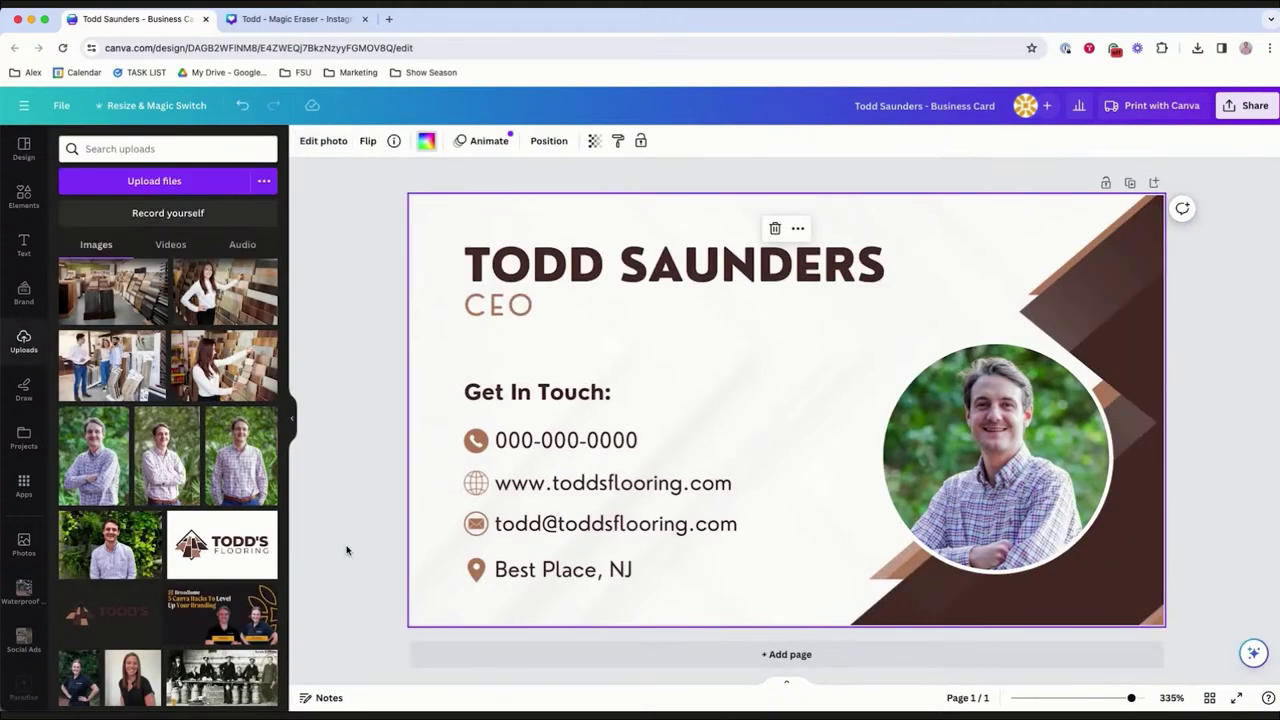
{"action": "left_click", "coordinate": [1234, 382]}
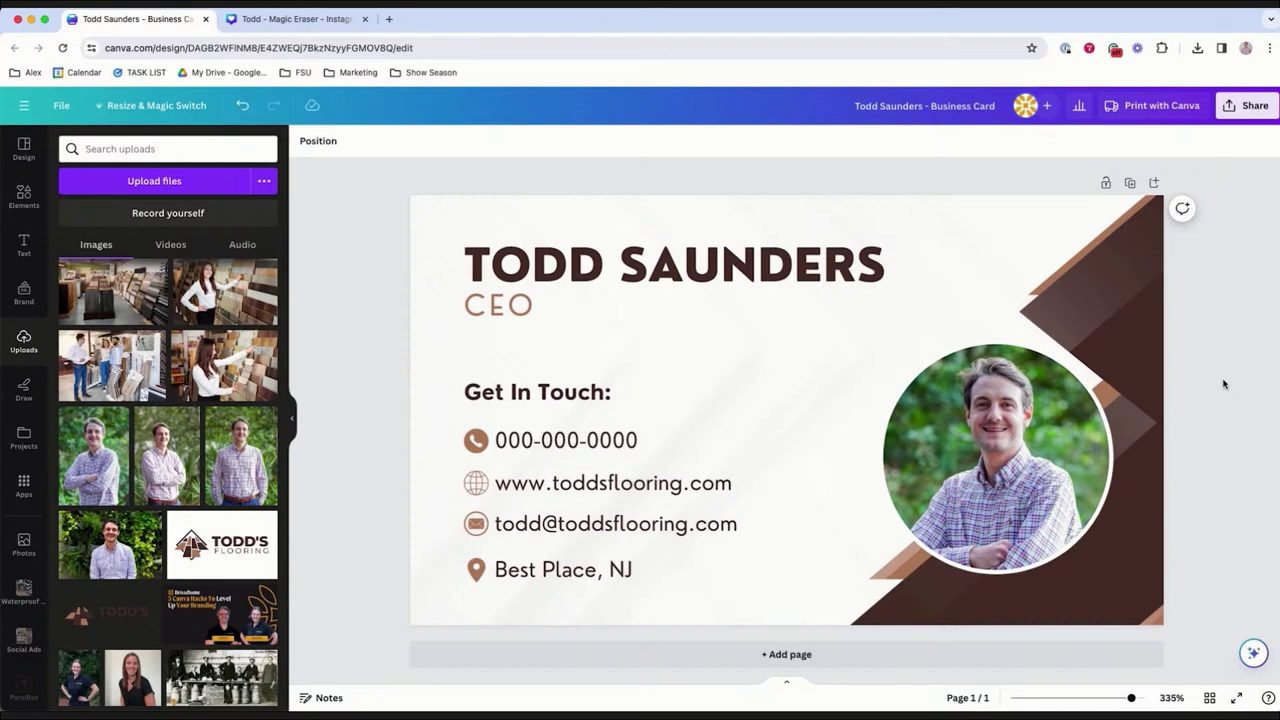
{"action": "key", "text": "ctrl+Tab"}
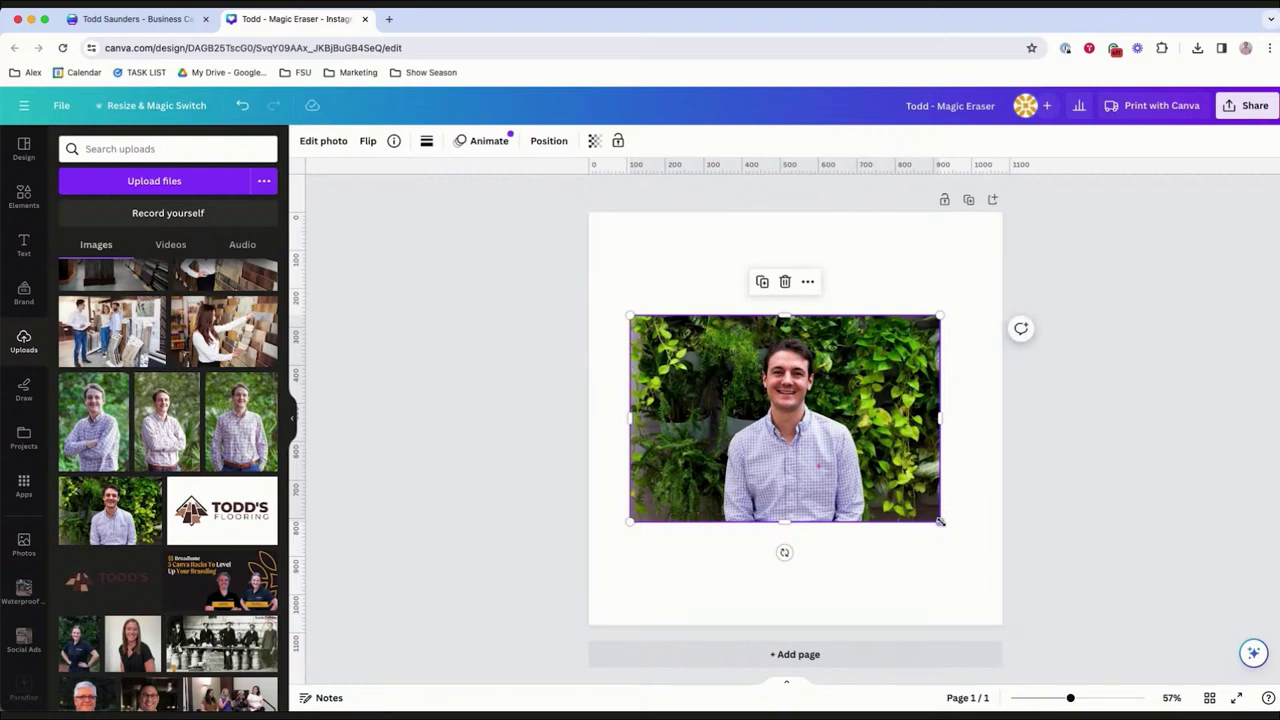
Enlarge the CEO's photo, remove its leafy background with BG Remover, and scale the cut-out up further.
{"action": "left_click_drag", "start_coordinate": [941, 523], "coordinate": [953, 531]}
{"action": "left_click", "coordinate": [305, 141]}
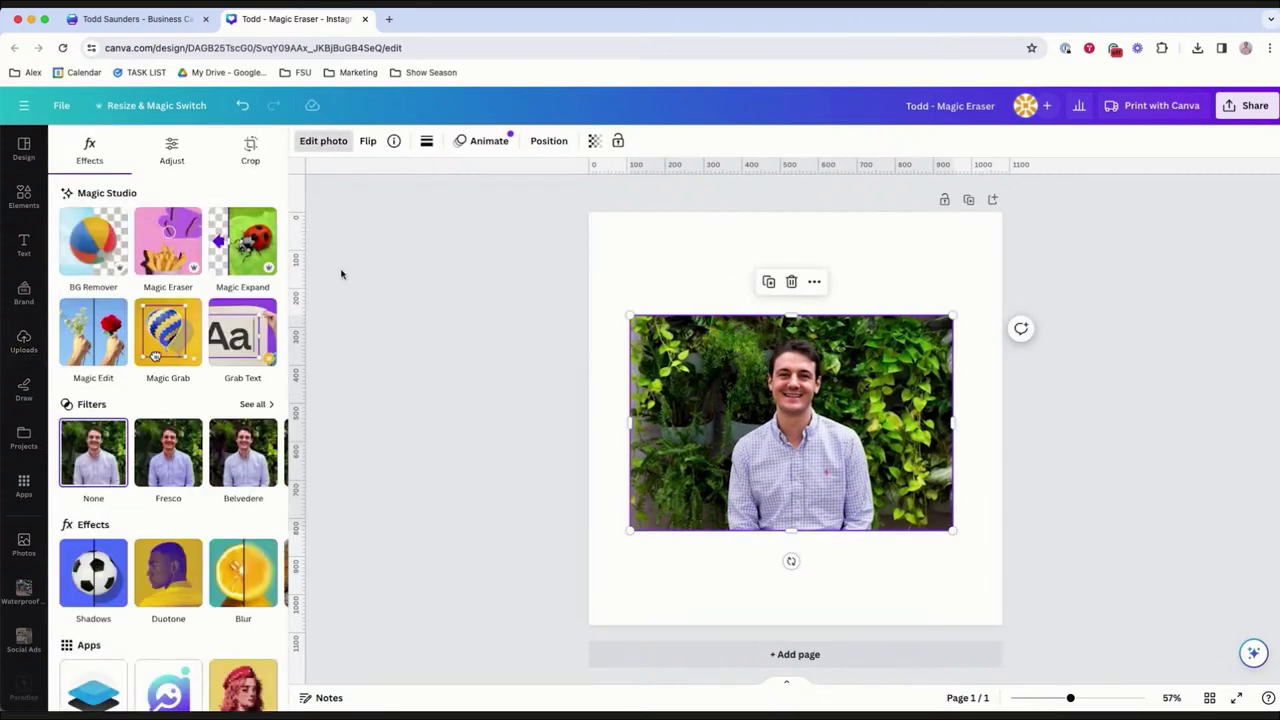
{"action": "left_click", "coordinate": [92, 262]}
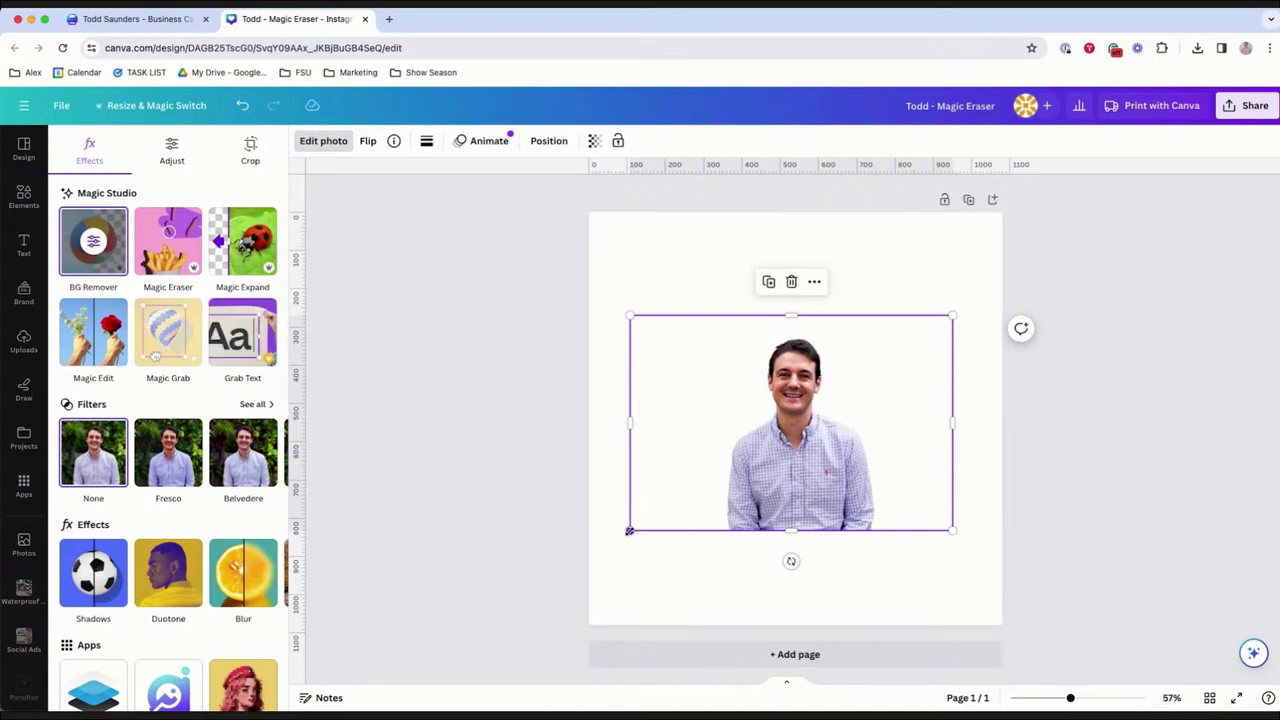
{"action": "left_click_drag", "start_coordinate": [629, 531], "coordinate": [590, 558]}
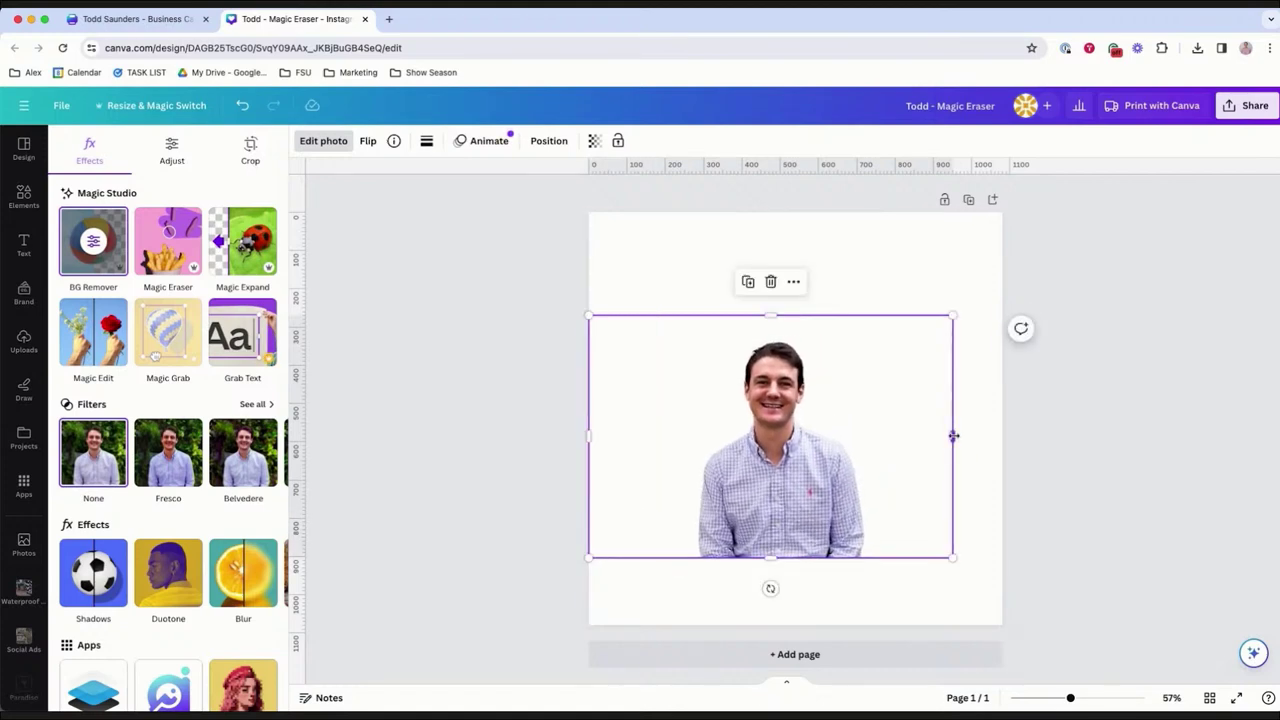
{"action": "left_click_drag", "start_coordinate": [951, 316], "coordinate": [1001, 282]}
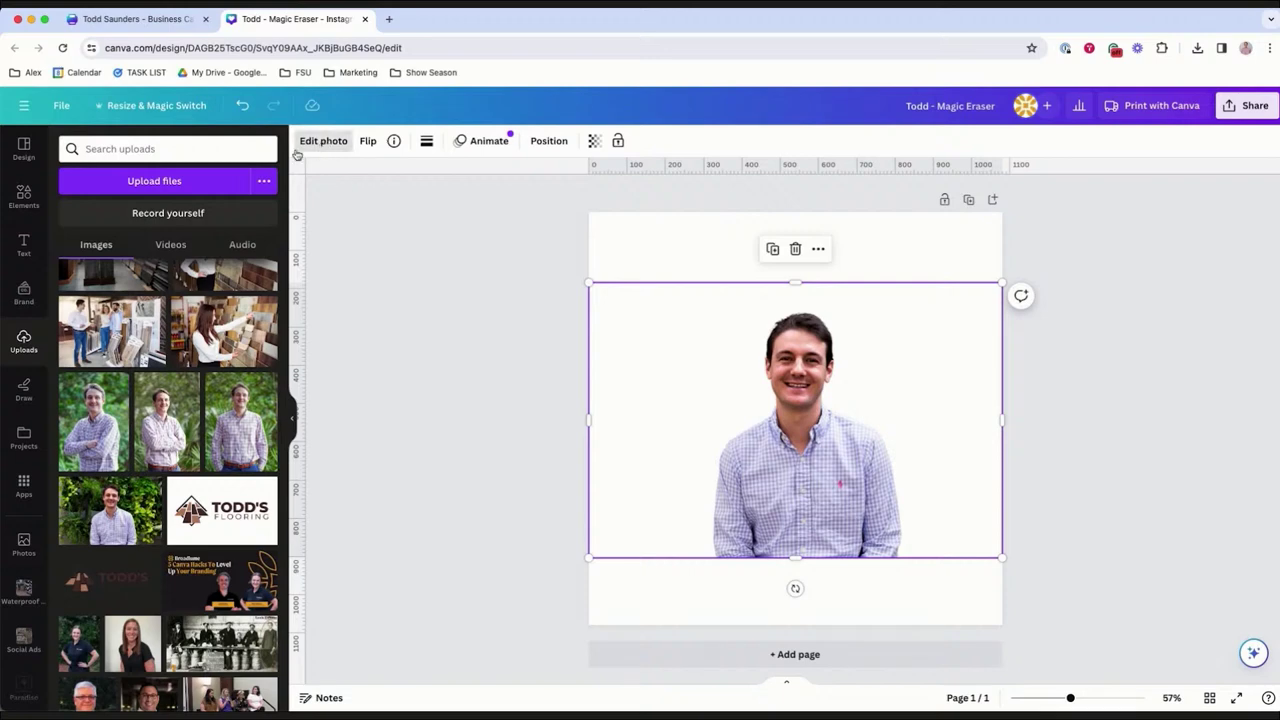
{"action": "left_click", "coordinate": [323, 141]}
Erase the shirt and shoulders with Magic Eraser at brush size 89, then zoom in on the neckline.
{"action": "left_click", "coordinate": [184, 235]}
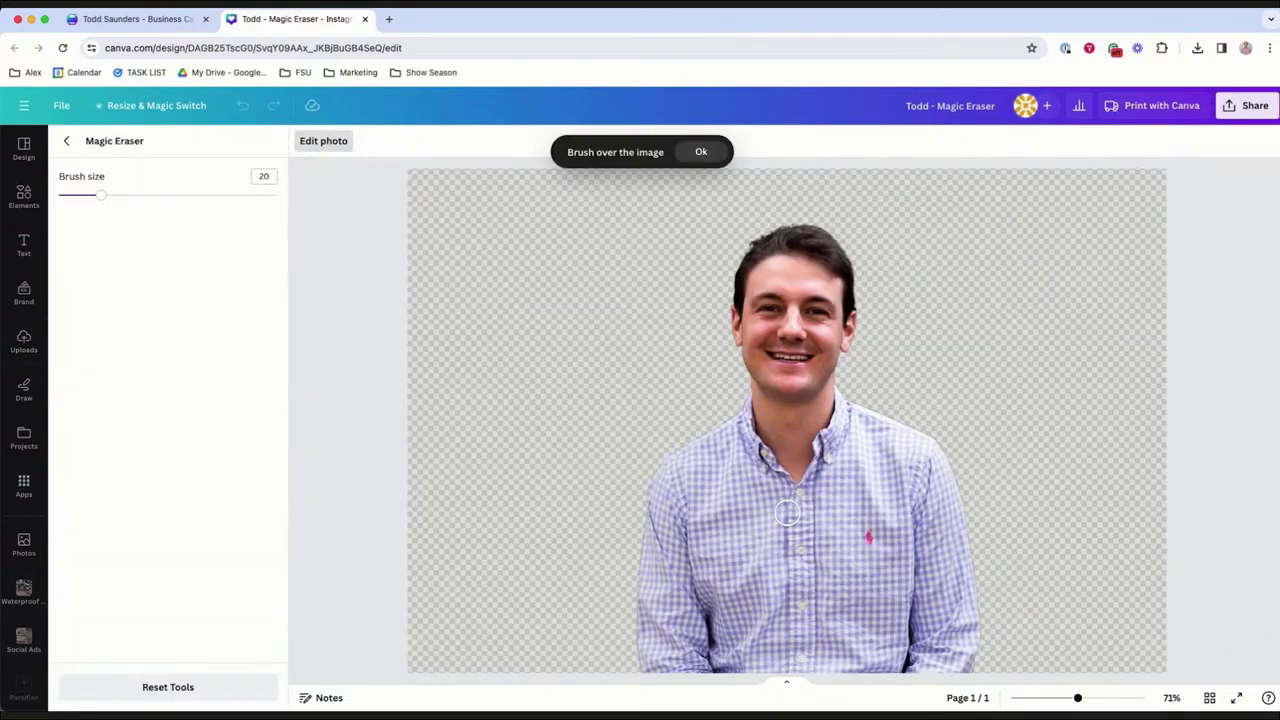
{"action": "left_click", "coordinate": [254, 196]}
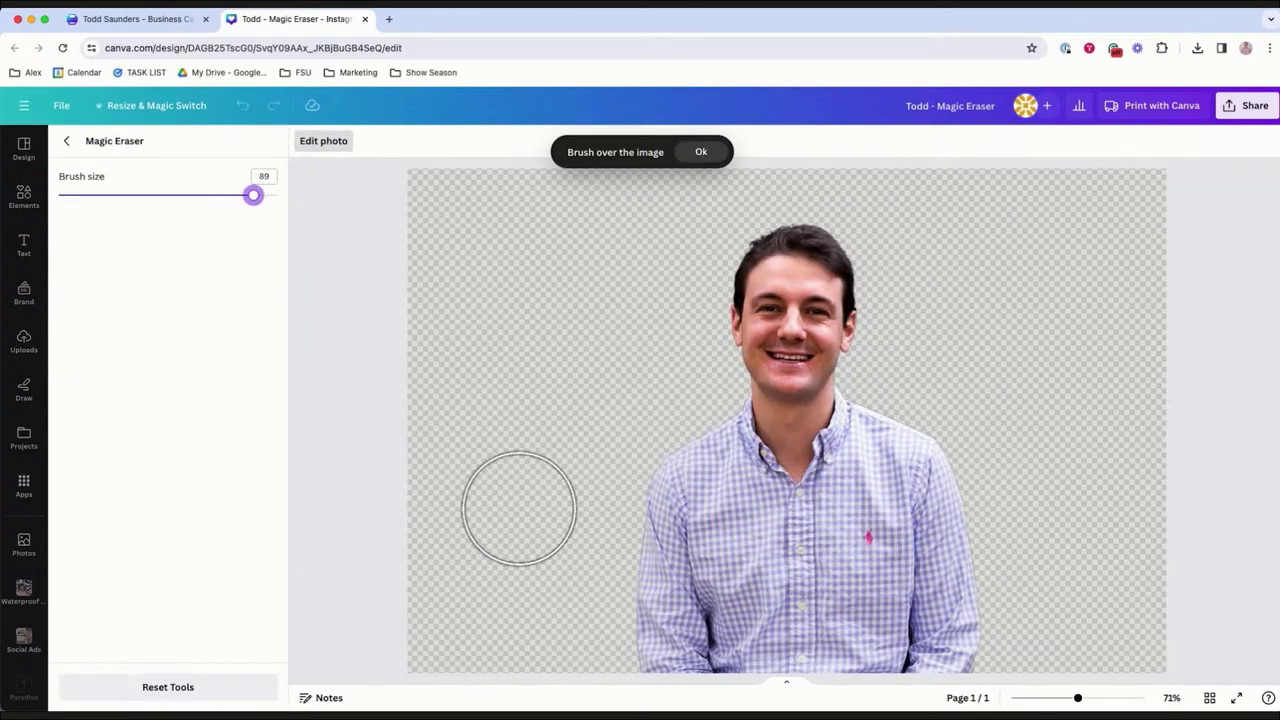
{"action": "mouse_move", "coordinate": [690, 520]}
{"action": "left_mouse_down"}
{"action": "mouse_move", "coordinate": [673, 475]}
{"action": "mouse_move", "coordinate": [719, 452]}
{"action": "mouse_move", "coordinate": [771, 480]}
{"action": "mouse_move", "coordinate": [868, 477]}
{"action": "mouse_move", "coordinate": [885, 448]}
{"action": "mouse_move", "coordinate": [758, 470]}
{"action": "mouse_move", "coordinate": [697, 510]}
{"action": "mouse_move", "coordinate": [622, 640]}
{"action": "mouse_move", "coordinate": [637, 673]}
{"action": "mouse_move", "coordinate": [973, 625]}
{"action": "mouse_move", "coordinate": [996, 602]}
{"action": "mouse_move", "coordinate": [801, 617]}
{"action": "mouse_move", "coordinate": [697, 599]}
{"action": "mouse_move", "coordinate": [706, 585]}
{"action": "mouse_move", "coordinate": [925, 540]}
{"action": "mouse_move", "coordinate": [940, 485]}
{"action": "left_mouse_up"}
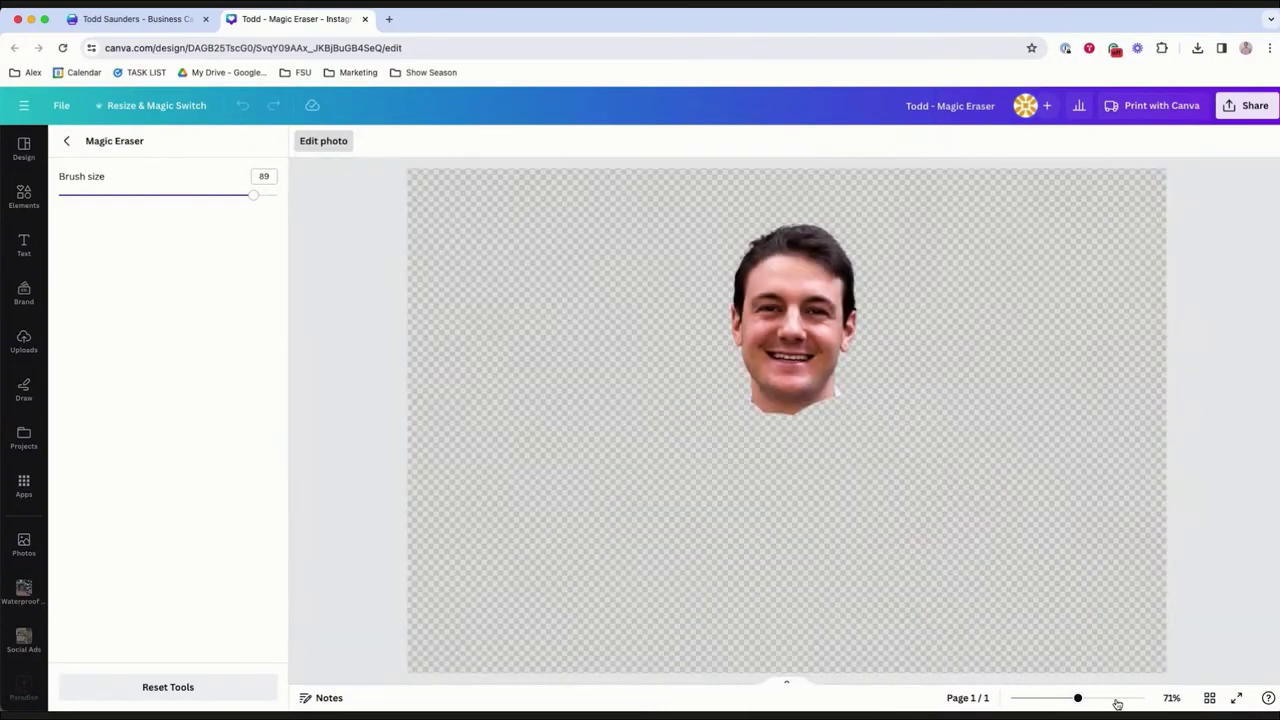
{"action": "left_click", "coordinate": [1116, 700]}
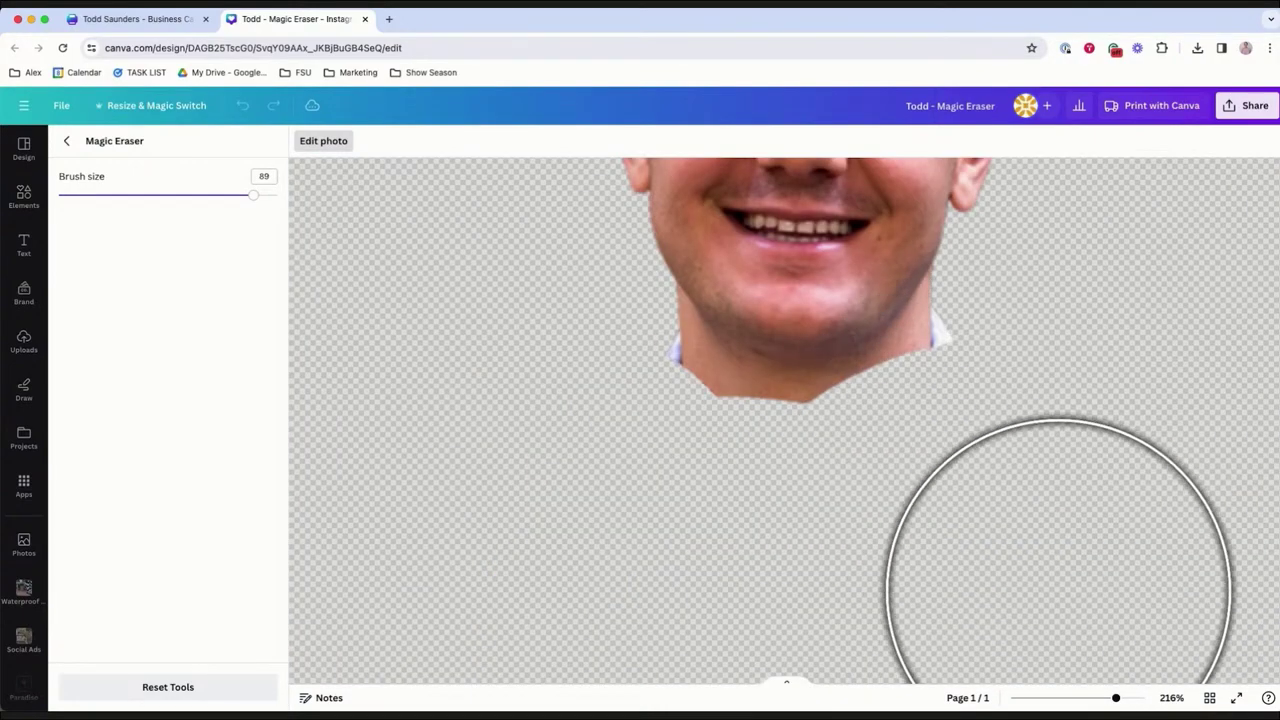
{"action": "scroll", "coordinate": [1057, 457], "scroll_direction": "up", "scroll_amount": 3}
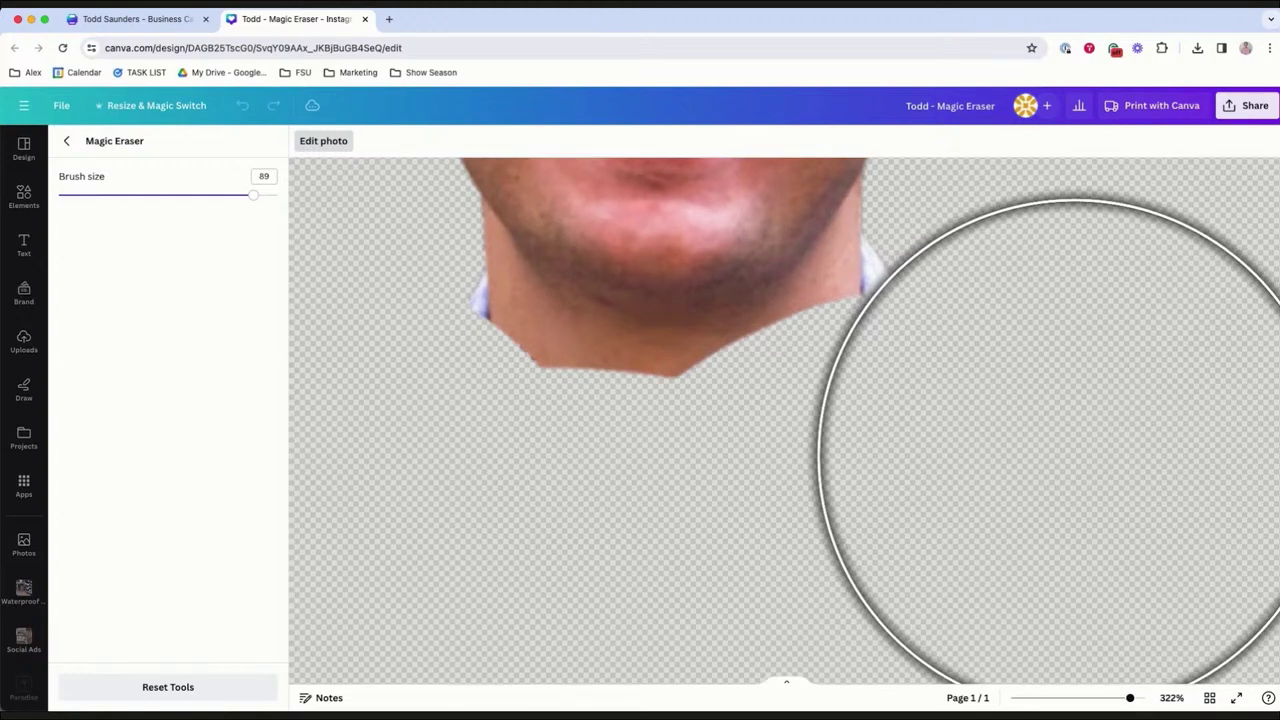
Erase leftover bits beside the chin at brush size 40, then the neck edge at size 26.
{"action": "left_click", "coordinate": [145, 195]}
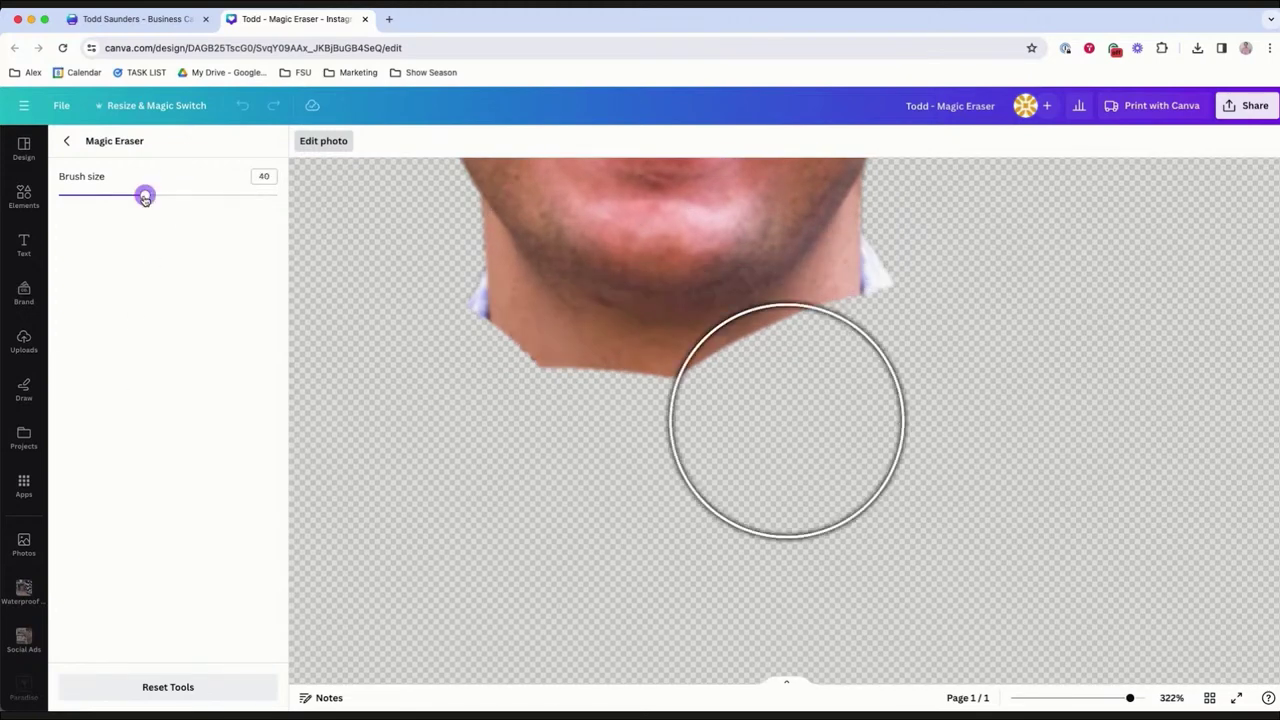
{"action": "mouse_move", "coordinate": [466, 394]}
{"action": "left_mouse_down"}
{"action": "mouse_move", "coordinate": [438, 389]}
{"action": "mouse_move", "coordinate": [631, 443]}
{"action": "mouse_move", "coordinate": [746, 450]}
{"action": "left_mouse_up"}
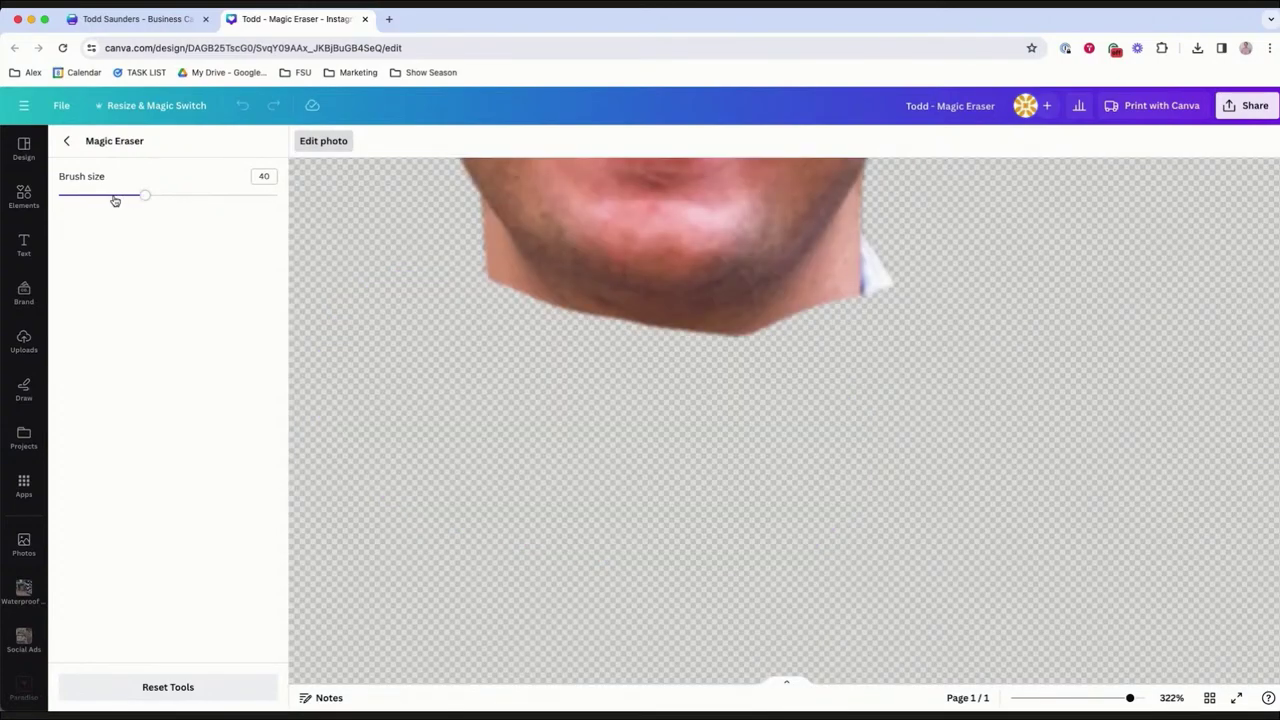
{"action": "left_click", "coordinate": [114, 196]}
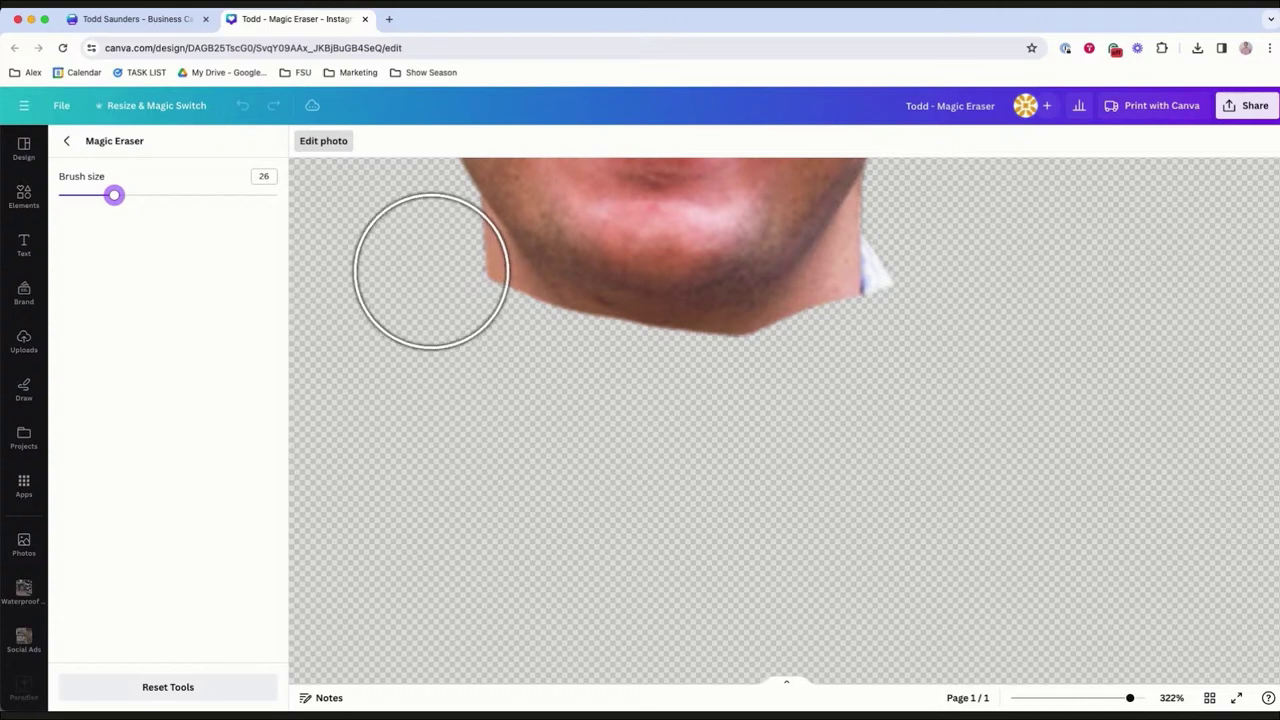
{"action": "left_click", "coordinate": [429, 260]}
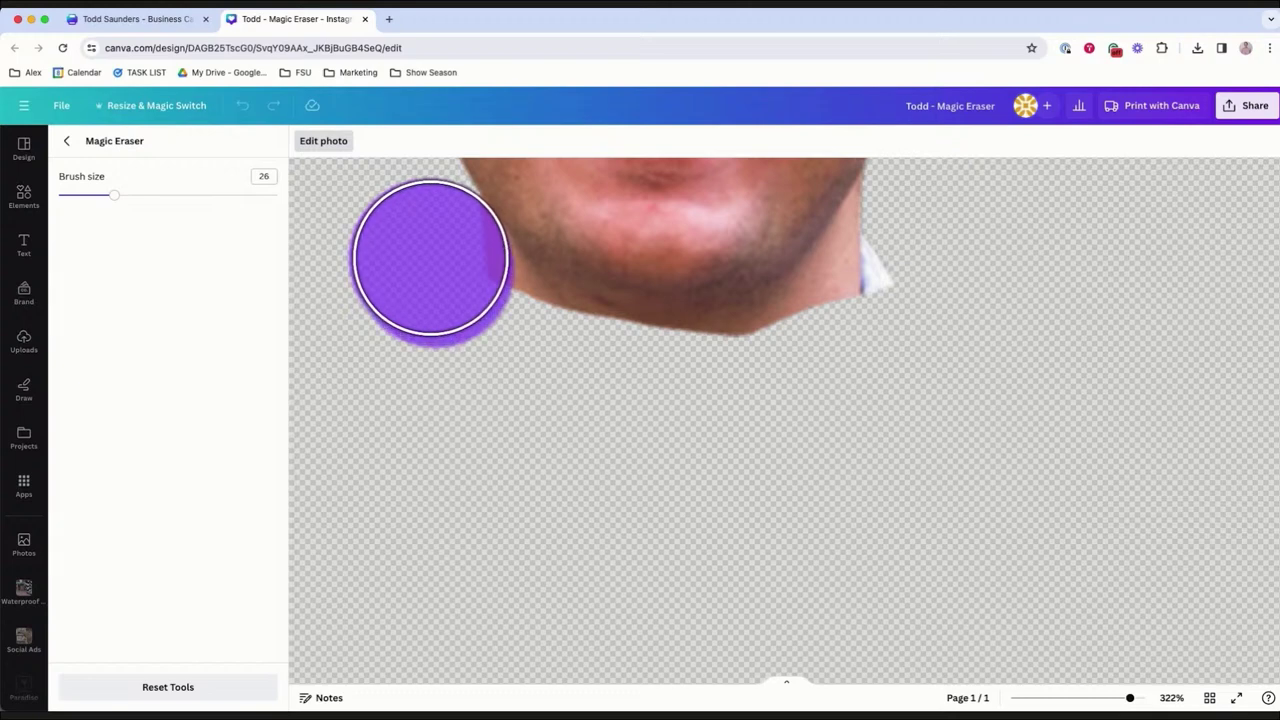
{"action": "mouse_move", "coordinate": [435, 263]}
{"action": "left_mouse_down"}
{"action": "mouse_move", "coordinate": [545, 369]}
{"action": "mouse_move", "coordinate": [627, 396]}
{"action": "left_mouse_up"}
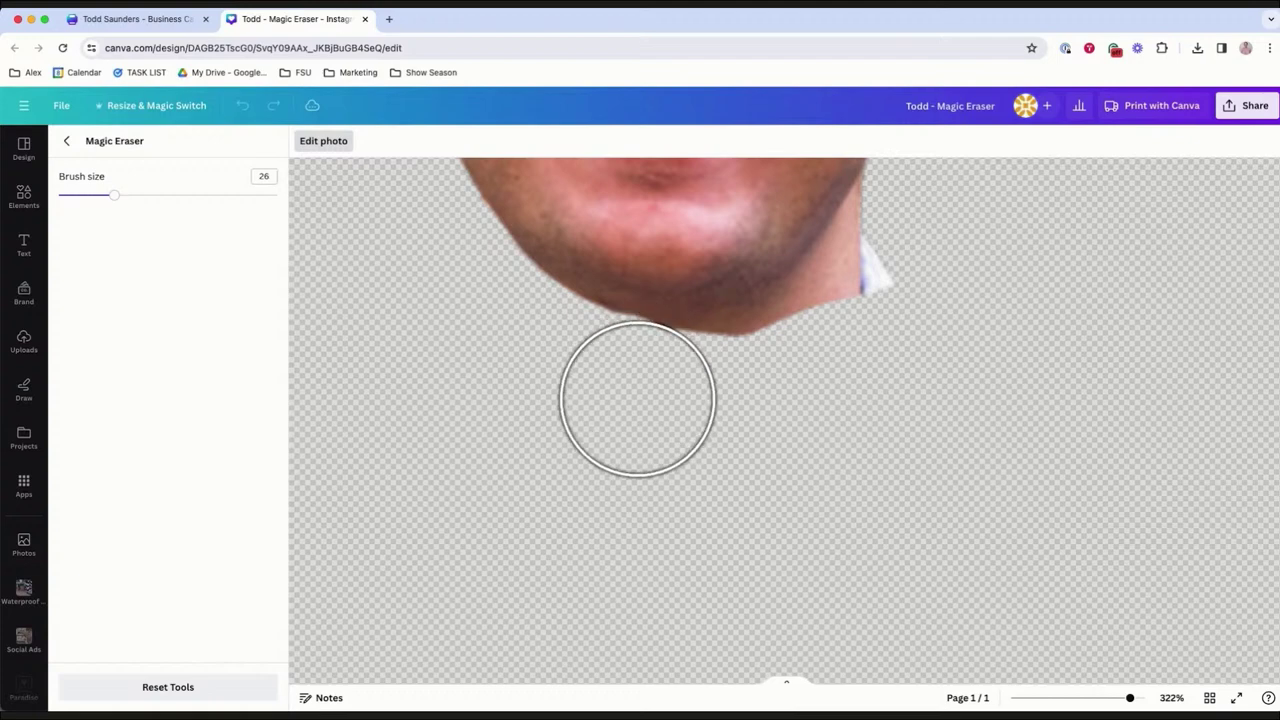
Brush away the remaining neck and collar below and right of the chin, then finish Magic Eraser.
{"action": "left_click", "coordinate": [630, 395]}
{"action": "mouse_move", "coordinate": [630, 395]}
{"action": "left_mouse_down"}
{"action": "mouse_move", "coordinate": [741, 388]}
{"action": "mouse_move", "coordinate": [868, 311]}
{"action": "left_mouse_up"}
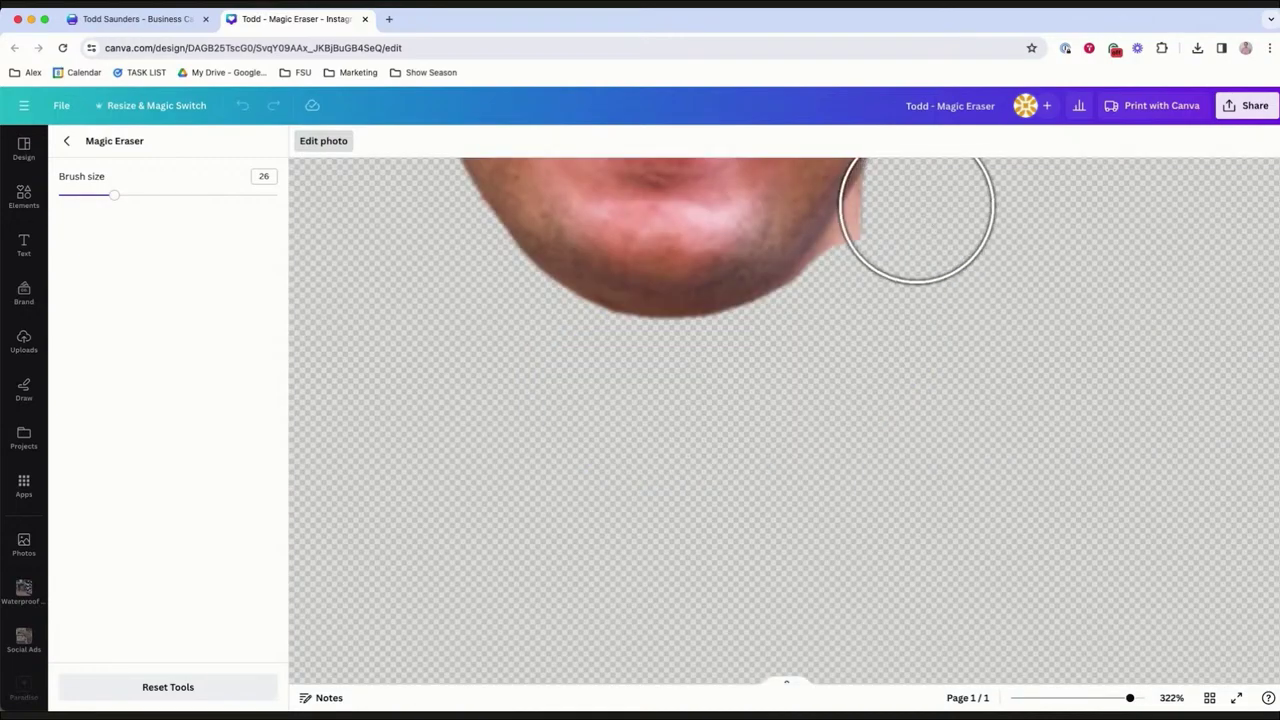
{"action": "left_click", "coordinate": [929, 228]}
{"action": "left_click_drag", "start_coordinate": [929, 228], "coordinate": [805, 366]}
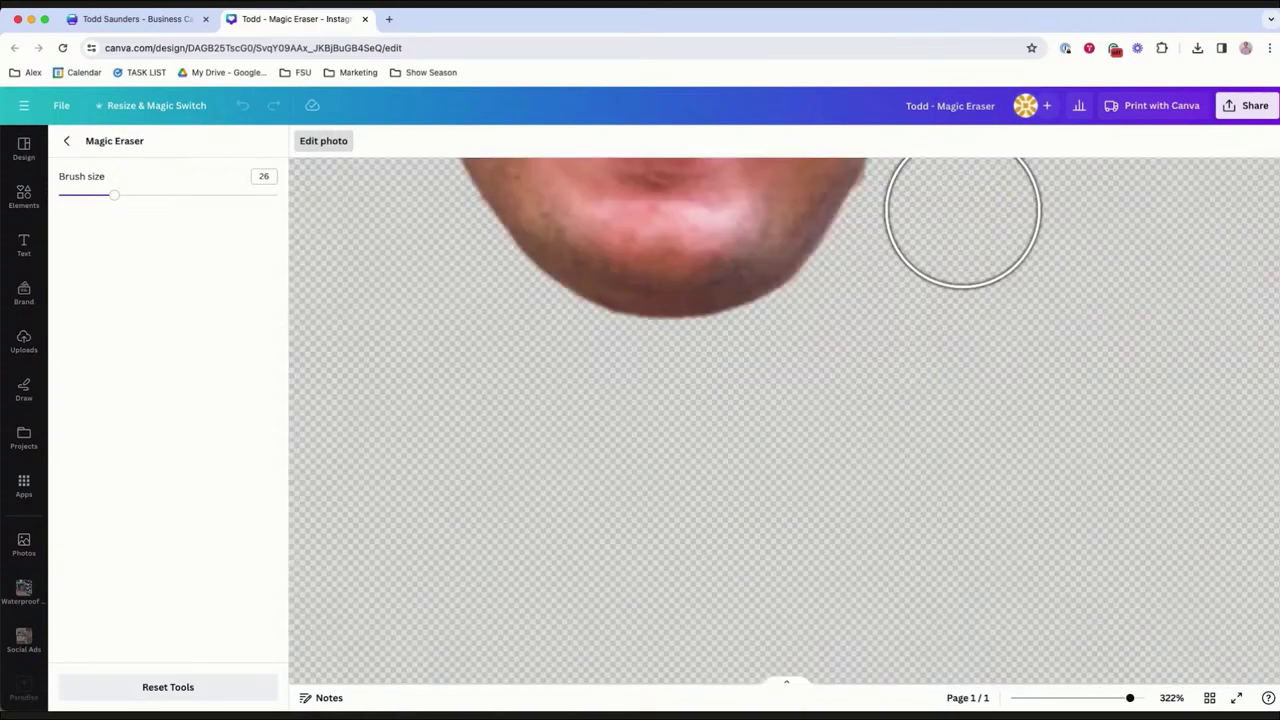
{"action": "mouse_move", "coordinate": [956, 244]}
{"action": "left_mouse_down"}
{"action": "mouse_move", "coordinate": [923, 226]}
{"action": "mouse_move", "coordinate": [986, 288]}
{"action": "left_mouse_up"}
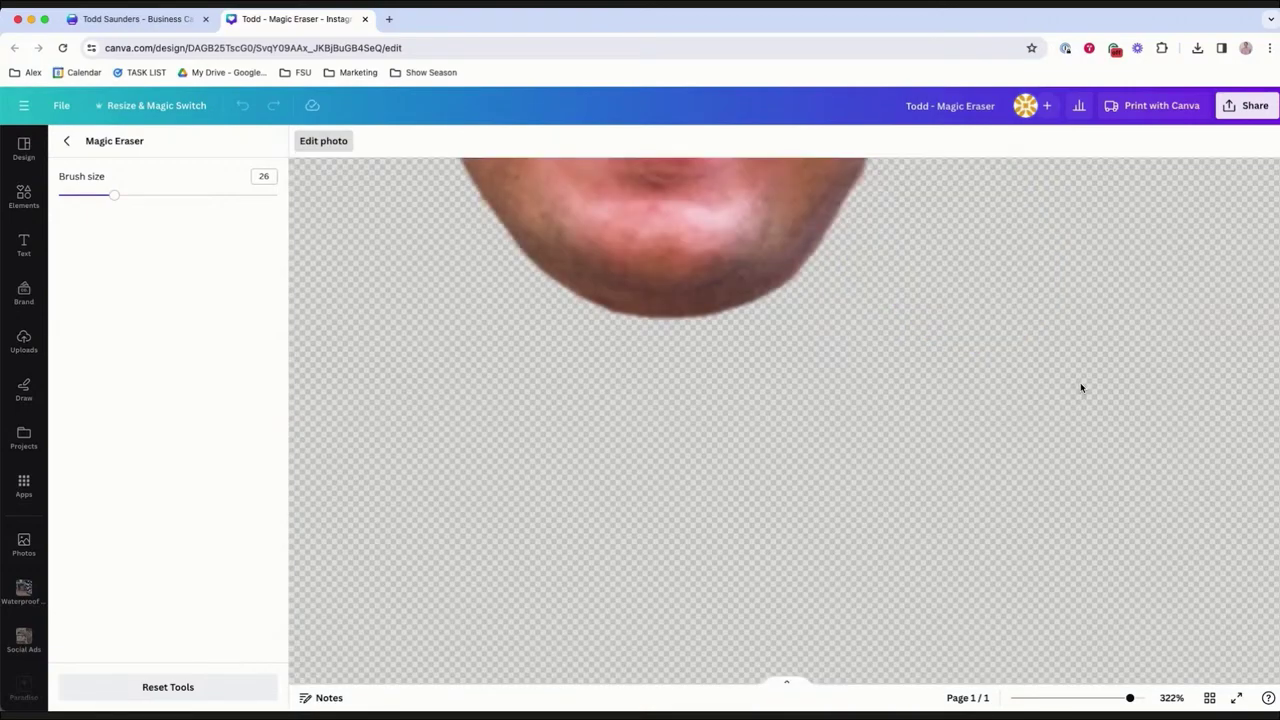
{"action": "left_click", "coordinate": [1053, 699]}
{"action": "left_click", "coordinate": [1091, 698]}
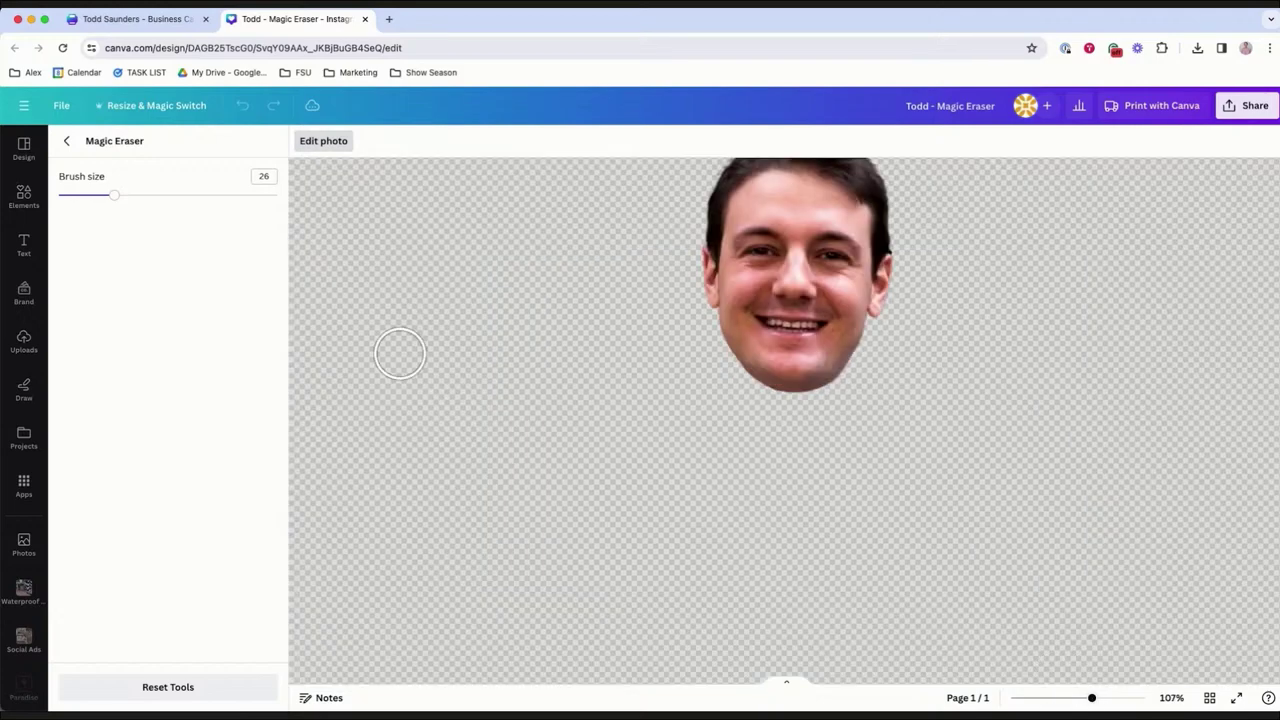
{"action": "left_click", "coordinate": [67, 144]}
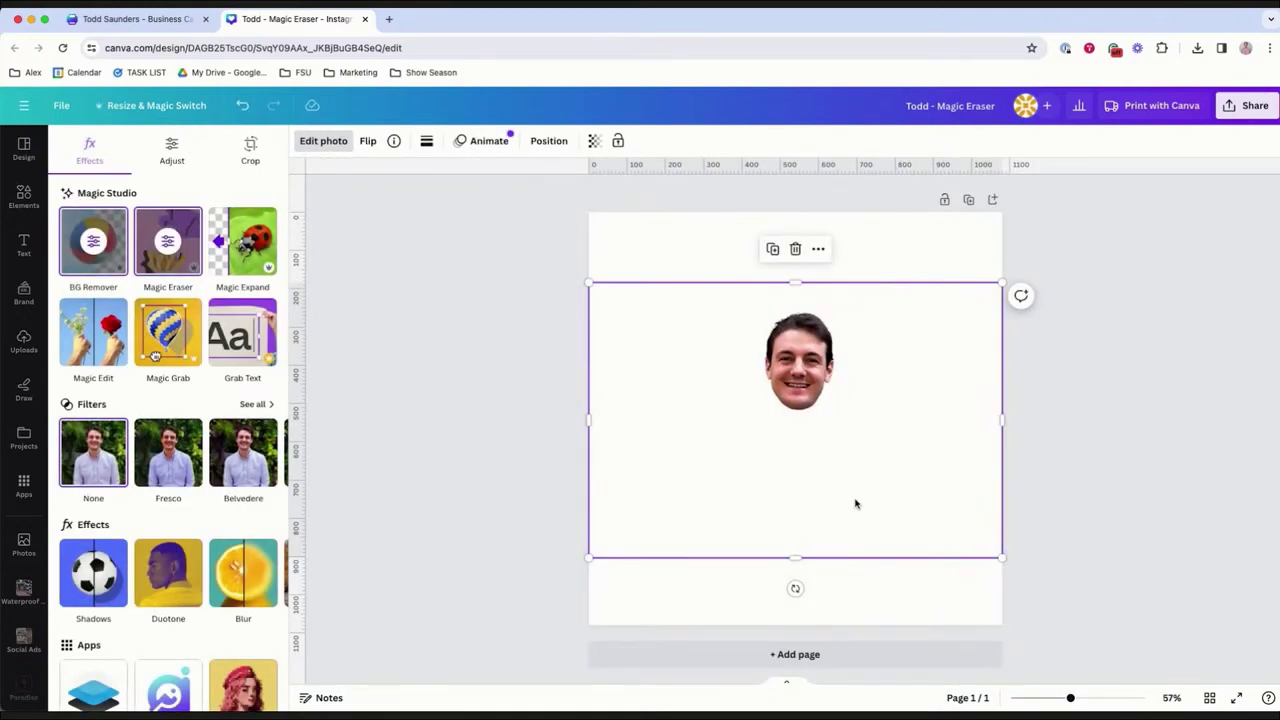
Crop the image tightly around the face, then enlarge it from its corners and centre it on the page.
{"action": "double_click", "coordinate": [869, 457]}
{"action": "left_click_drag", "start_coordinate": [590, 556], "coordinate": [749, 425]}
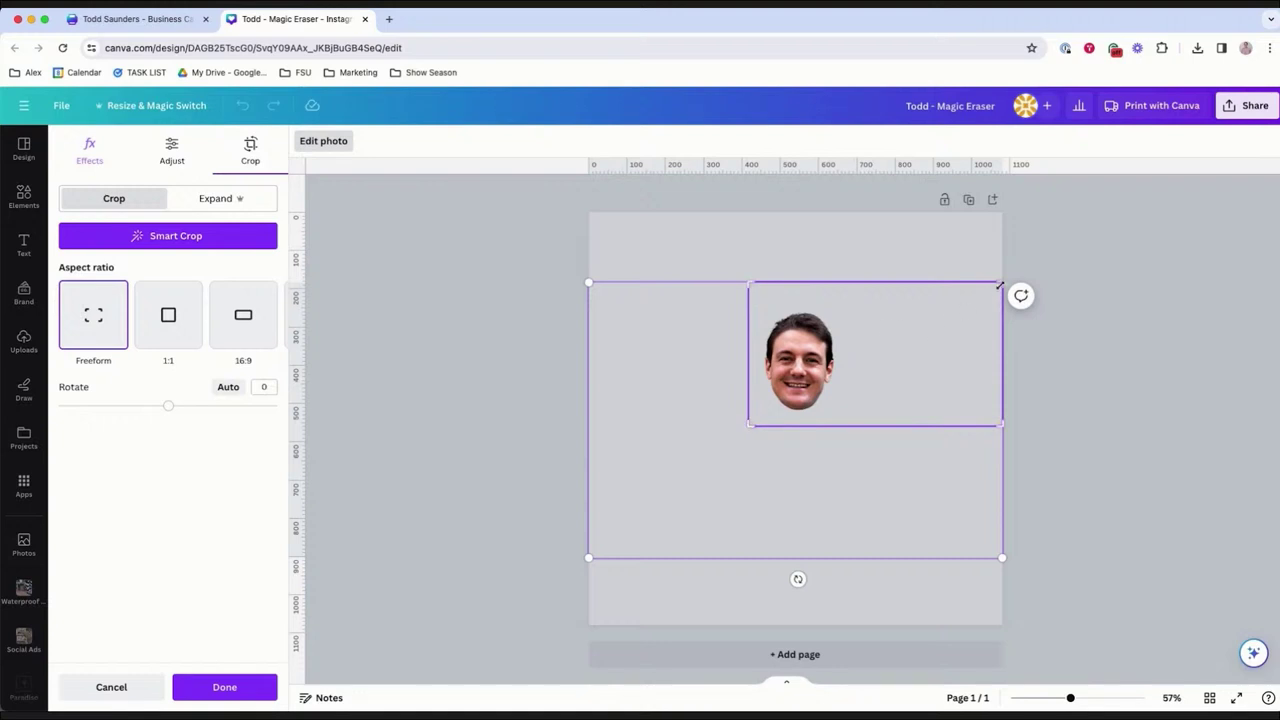
{"action": "left_click_drag", "start_coordinate": [999, 285], "coordinate": [845, 295]}
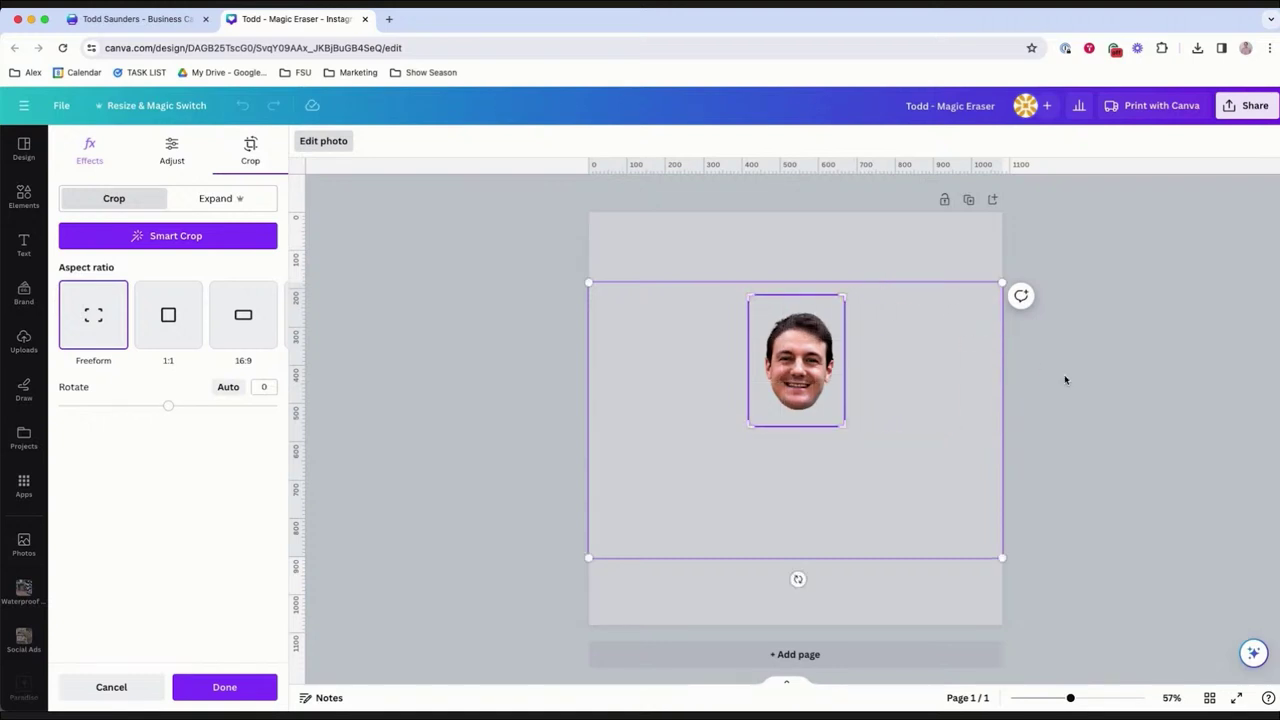
{"action": "left_click", "coordinate": [1065, 379]}
{"action": "left_click", "coordinate": [771, 410]}
{"action": "left_click_drag", "start_coordinate": [748, 426], "coordinate": [660, 600]}
{"action": "left_click_drag", "start_coordinate": [845, 295], "coordinate": [938, 262]}
{"action": "left_click_drag", "start_coordinate": [813, 361], "coordinate": [837, 391]}
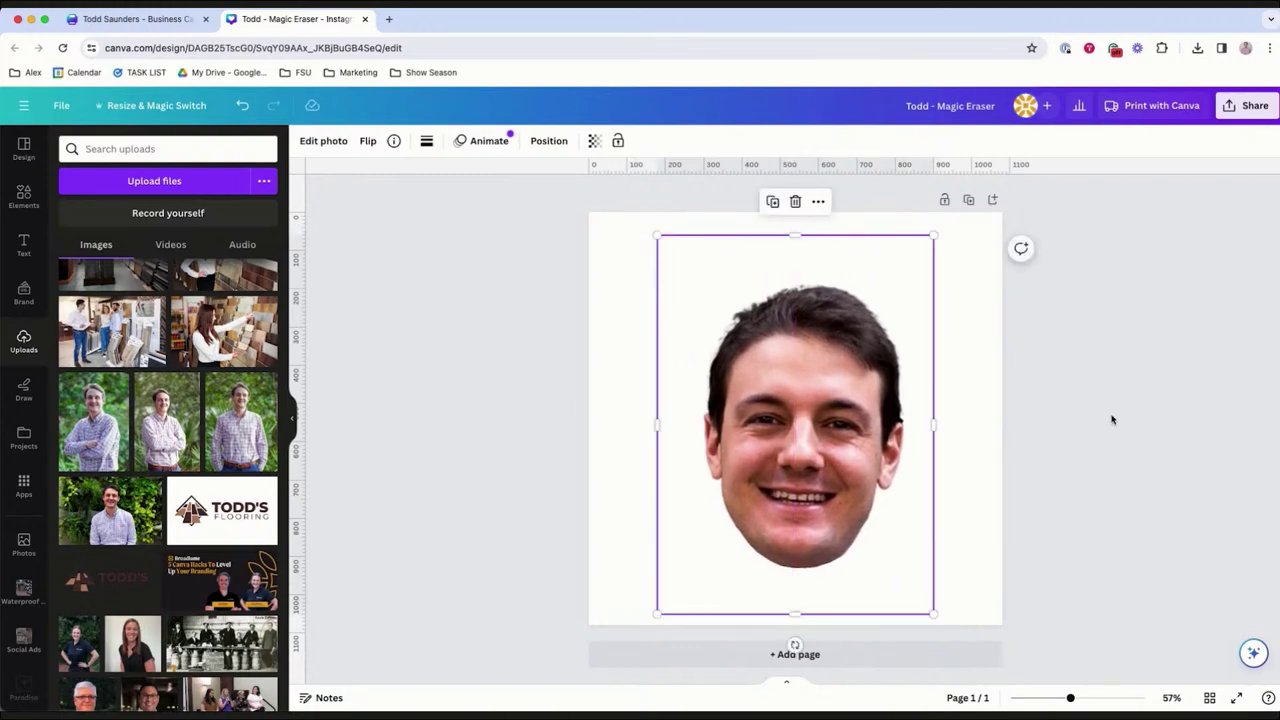
{"action": "left_click", "coordinate": [1111, 419]}
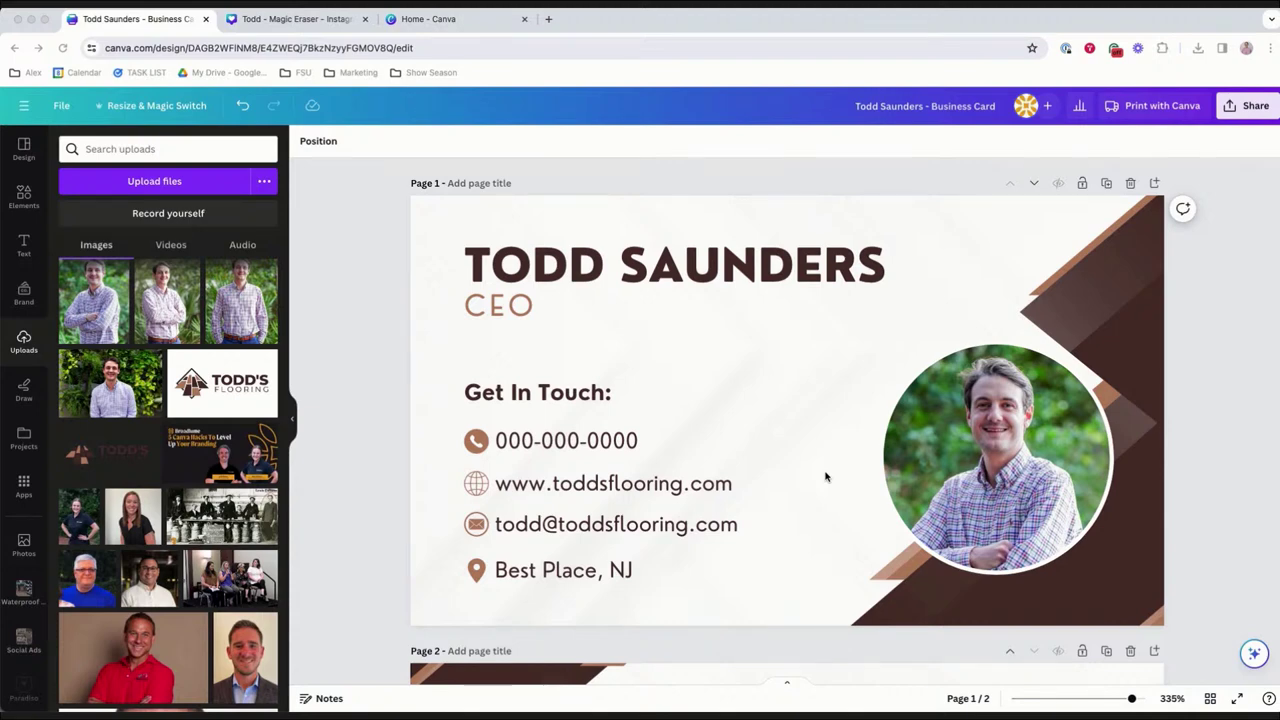
Lock the brown triangle background graphic in place on the business card.
{"action": "left_click_drag", "start_coordinate": [877, 380], "coordinate": [809, 366]}
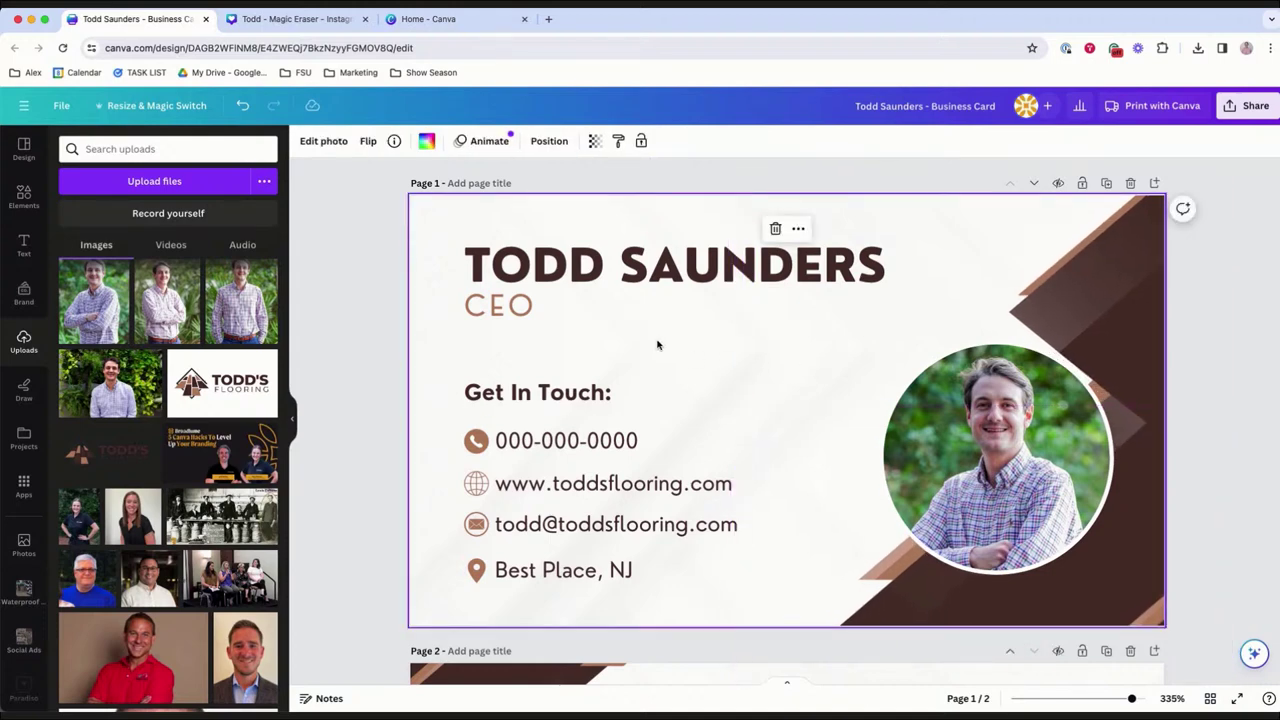
{"action": "key", "text": "ctrl+z"}
{"action": "right_click", "coordinate": [1080, 322]}
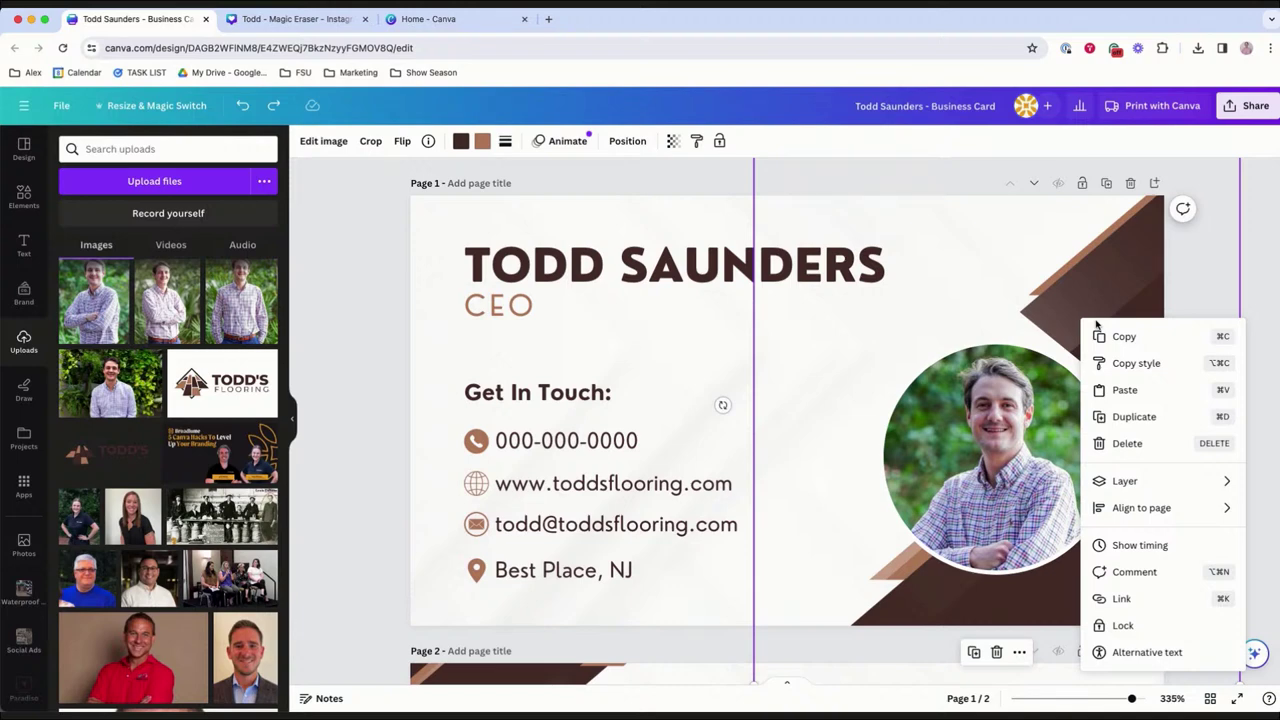
{"action": "left_click", "coordinate": [1122, 625]}
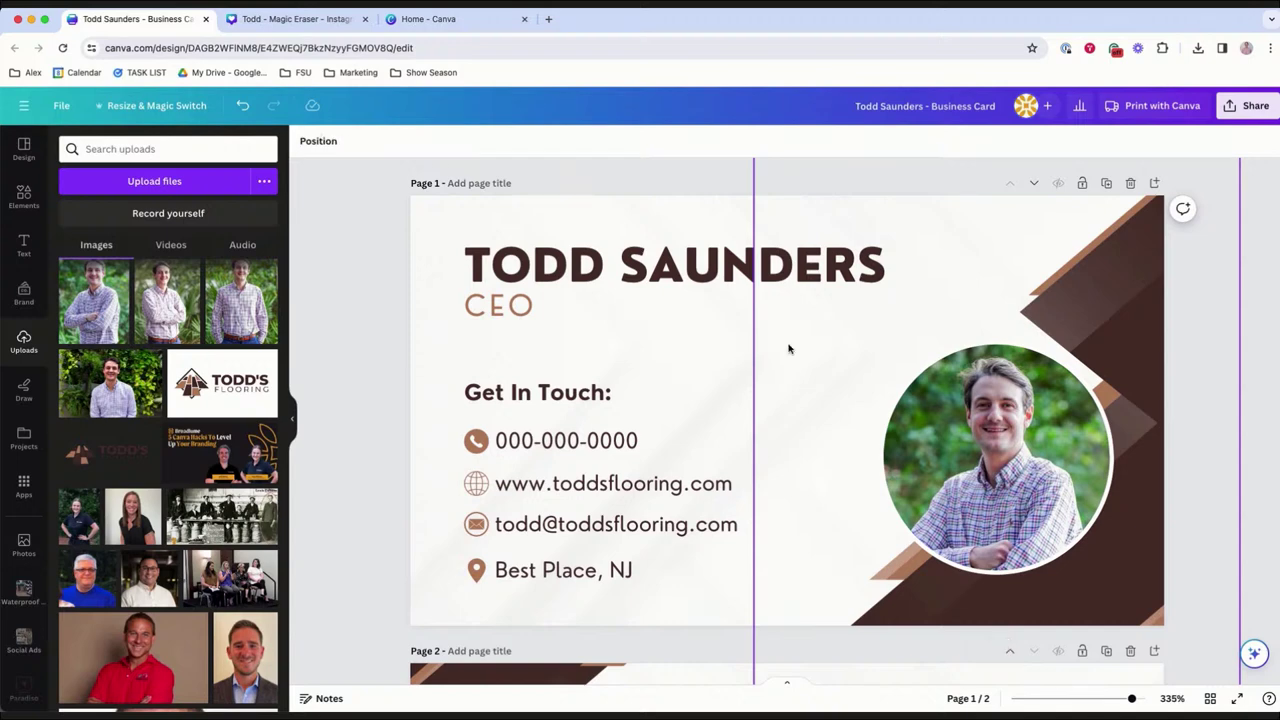
Group the Get In Touch heading and four contact lines, then raise and enlarge the group slightly.
{"action": "left_click", "coordinate": [717, 349]}
{"action": "double_click", "coordinate": [634, 466]}
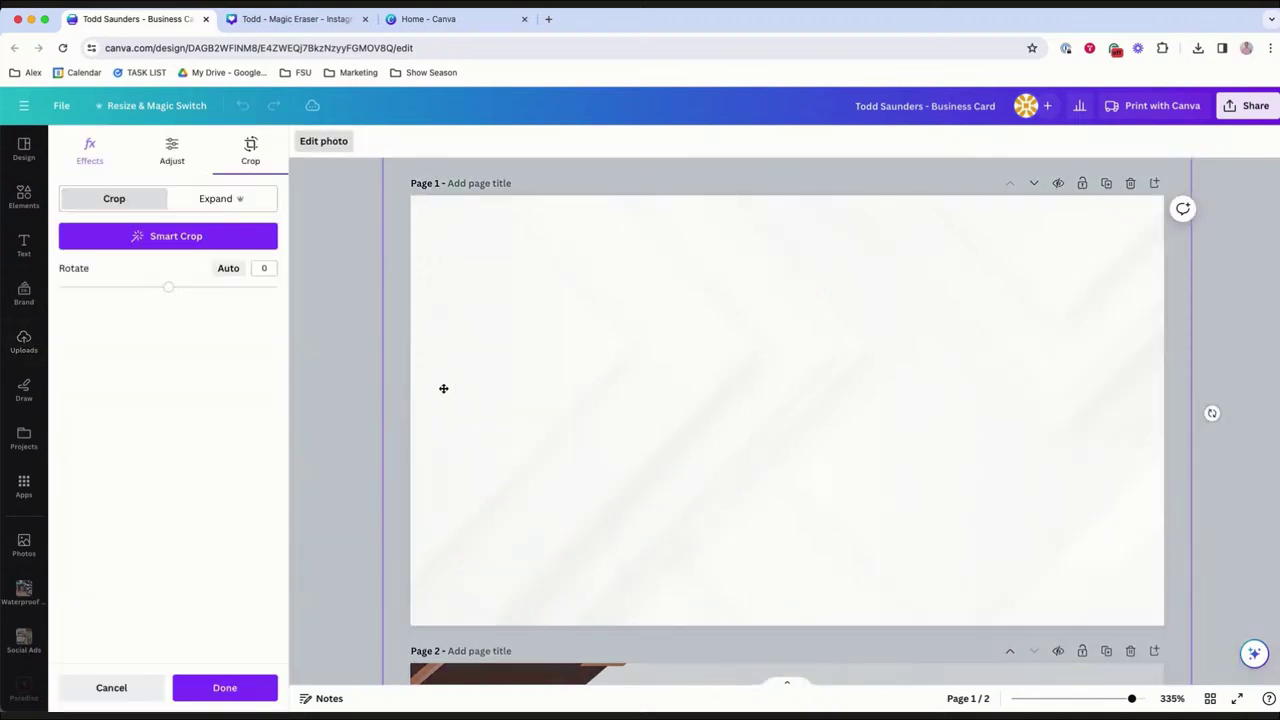
{"action": "left_click", "coordinate": [355, 376]}
{"action": "left_click_drag", "start_coordinate": [443, 371], "coordinate": [585, 575]}
{"action": "key", "text": "super+g"}
{"action": "left_click_drag", "start_coordinate": [643, 491], "coordinate": [640, 472]}
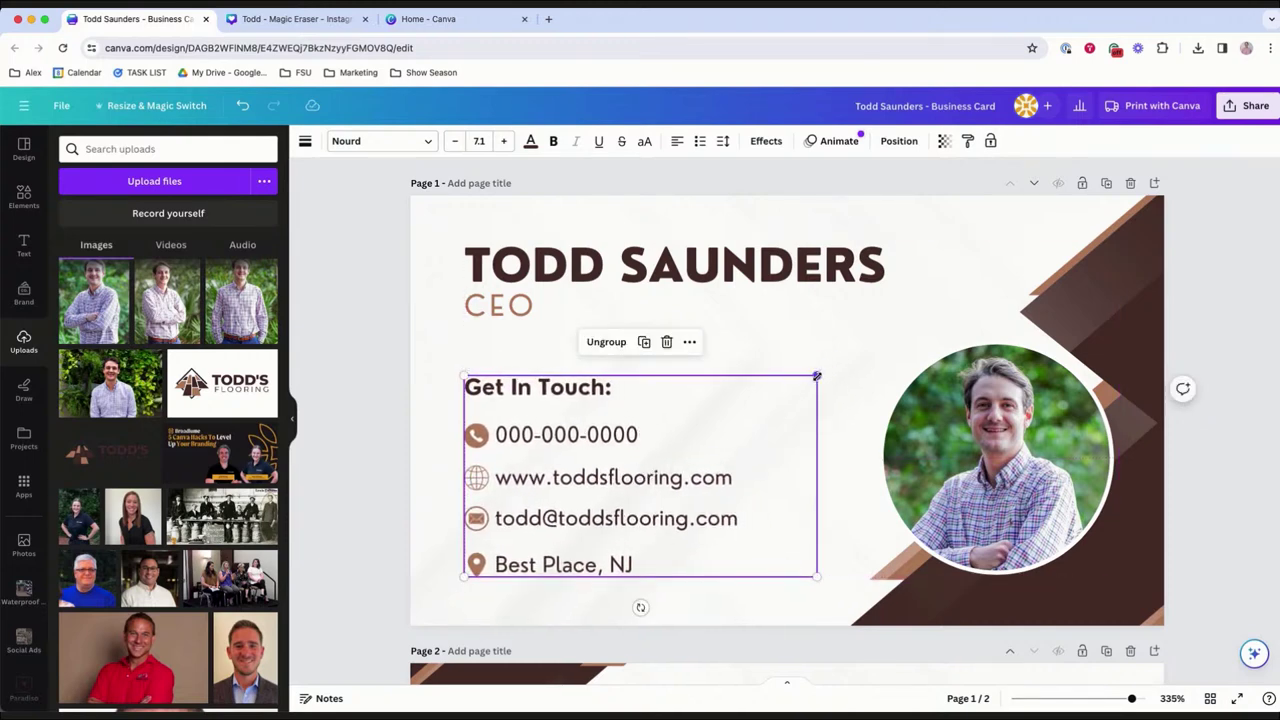
{"action": "left_click_drag", "start_coordinate": [817, 374], "coordinate": [820, 390]}
{"action": "left_click", "coordinate": [437, 481]}
{"action": "left_click", "coordinate": [567, 494]}
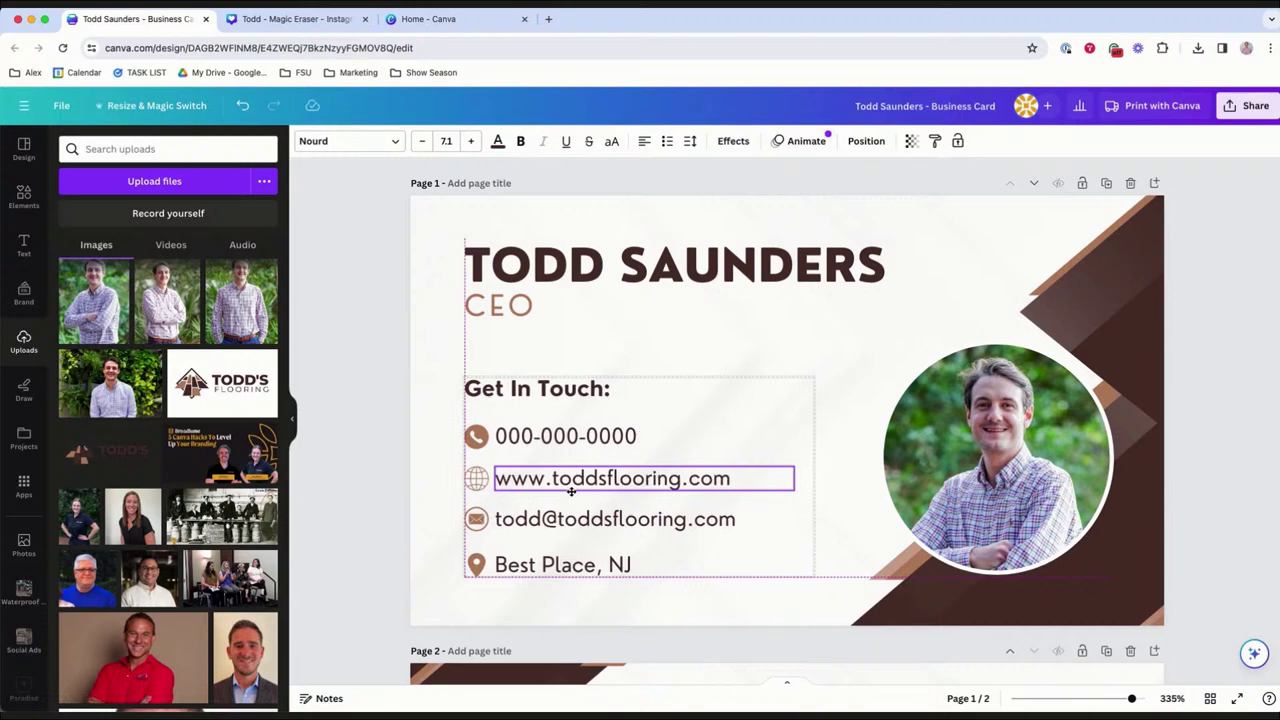
{"action": "left_click_drag", "start_coordinate": [440, 486], "coordinate": [713, 365]}
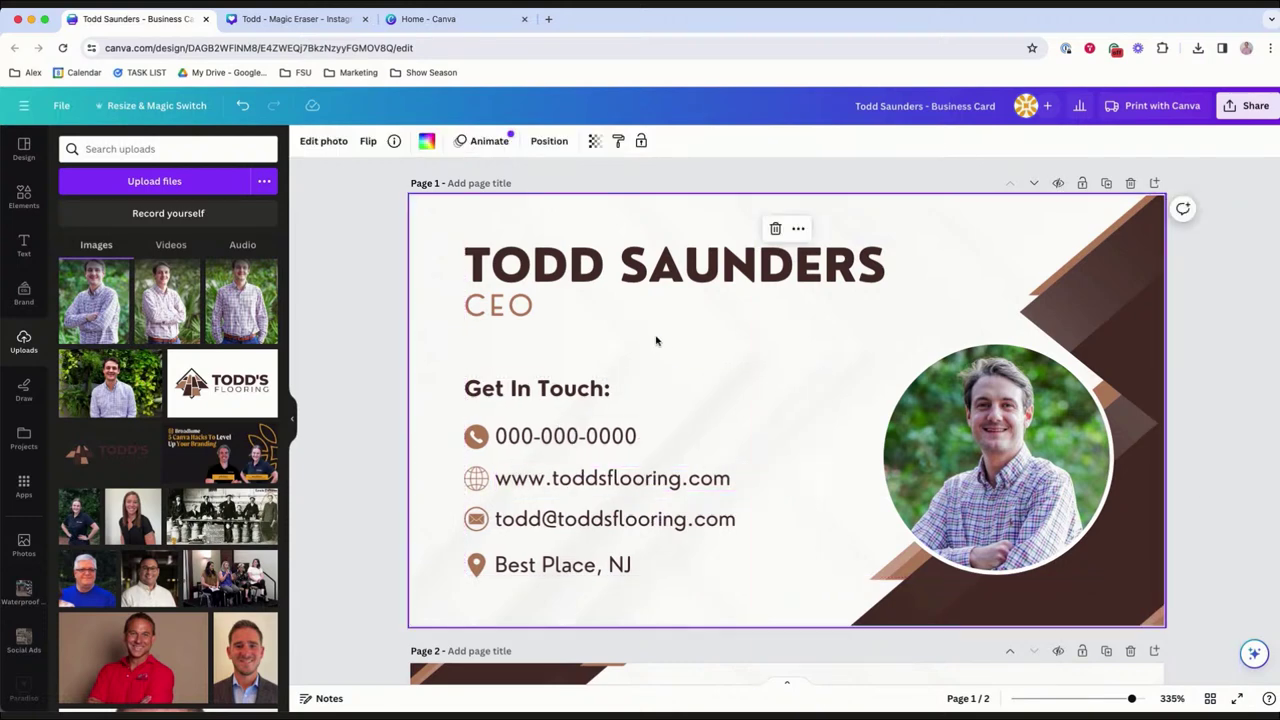
{"action": "type", "text": "rwelcome to my store"}
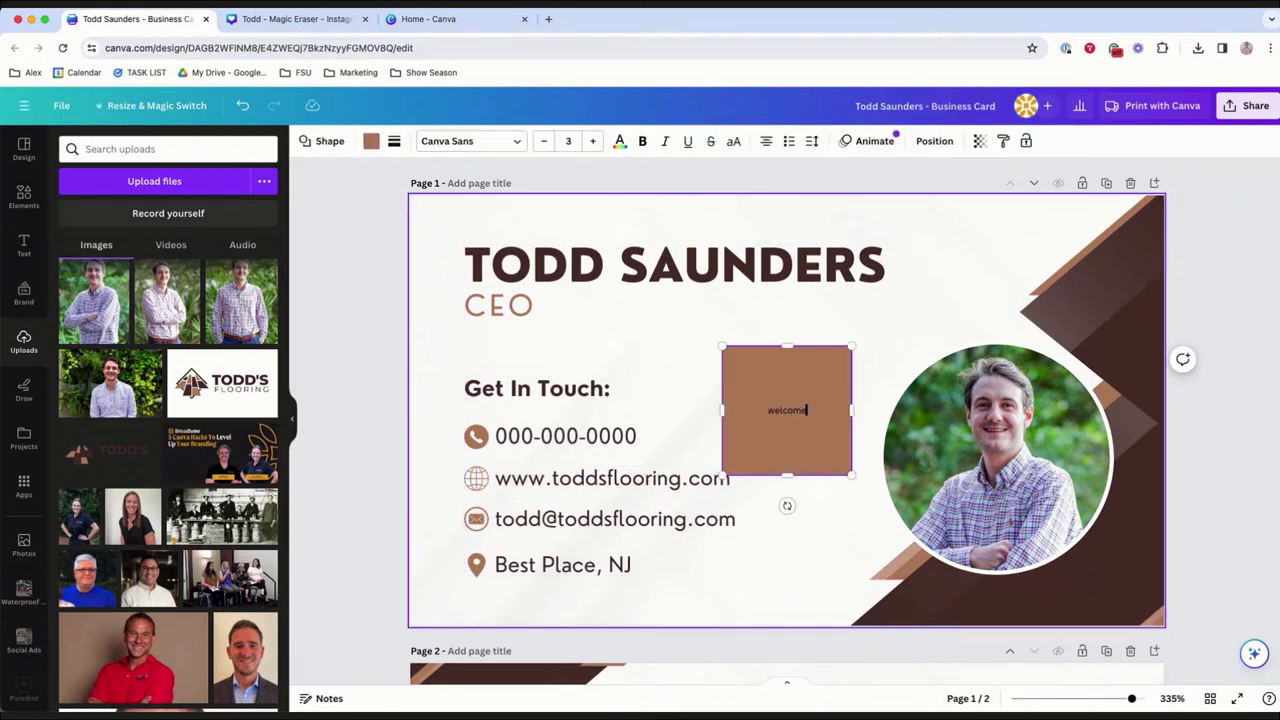
{"action": "type", "text": "!"}
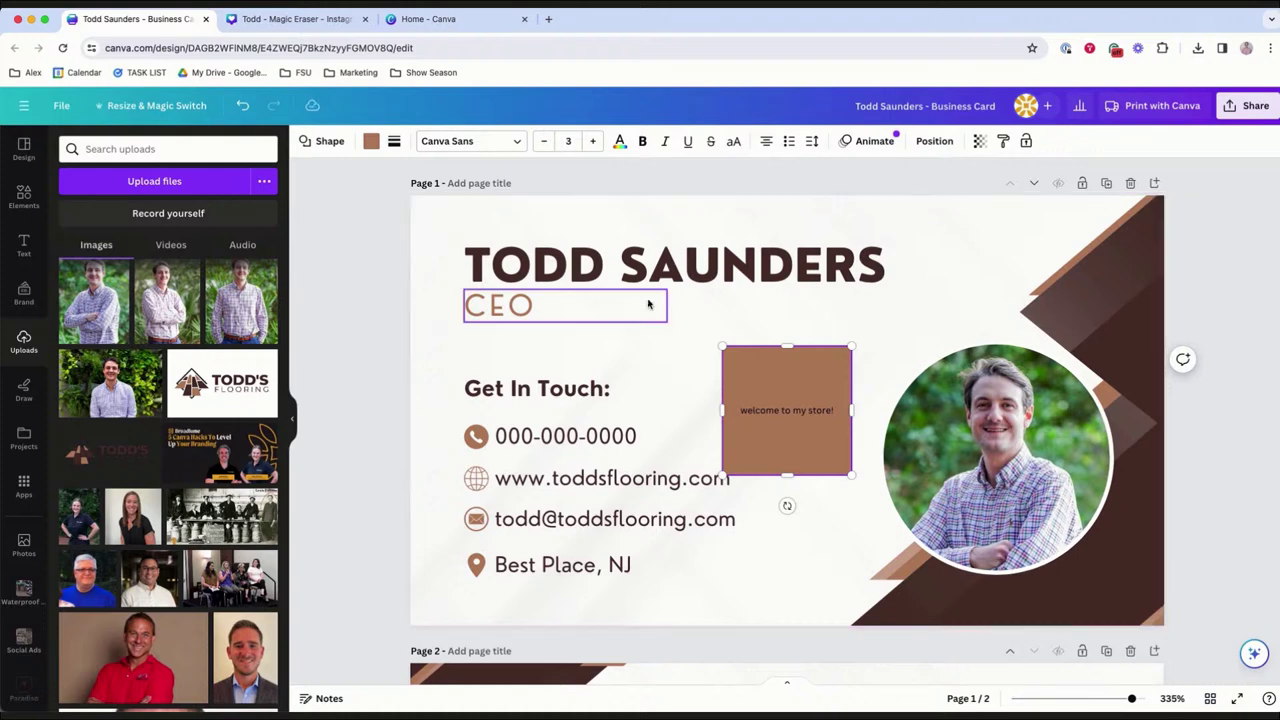
{"action": "left_click", "coordinate": [794, 366]}
{"action": "left_click", "coordinate": [791, 369]}
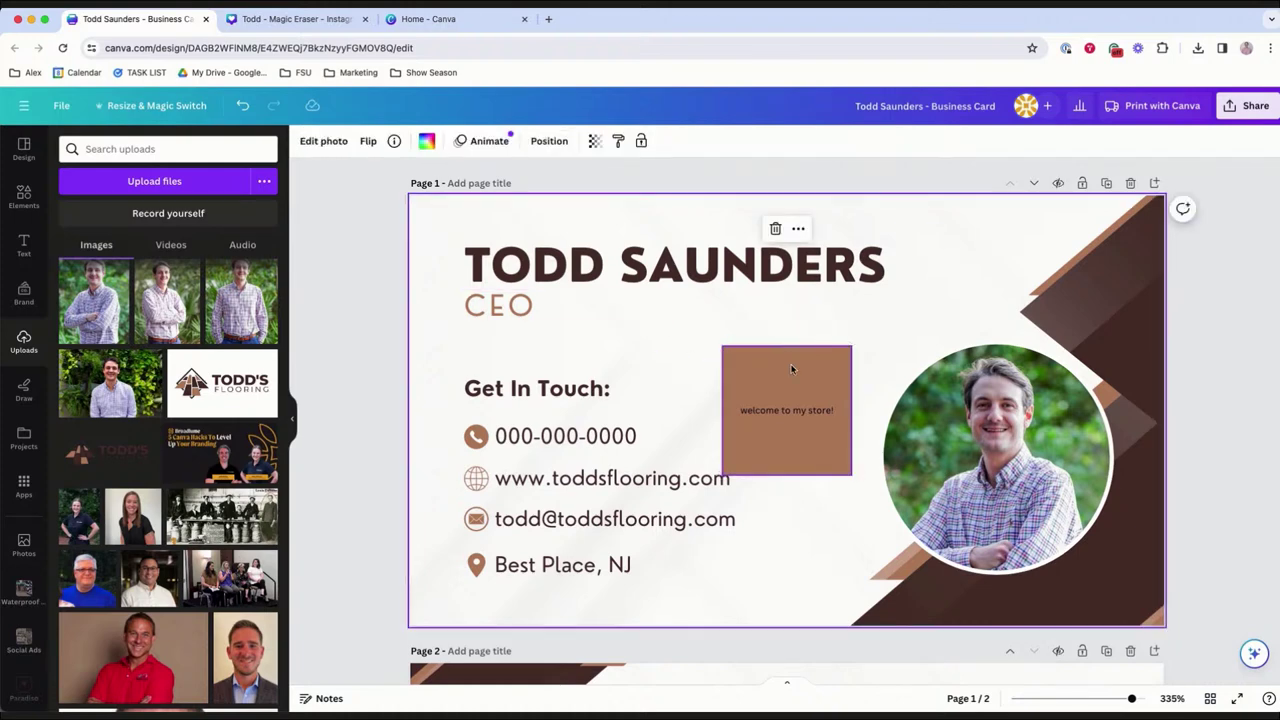
{"action": "key", "text": "Delete"}
{"action": "type", "text": "text"}
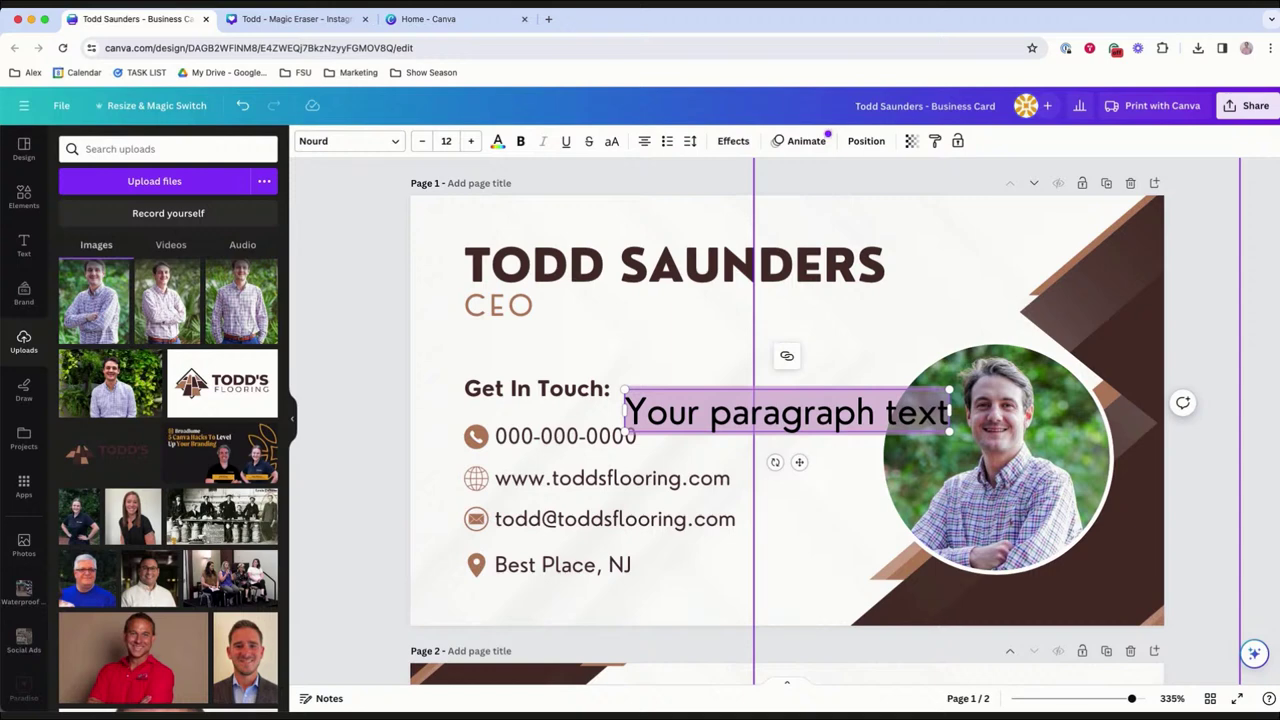
{"action": "type", "text": "HELLO!"}
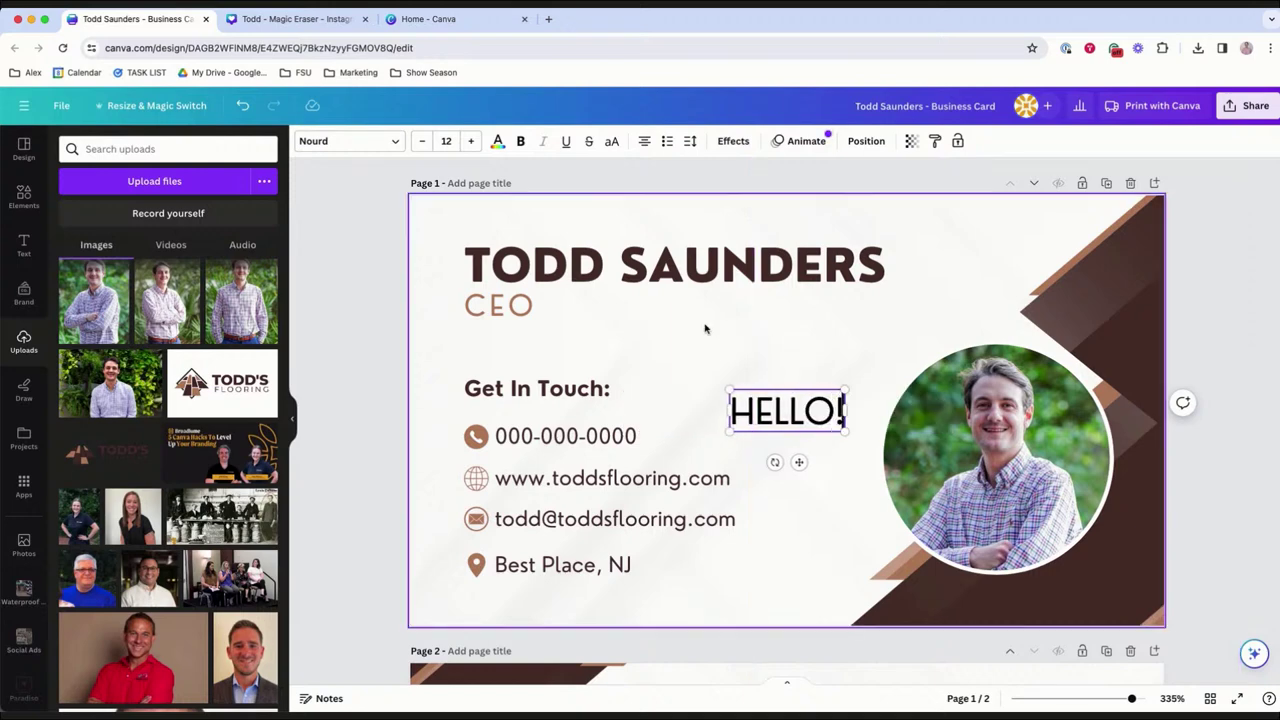
{"action": "left_click", "coordinate": [760, 383]}
{"action": "left_click", "coordinate": [786, 410]}
{"action": "key", "text": "Delete"}
{"action": "left_click", "coordinate": [758, 365]}
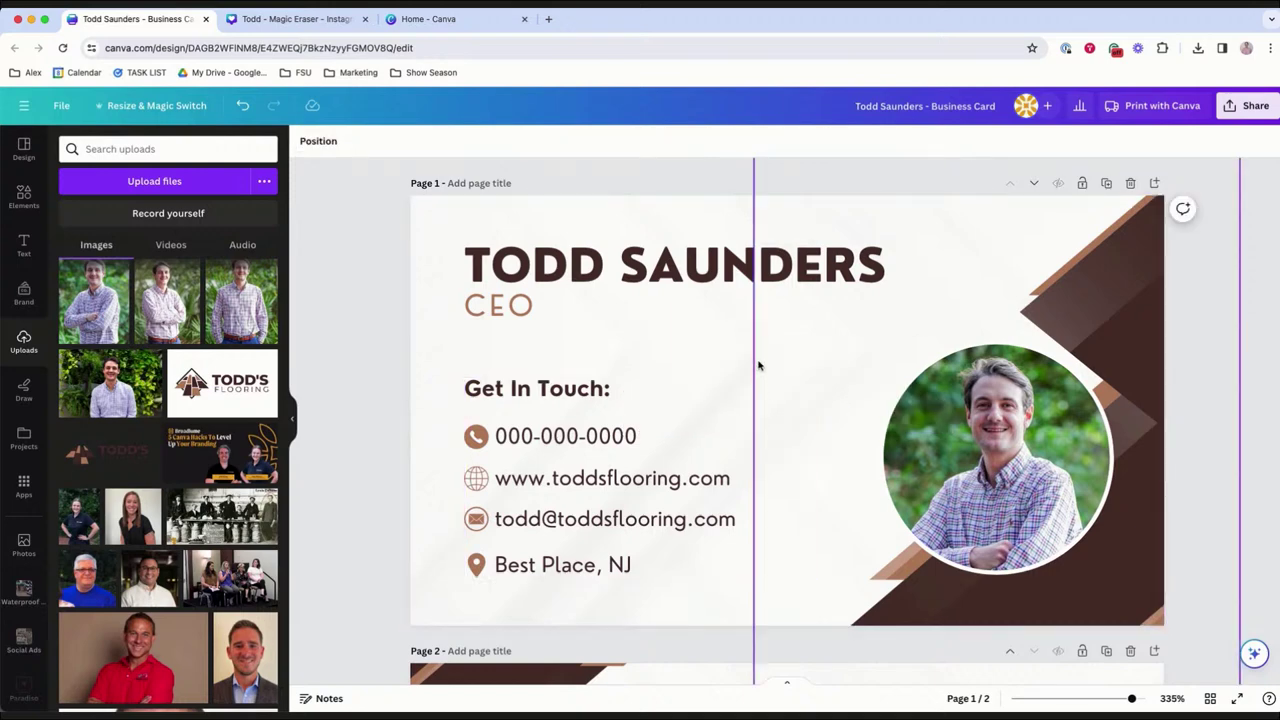
{"action": "type", "text": "cBEST"}
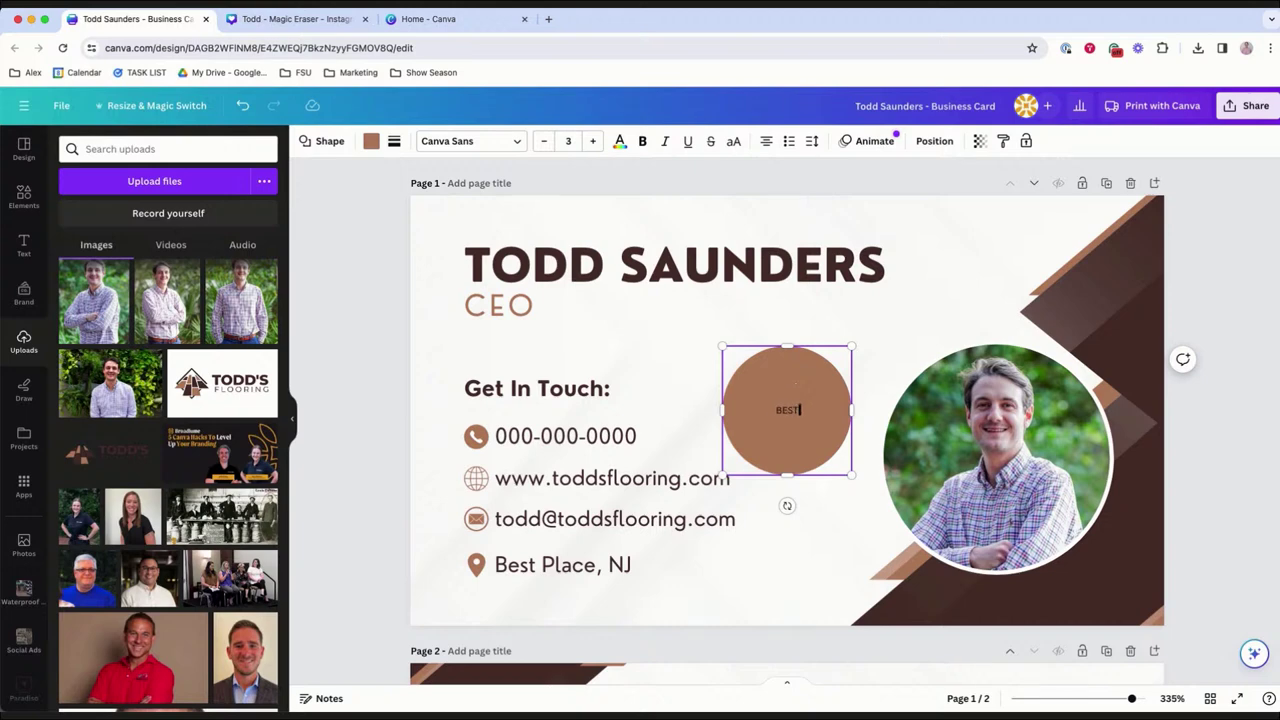
{"action": "type", "text": " STORE EVER!"}
{"action": "key", "text": "Delete"}
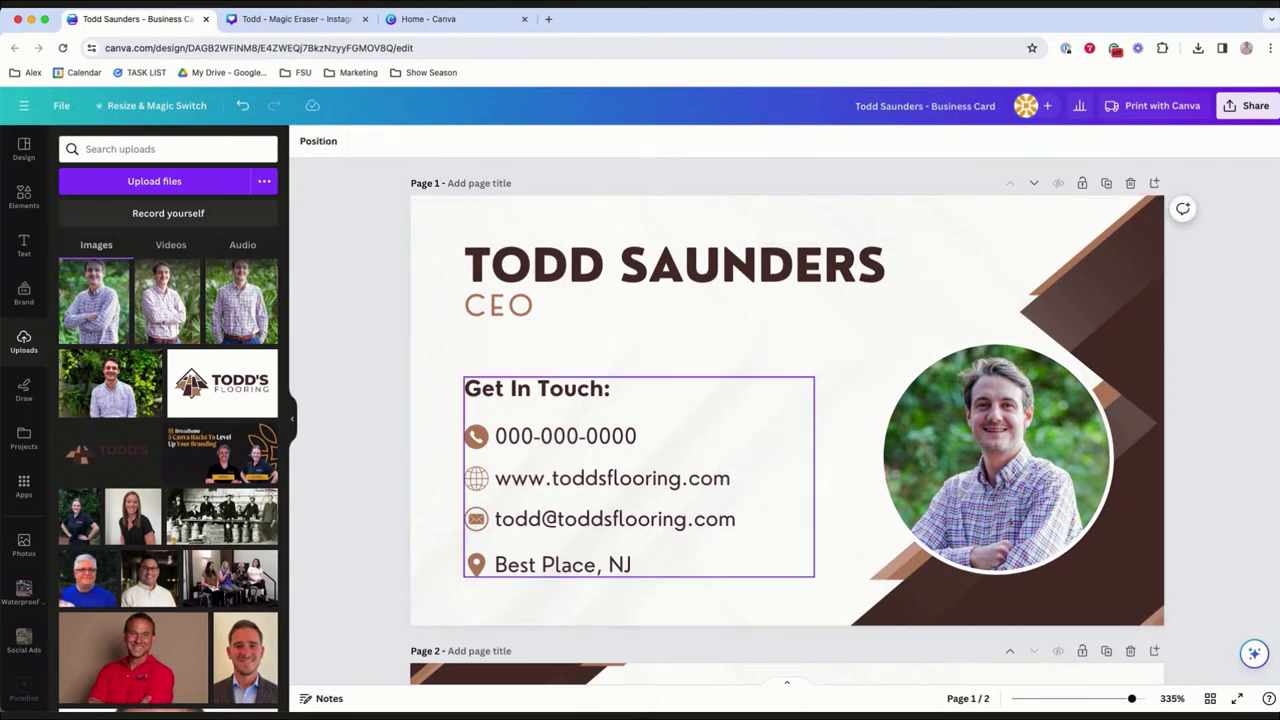
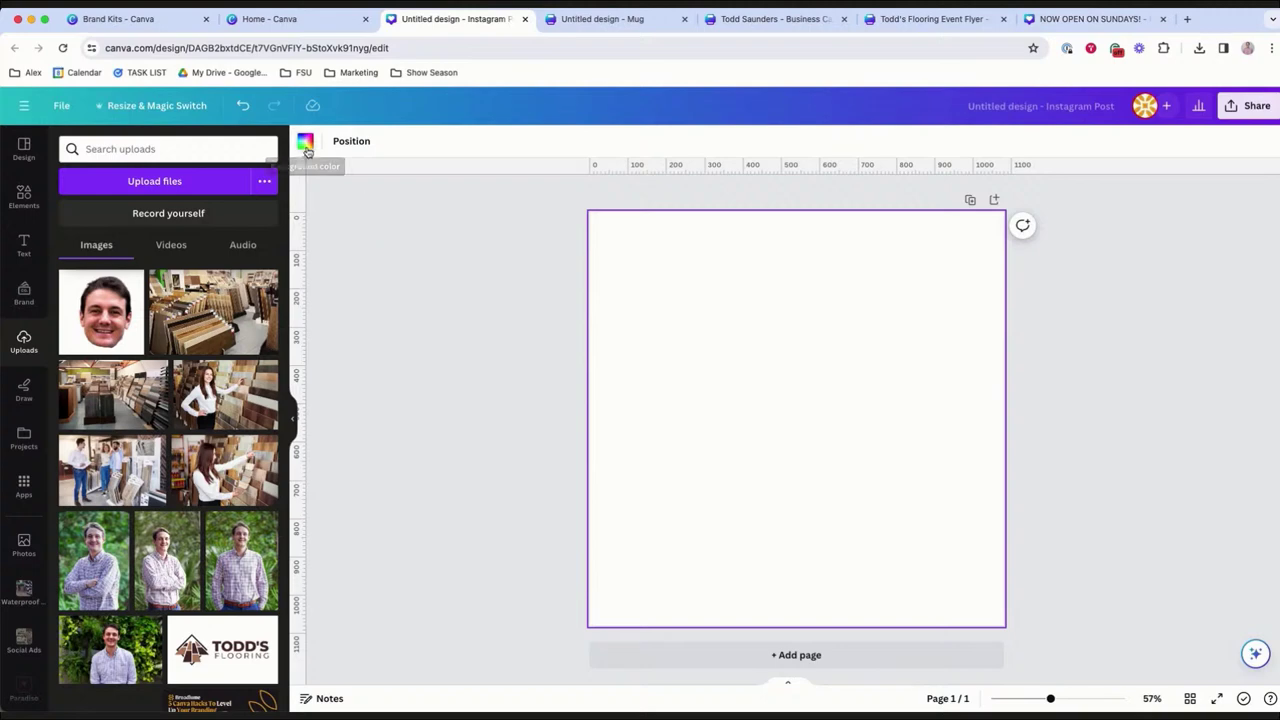
Bring up the page background colour choices on the blank Instagram post.
{"action": "left_click", "coordinate": [305, 143]}
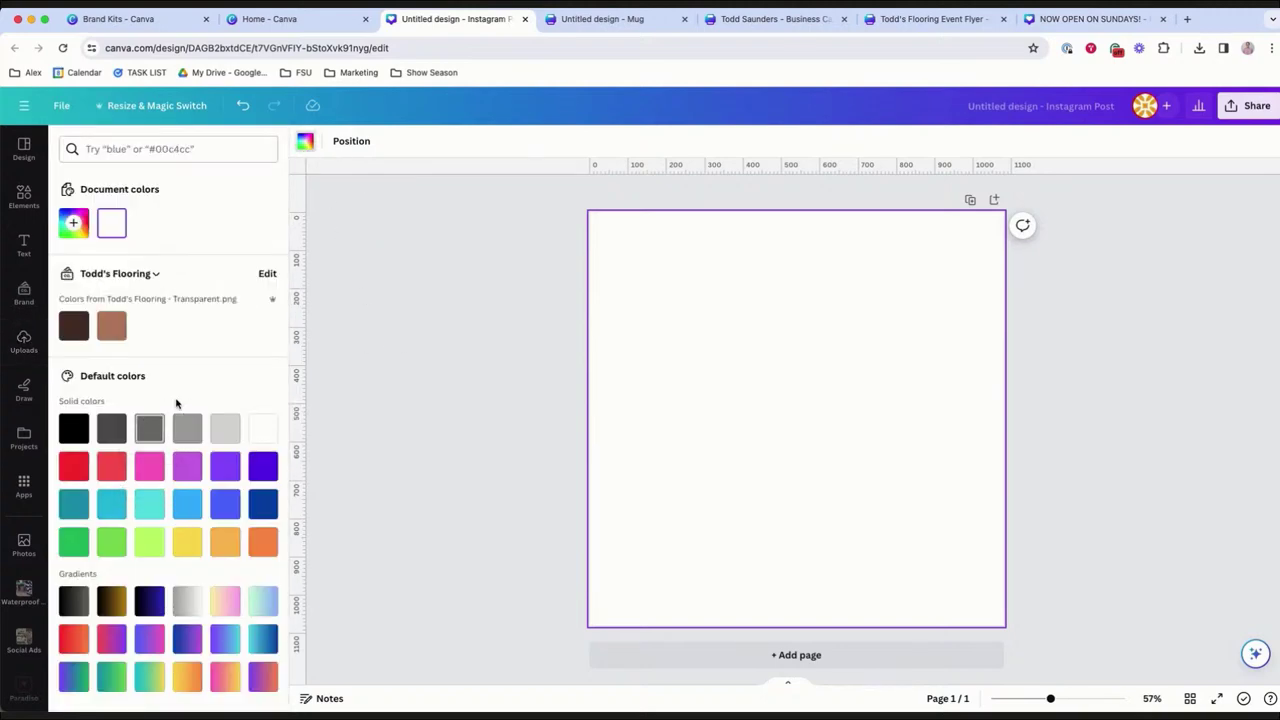
Make the page background light grey and add the Todd's Flooring logo from Uploads.
{"action": "left_click", "coordinate": [224, 429]}
{"action": "left_click", "coordinate": [24, 342]}
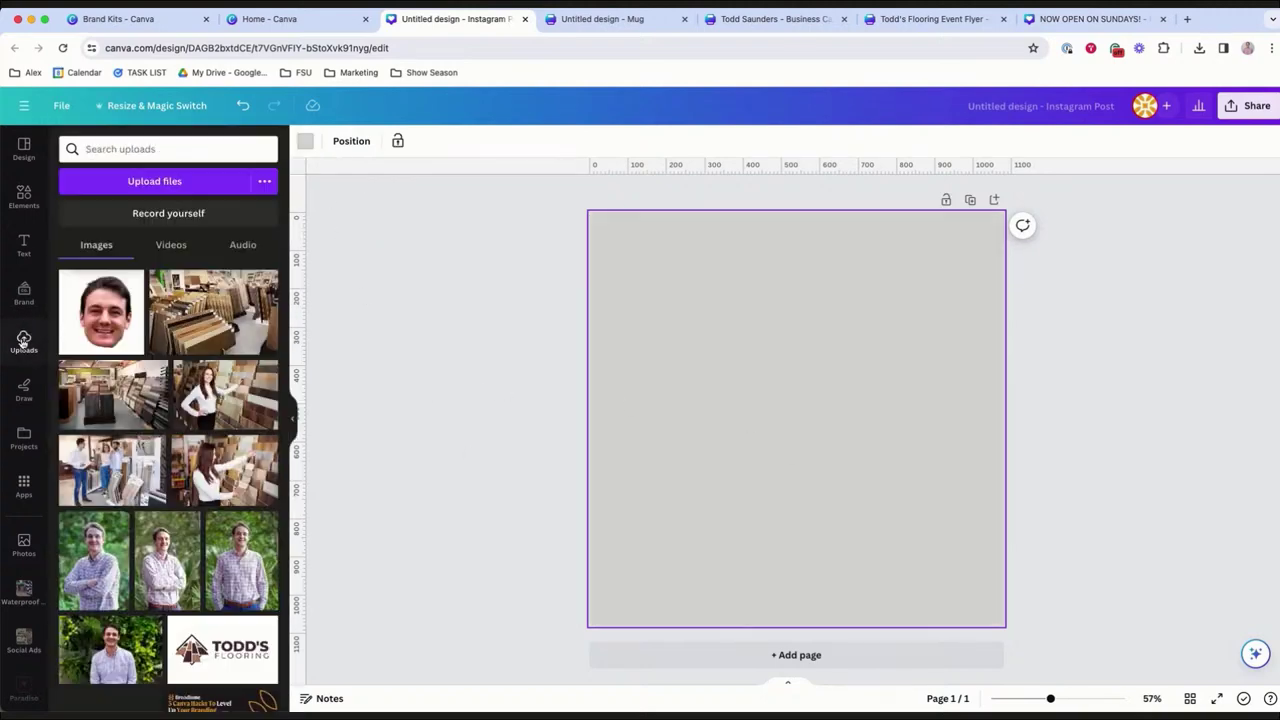
{"action": "scroll", "coordinate": [181, 470], "scroll_direction": "down", "scroll_amount": 2}
{"action": "left_click", "coordinate": [224, 535]}
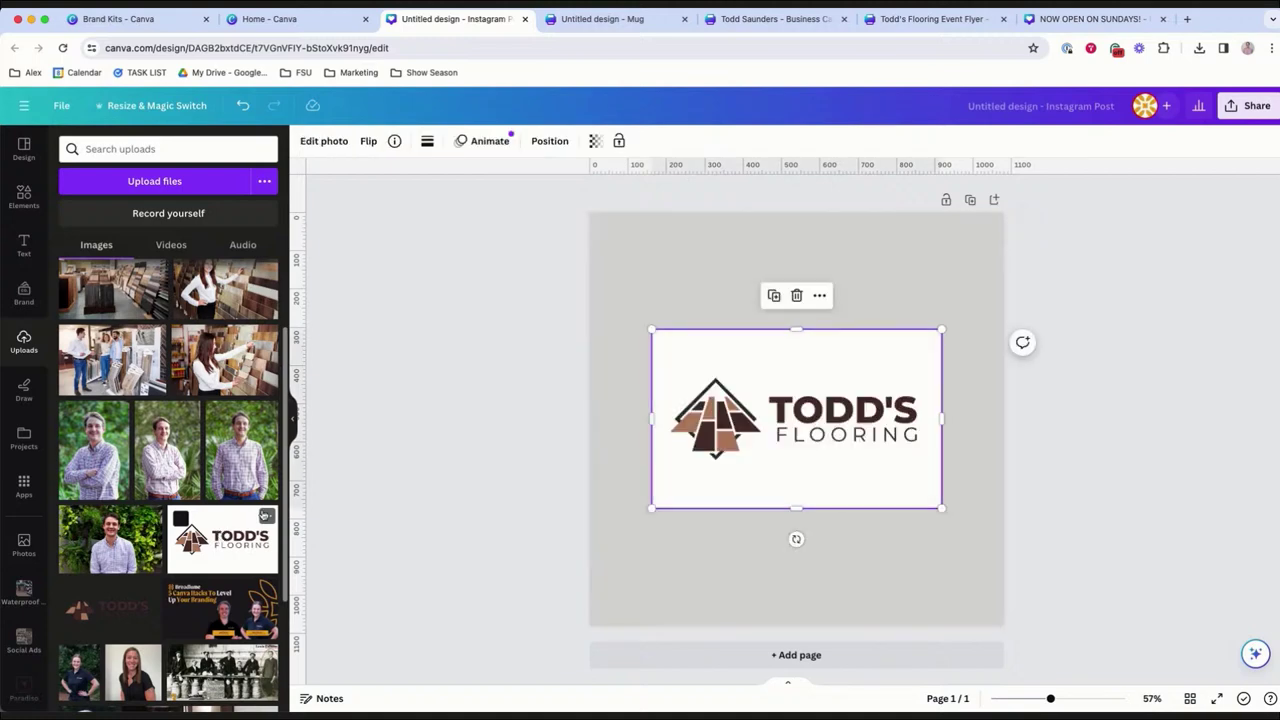
{"action": "left_click_drag", "start_coordinate": [651, 508], "coordinate": [631, 520]}
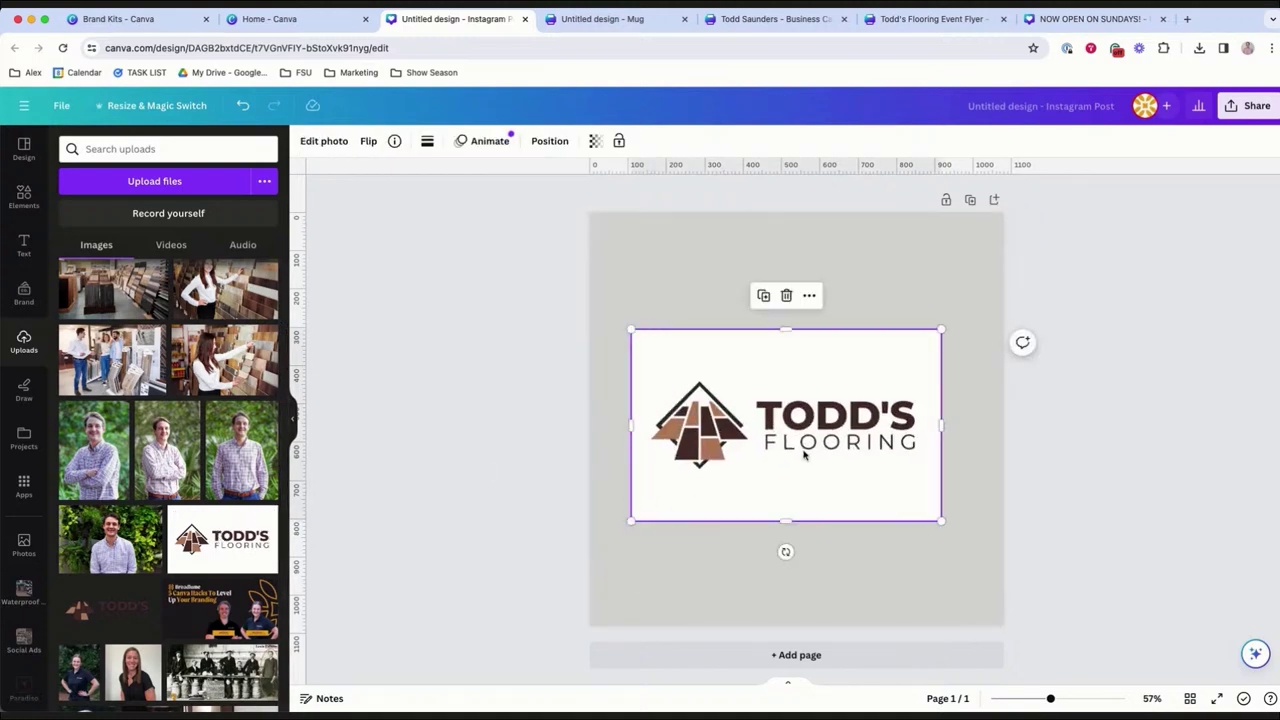
{"action": "left_click_drag", "start_coordinate": [808, 451], "coordinate": [819, 451]}
Remove the logo's white background with BG Remover and shrink it into the top-left corner.
{"action": "left_click", "coordinate": [323, 142]}
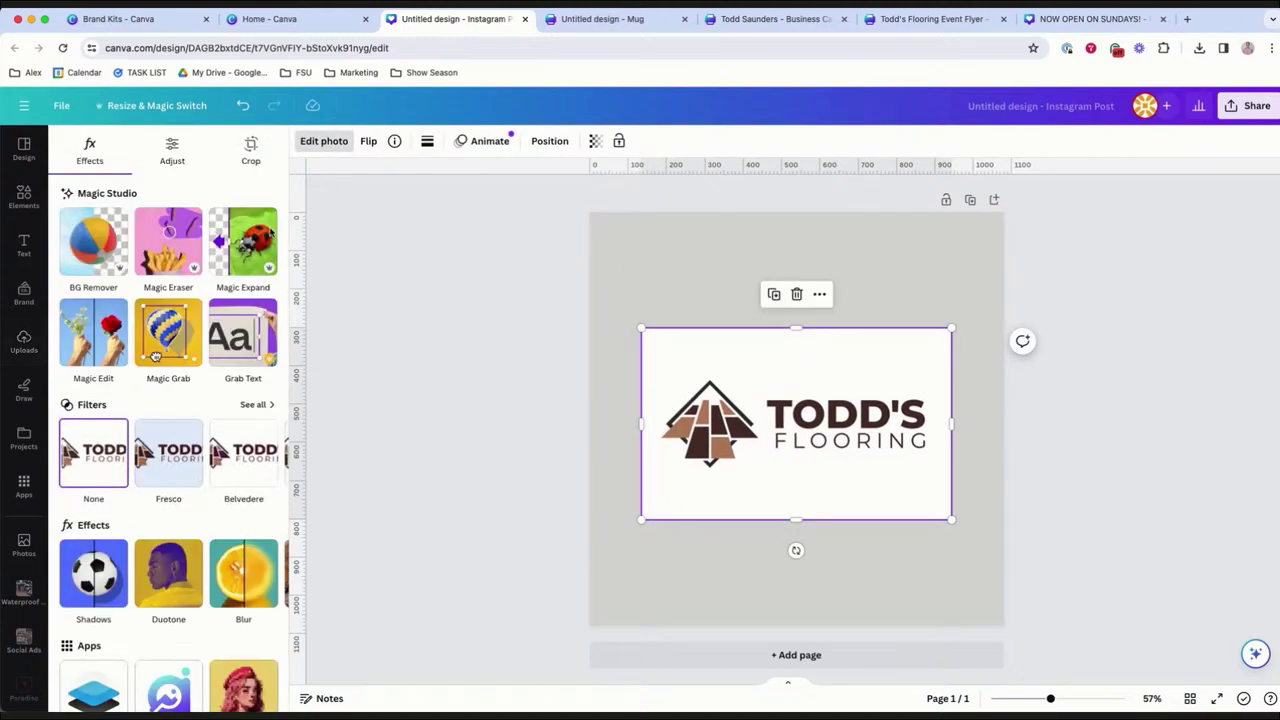
{"action": "left_click", "coordinate": [79, 248]}
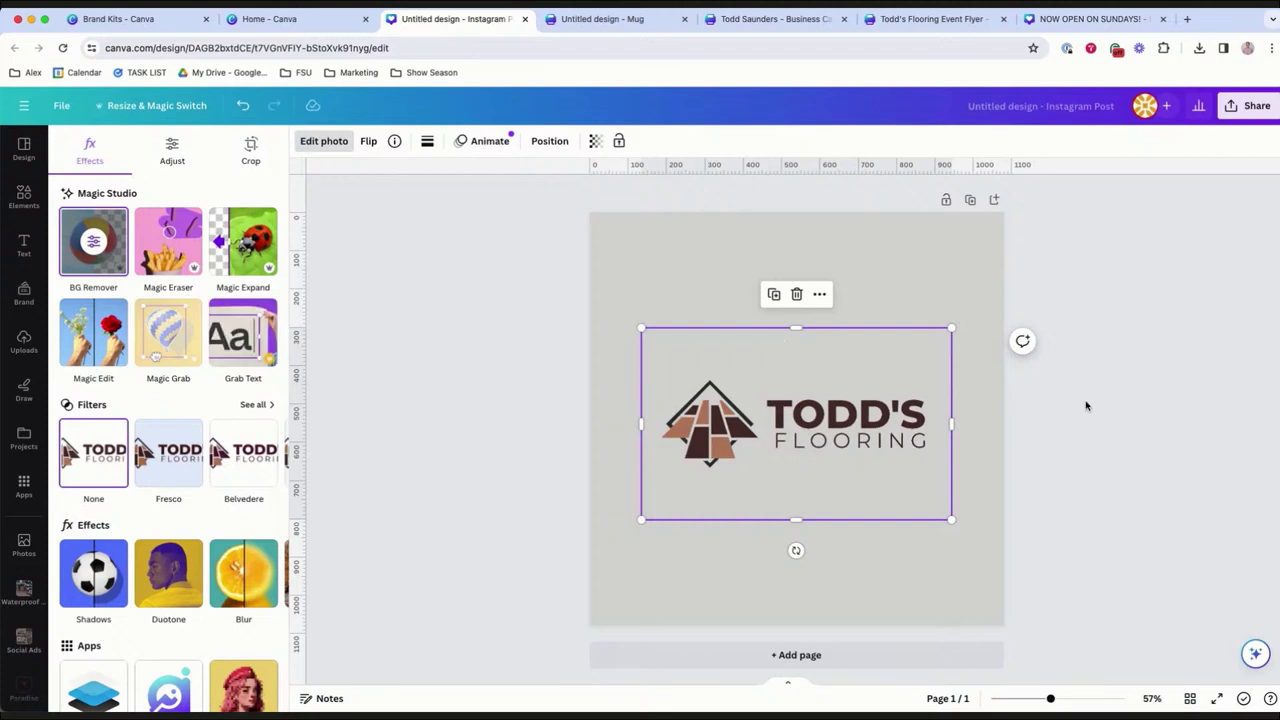
{"action": "key", "text": "Escape"}
{"action": "left_click_drag", "start_coordinate": [949, 330], "coordinate": [837, 397]}
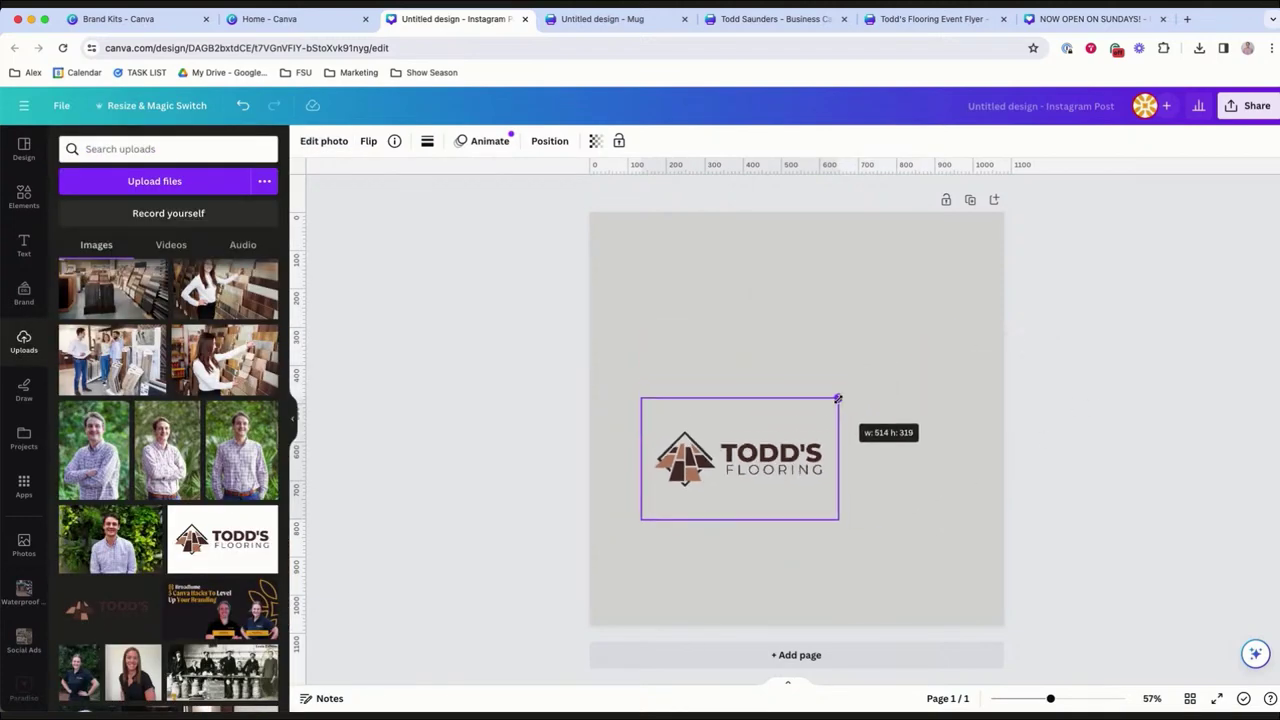
{"action": "left_click_drag", "start_coordinate": [766, 466], "coordinate": [714, 282]}
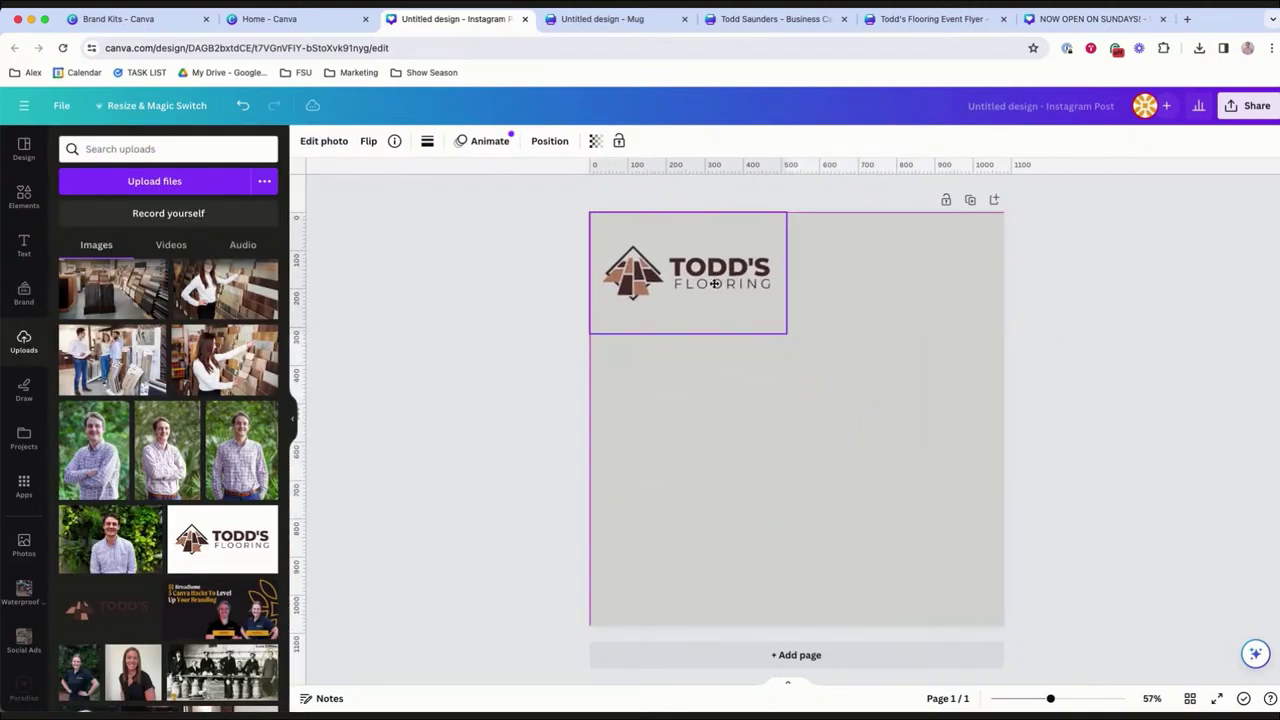
{"action": "left_click", "coordinate": [727, 387]}
Add the man's portrait photo and snap it against the page's right edge.
{"action": "left_click", "coordinate": [112, 462]}
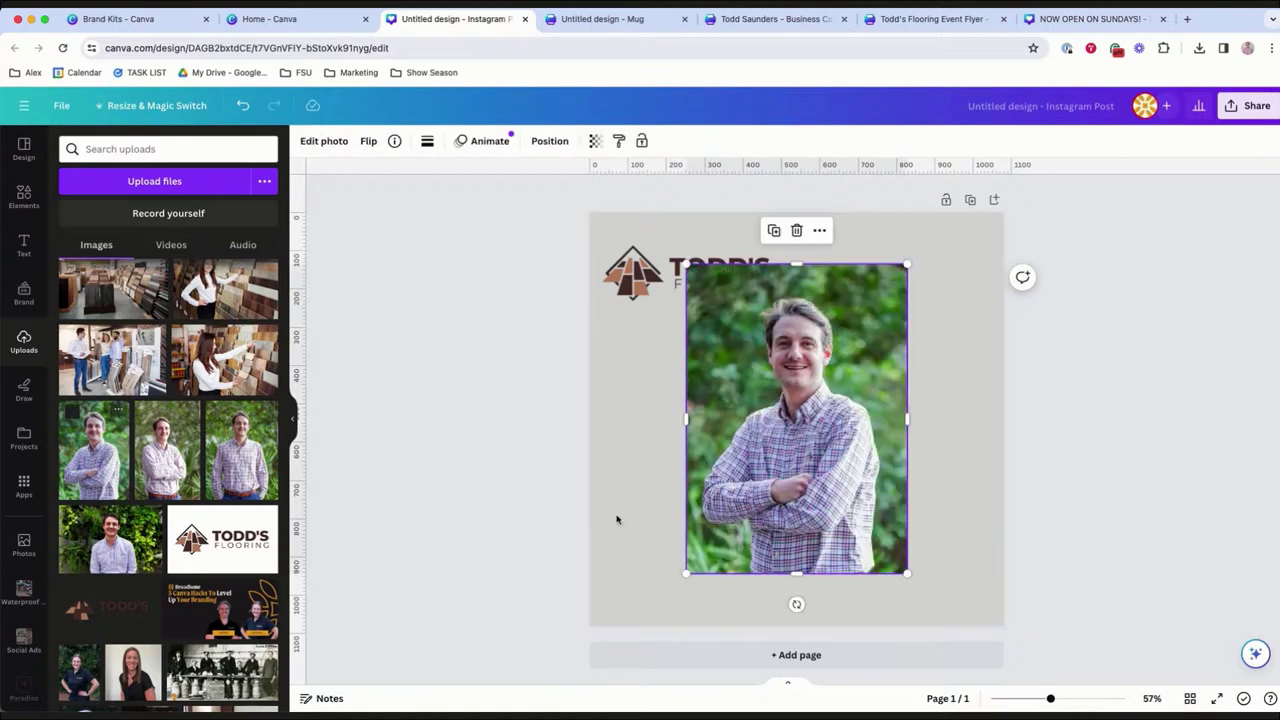
{"action": "left_click_drag", "start_coordinate": [809, 448], "coordinate": [903, 498]}
{"action": "left_click", "coordinate": [1062, 523]}
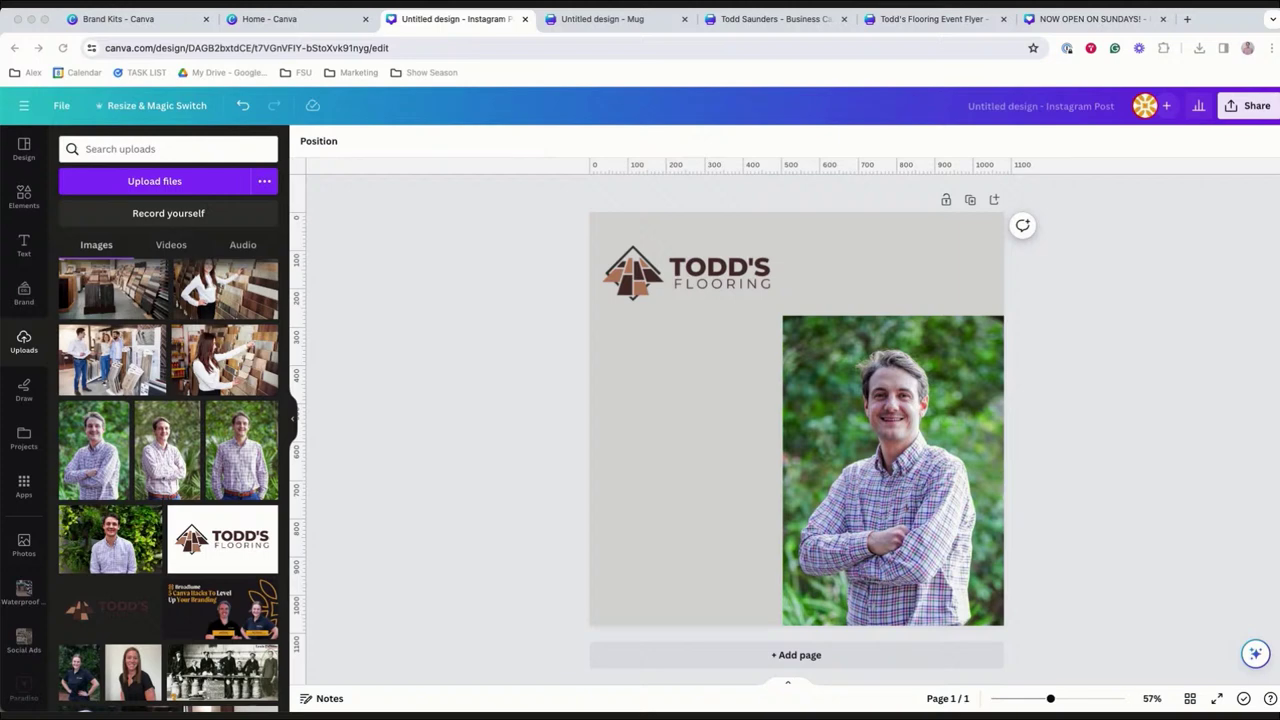
{"action": "left_click", "coordinate": [957, 430]}
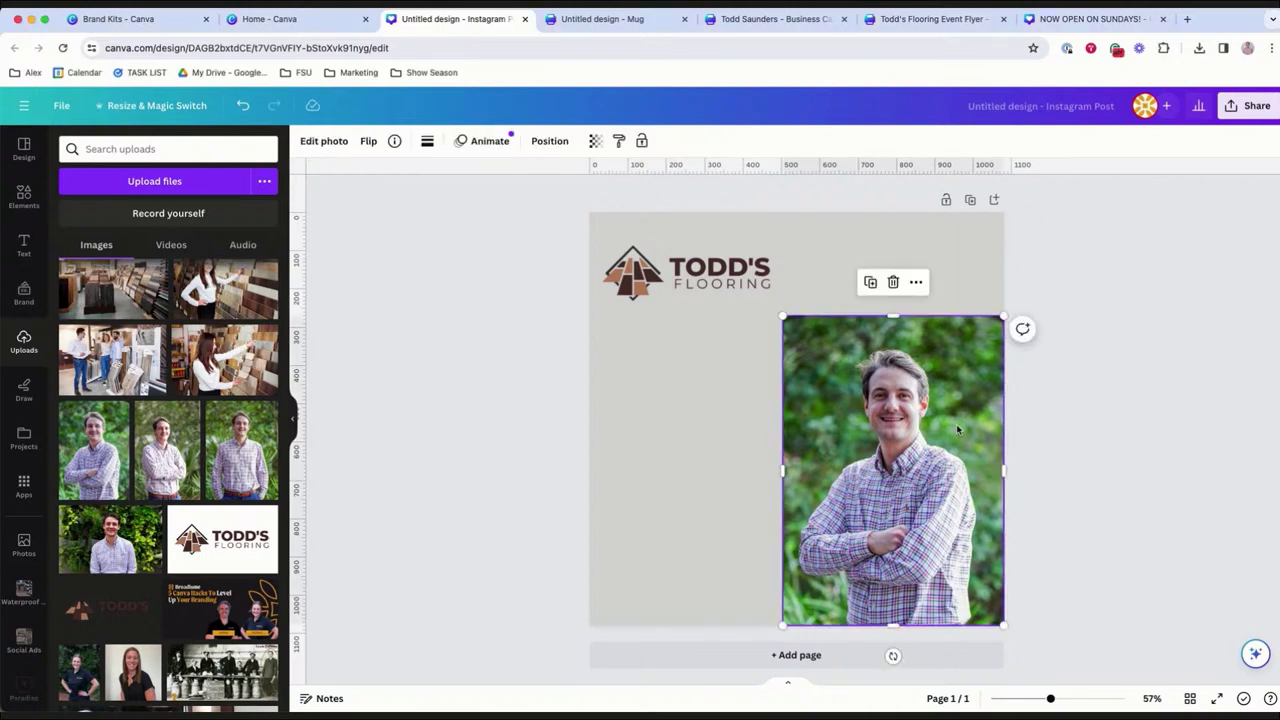
Magic Expand the portrait upward to the top of the page.
{"action": "left_click", "coordinate": [324, 141]}
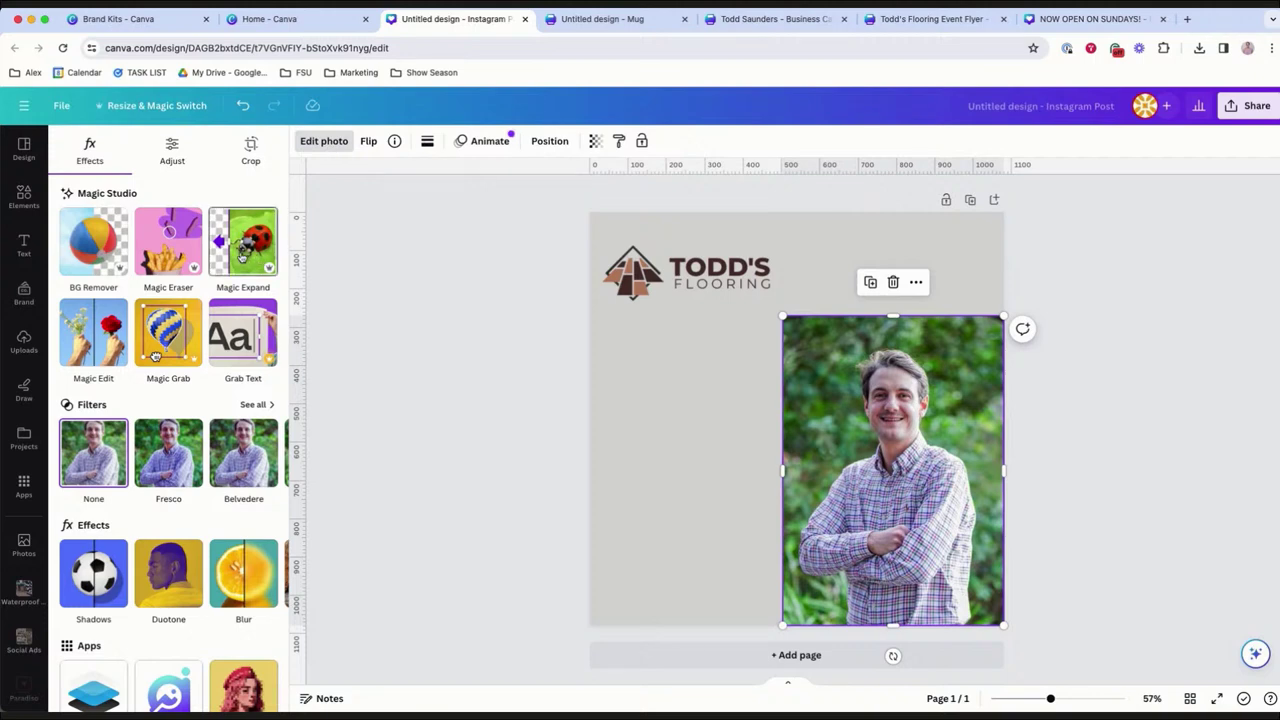
{"action": "left_click", "coordinate": [241, 257]}
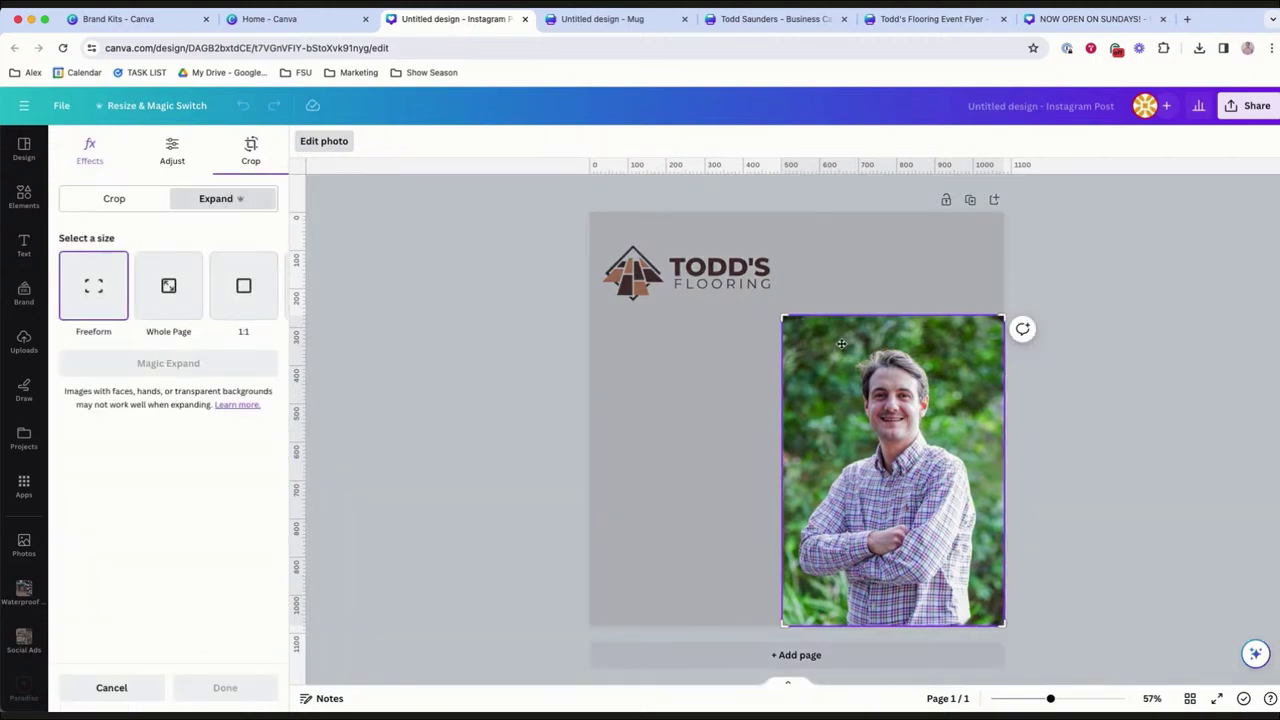
{"action": "left_click_drag", "start_coordinate": [786, 318], "coordinate": [780, 217]}
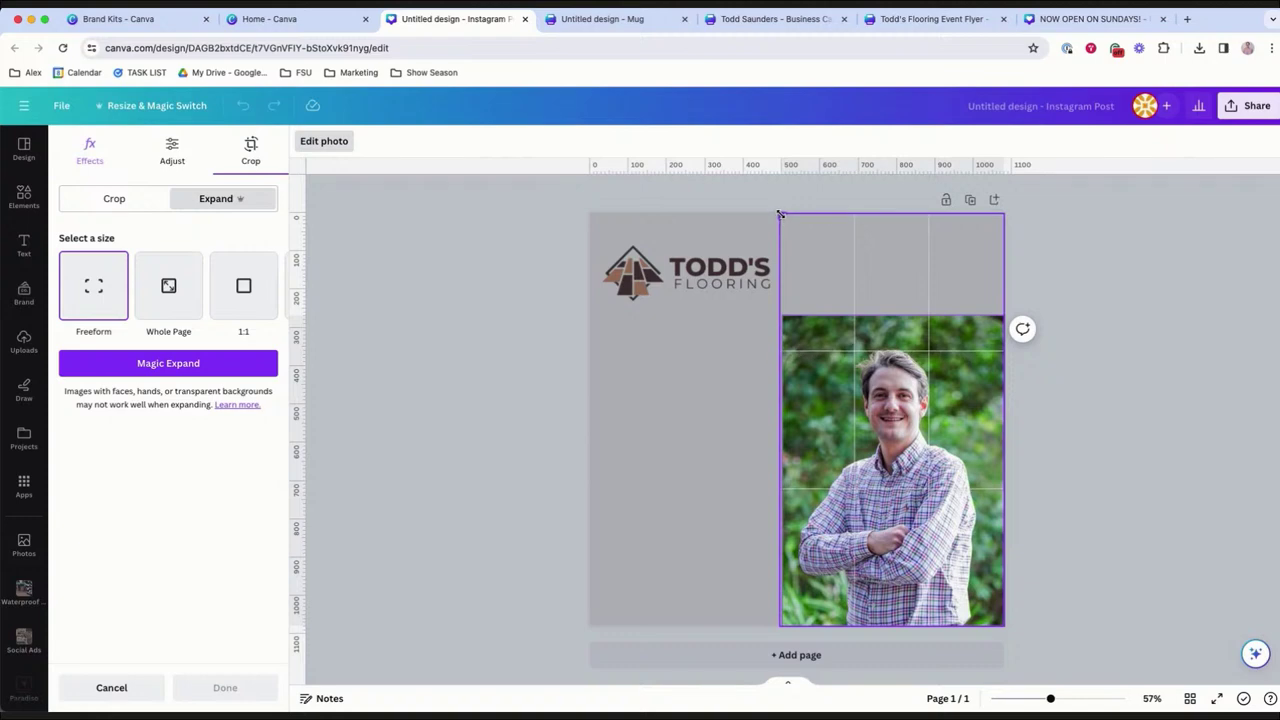
{"action": "left_click", "coordinate": [201, 364]}
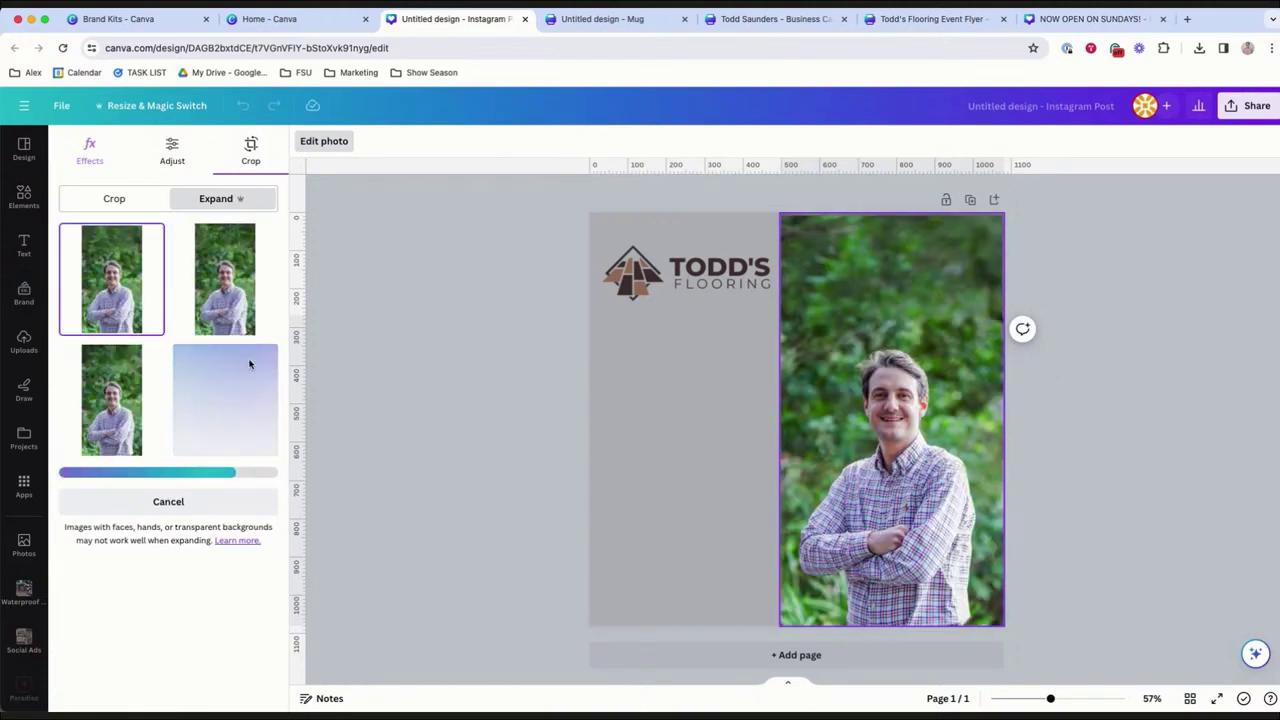
Compare the expanded results and keep the second variant.
{"action": "left_click", "coordinate": [237, 308]}
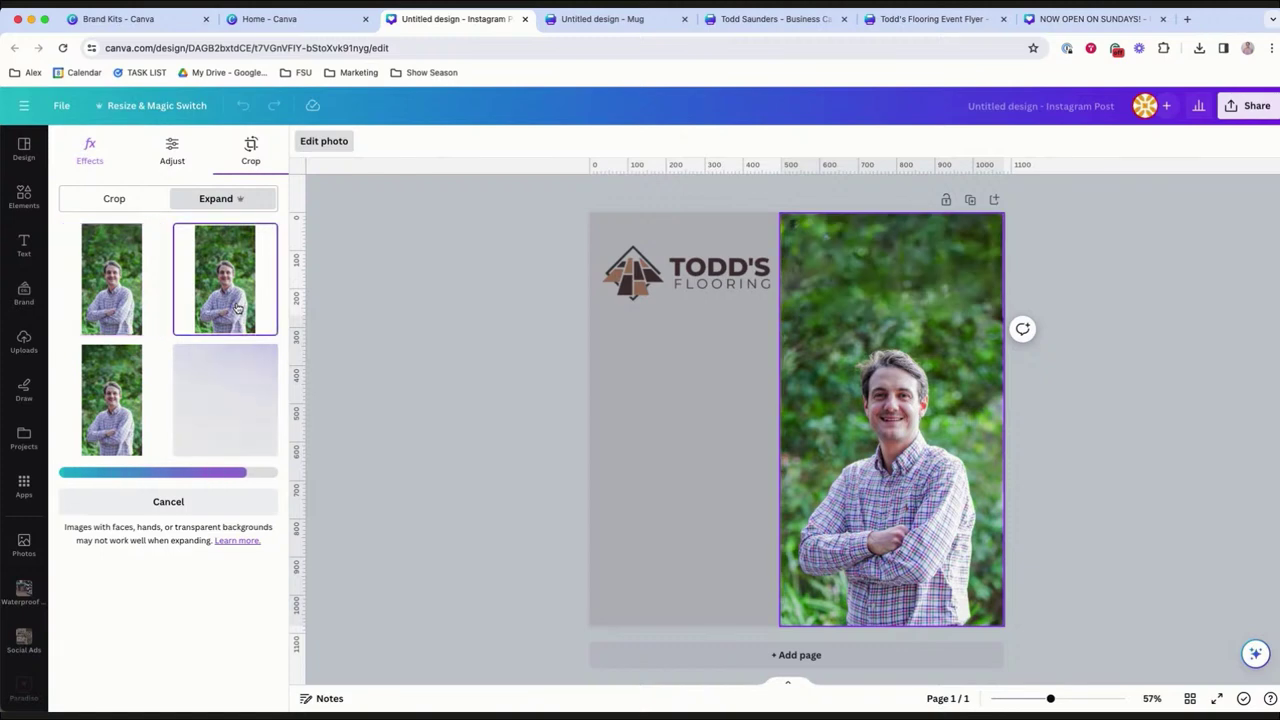
{"action": "left_click", "coordinate": [98, 400]}
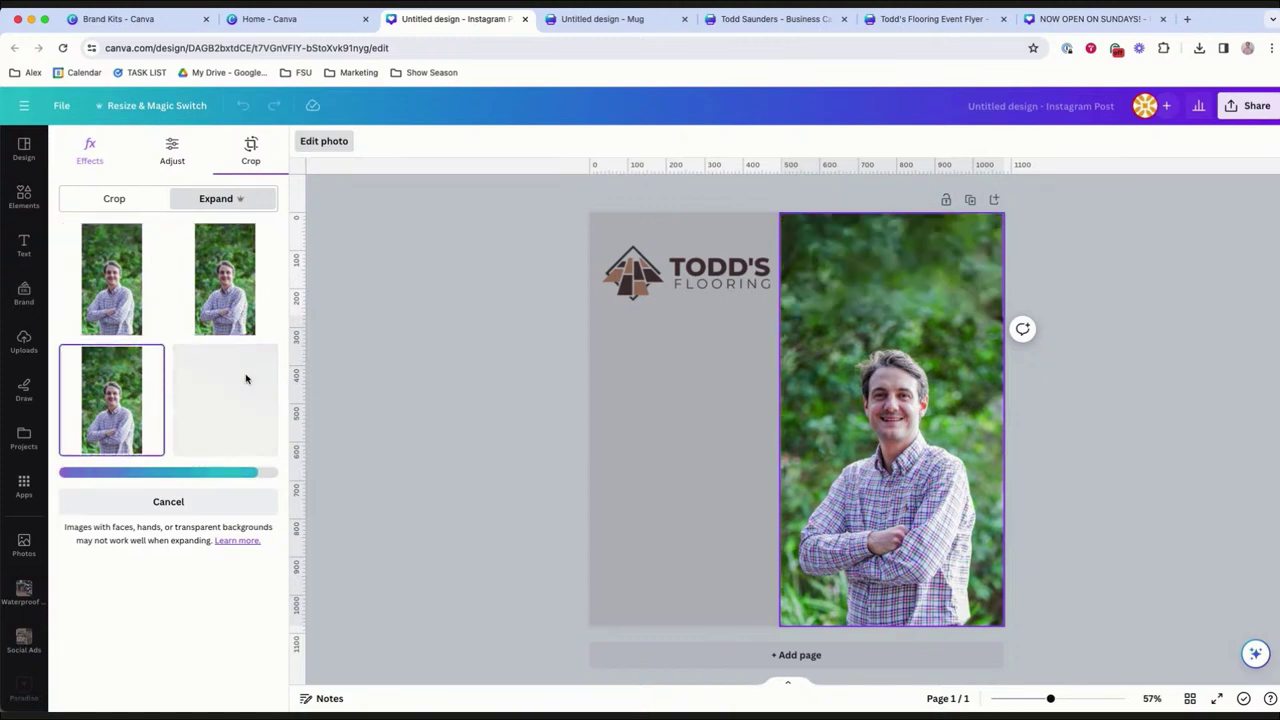
{"action": "left_click", "coordinate": [237, 316]}
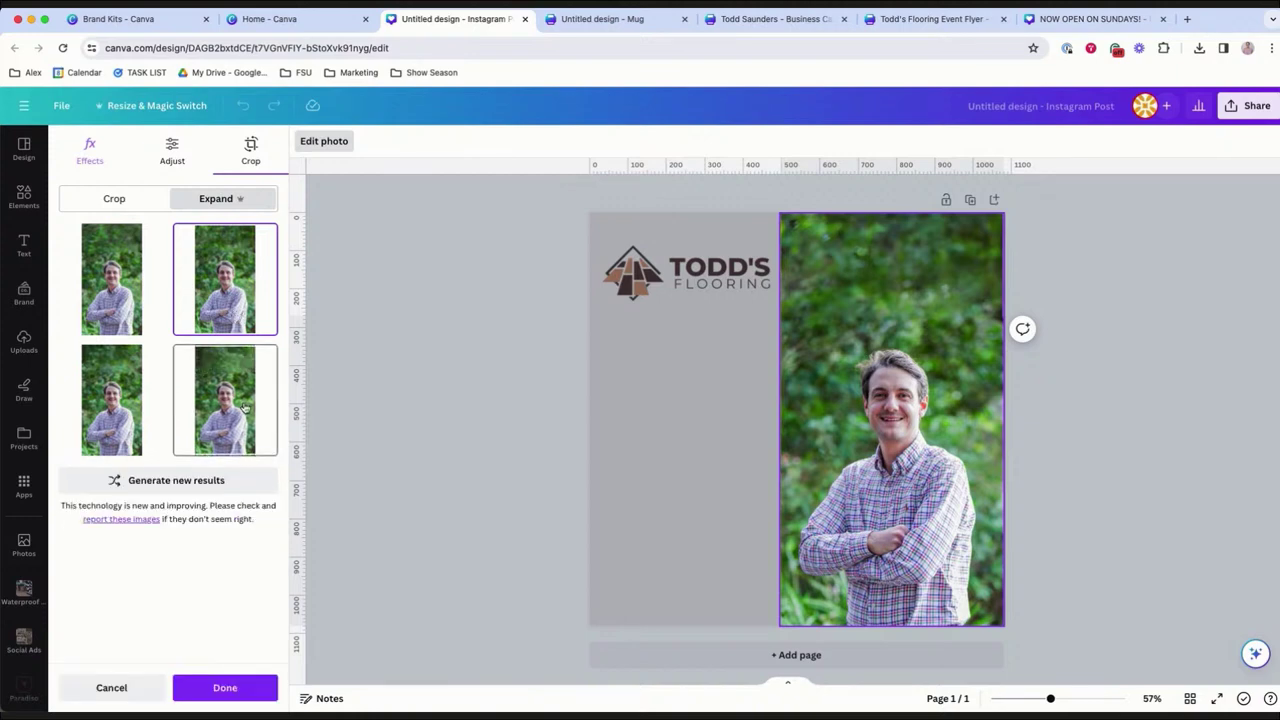
{"action": "left_click", "coordinate": [244, 407]}
{"action": "left_click", "coordinate": [253, 295]}
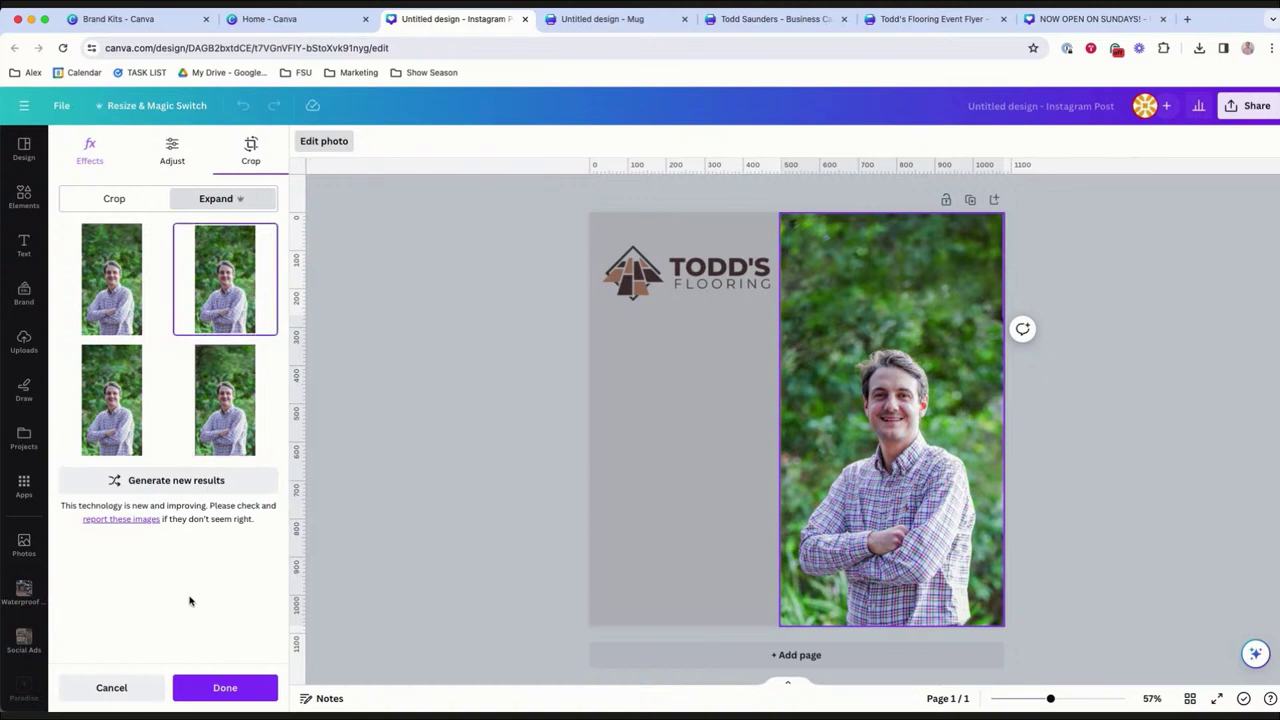
{"action": "left_click", "coordinate": [225, 689]}
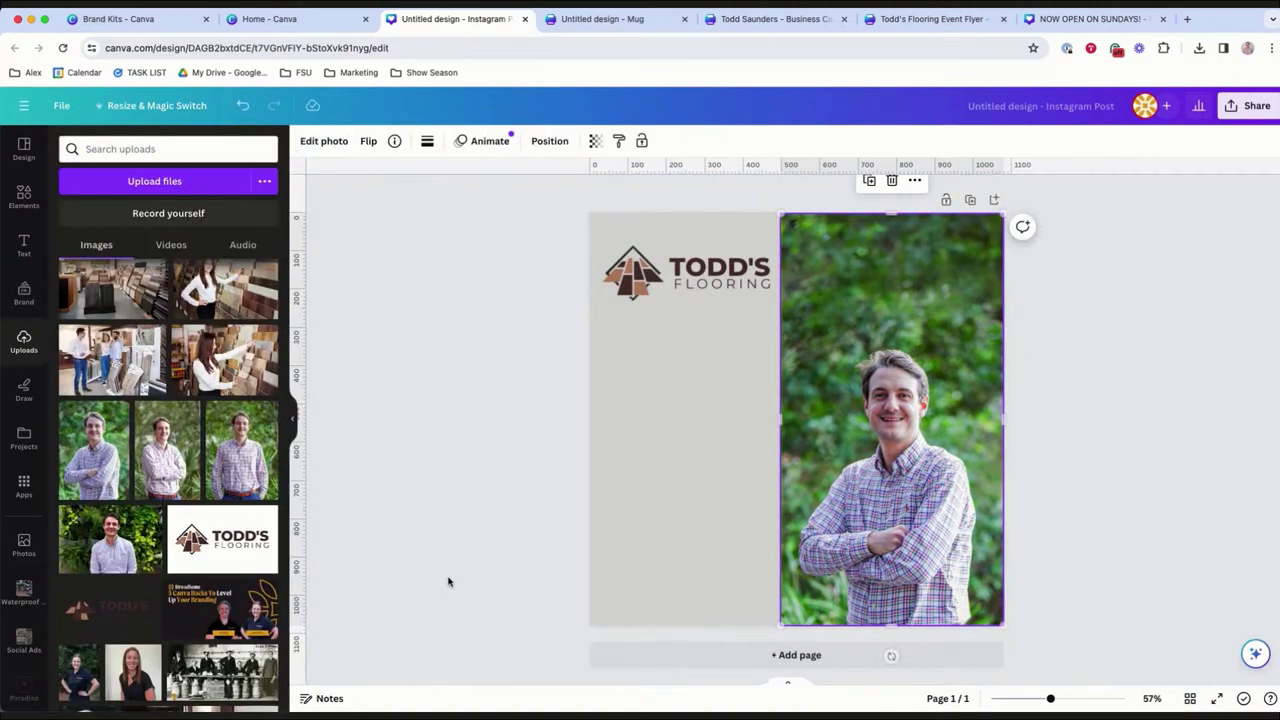
{"action": "left_click", "coordinate": [446, 580]}
Resize the Todd's Flooring logo slightly smaller, to 497 by 308.
{"action": "left_click", "coordinate": [752, 262]}
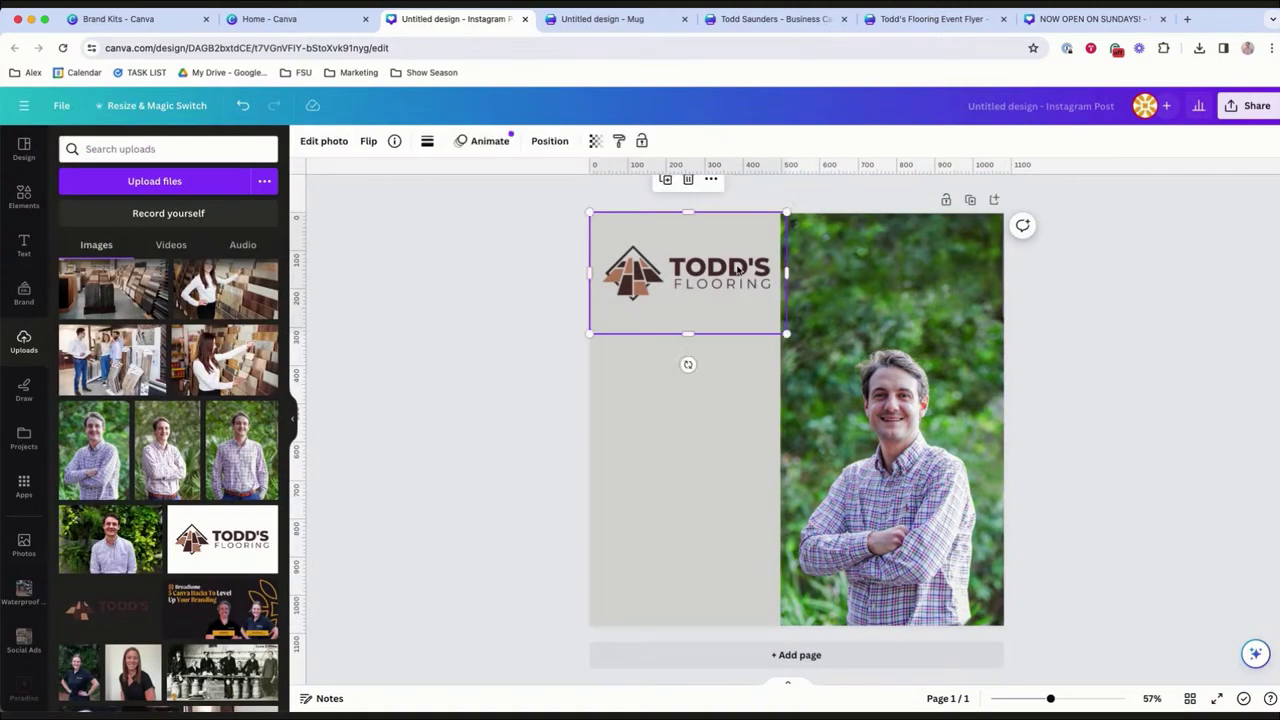
{"action": "left_click_drag", "start_coordinate": [786, 333], "coordinate": [780, 329]}
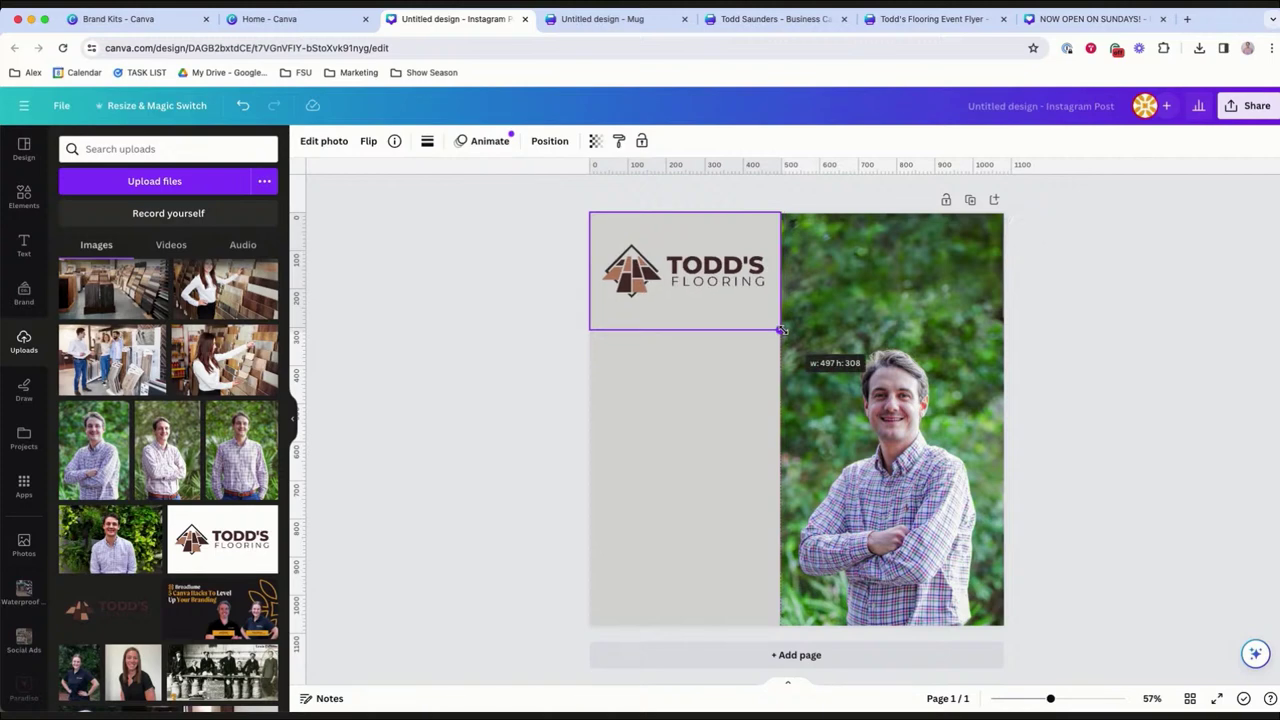
{"action": "left_click_drag", "start_coordinate": [733, 264], "coordinate": [733, 411]}
{"action": "left_click", "coordinate": [732, 565]}
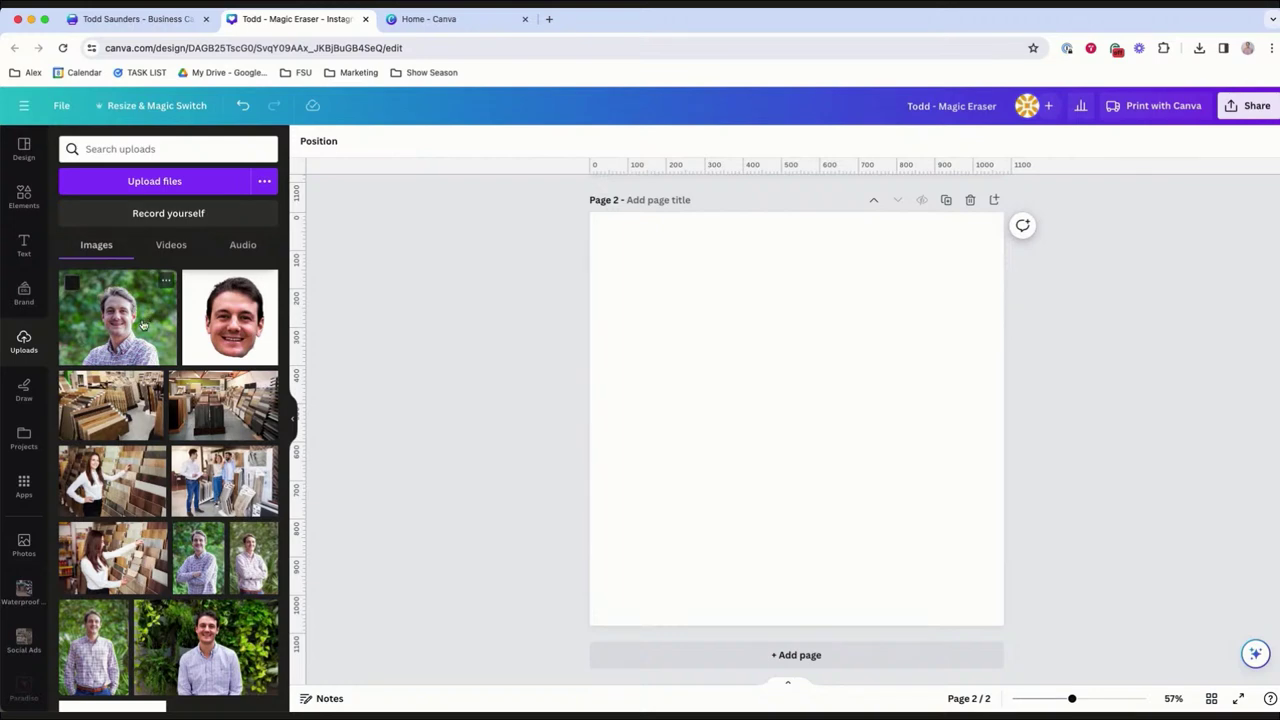
Add the smiling portrait to page 2 and Magic Expand it downward below the photo.
{"action": "left_click", "coordinate": [143, 325]}
{"action": "left_click_drag", "start_coordinate": [793, 400], "coordinate": [795, 369]}
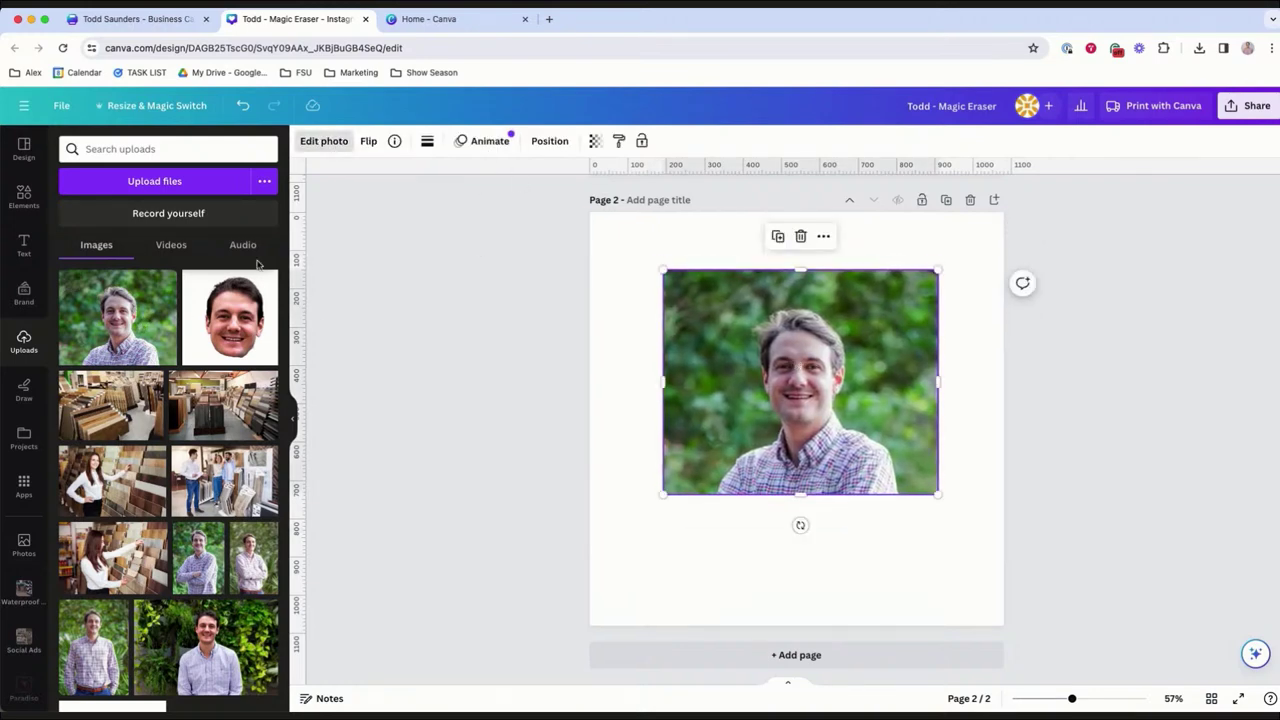
{"action": "left_click", "coordinate": [324, 140]}
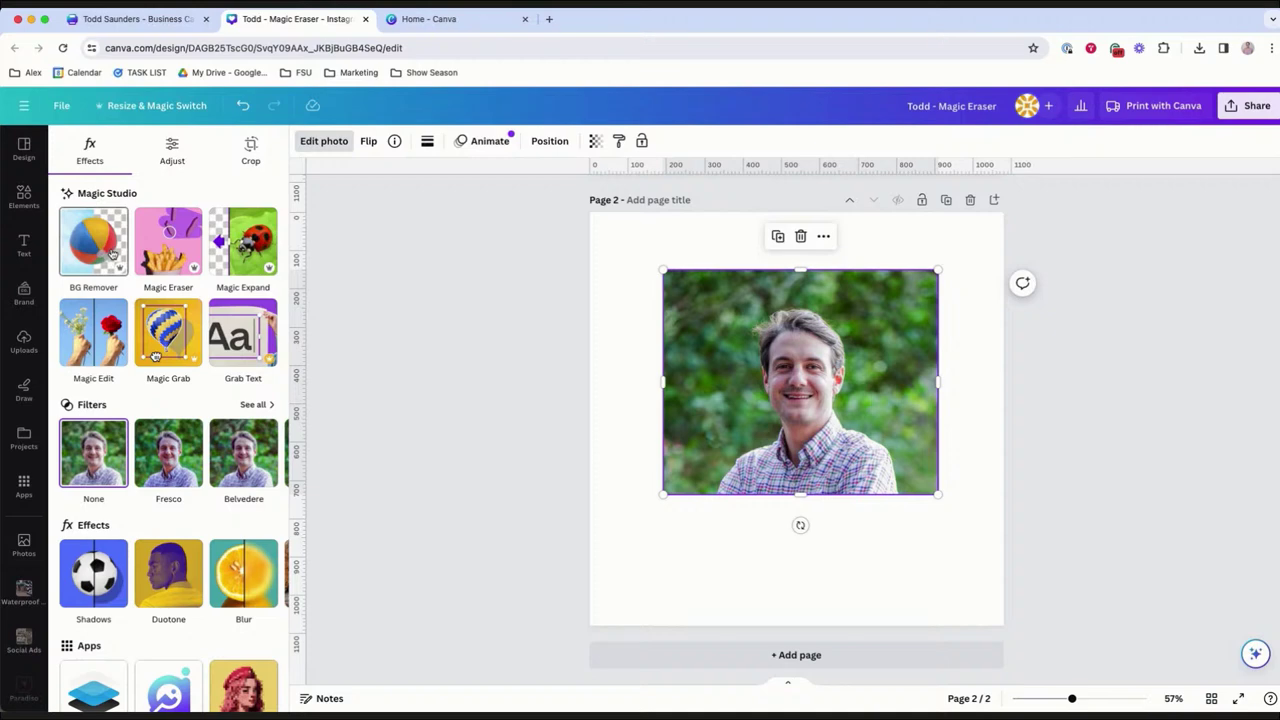
{"action": "left_click", "coordinate": [243, 262]}
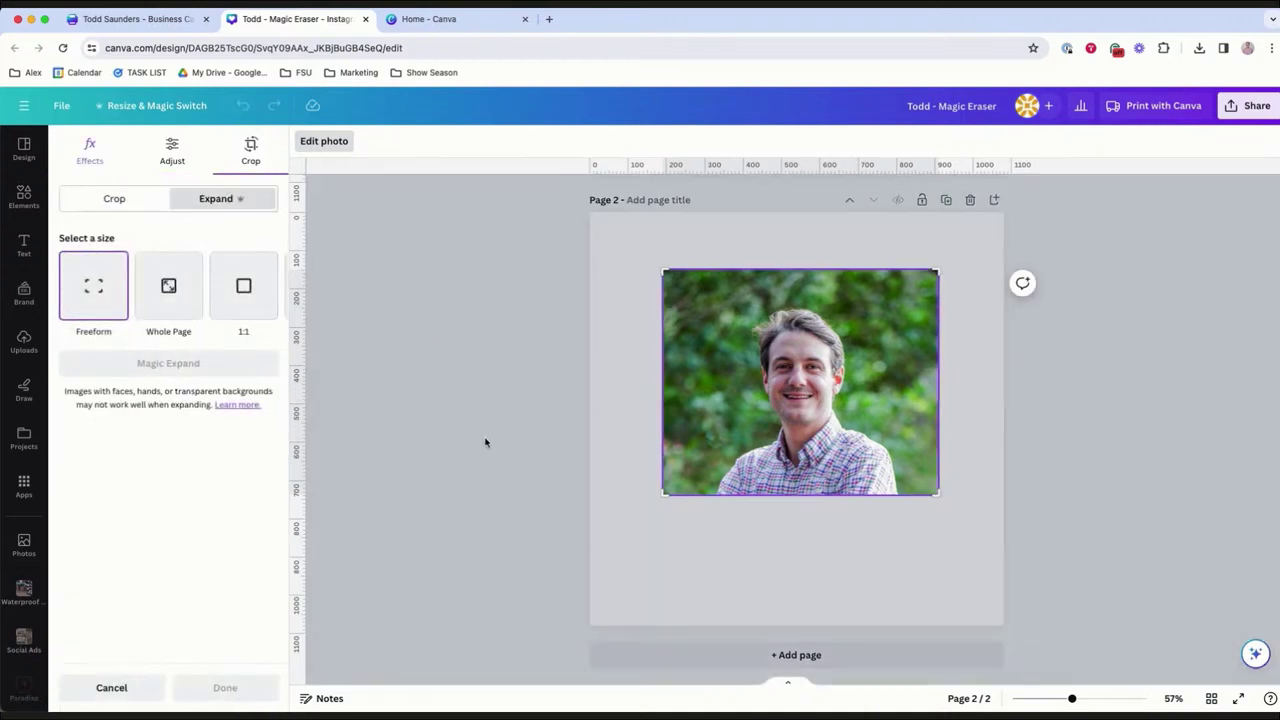
{"action": "left_click_drag", "start_coordinate": [938, 494], "coordinate": [919, 628]}
{"action": "left_click", "coordinate": [163, 364]}
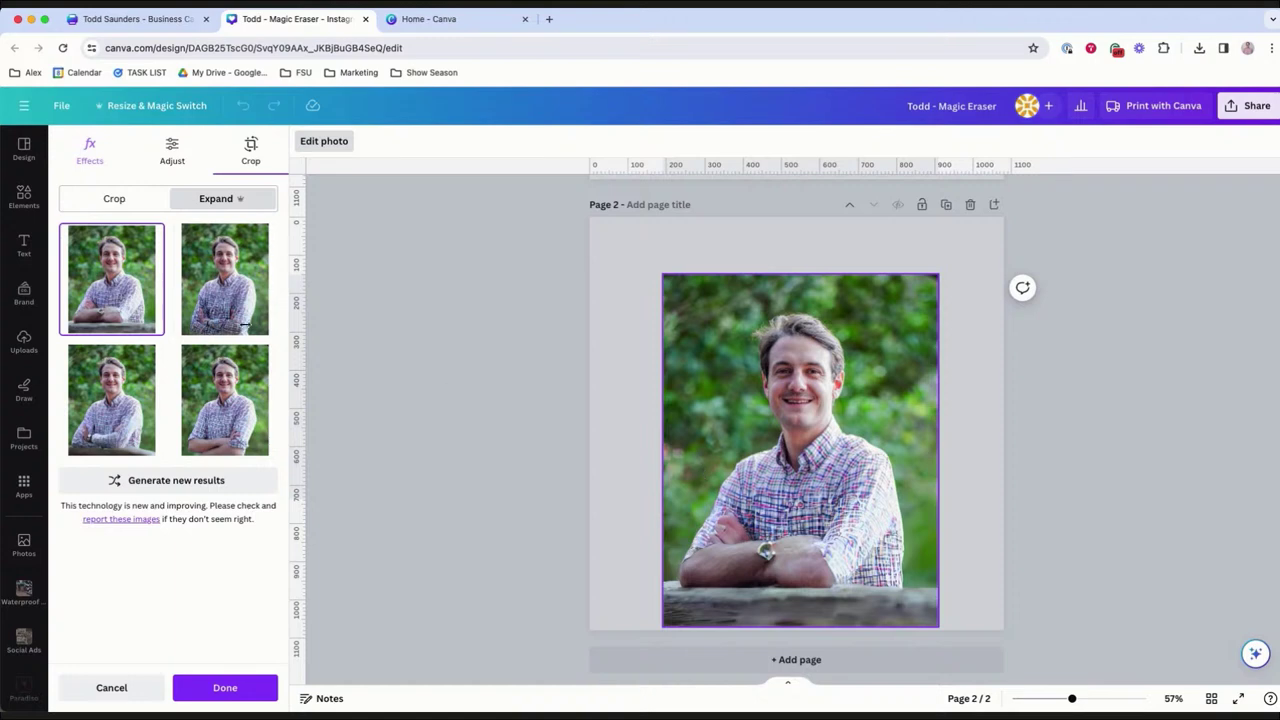
Compare the expanded results and keep the bottom-left variant.
{"action": "left_click", "coordinate": [235, 308]}
{"action": "left_click", "coordinate": [131, 425]}
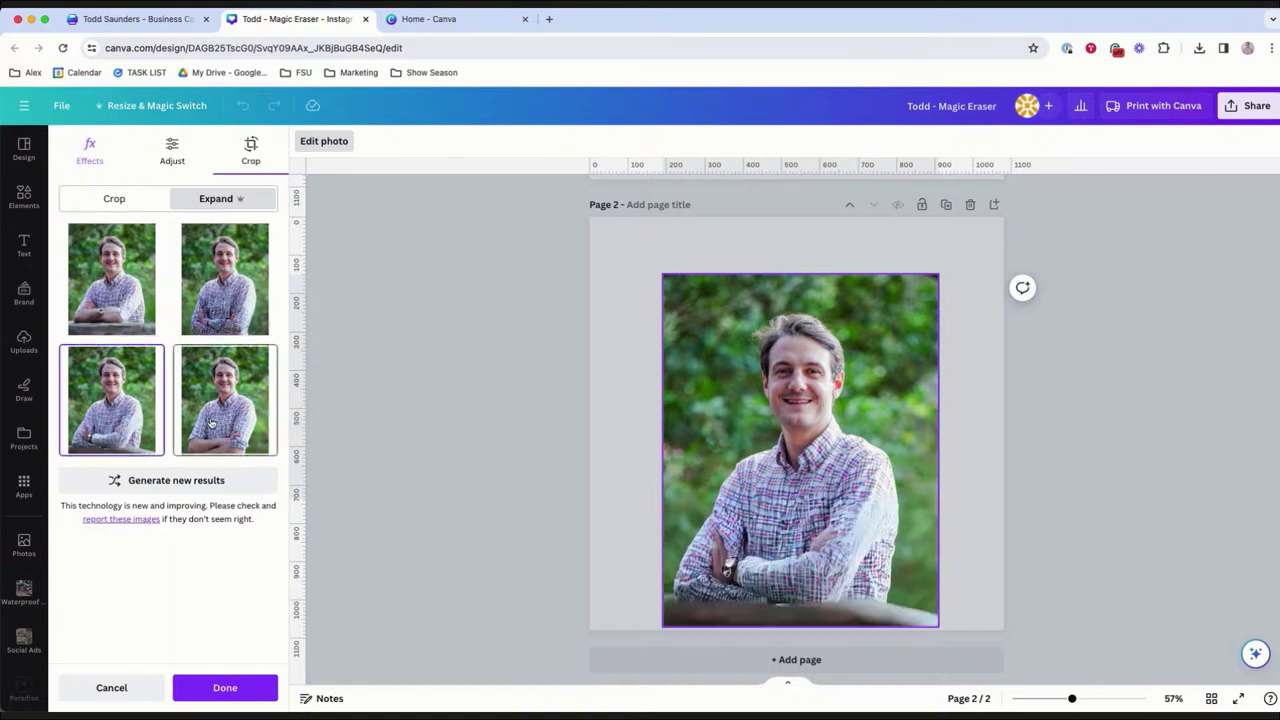
{"action": "left_click", "coordinate": [211, 424]}
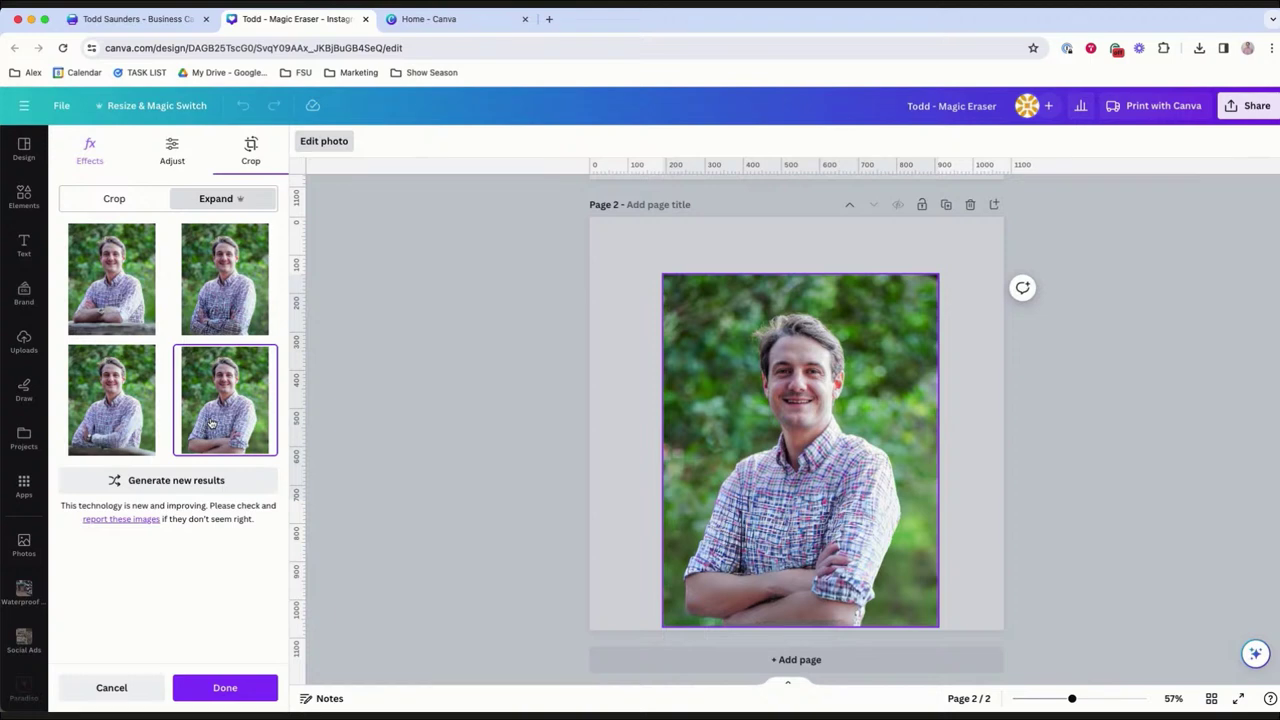
{"action": "left_click", "coordinate": [119, 403]}
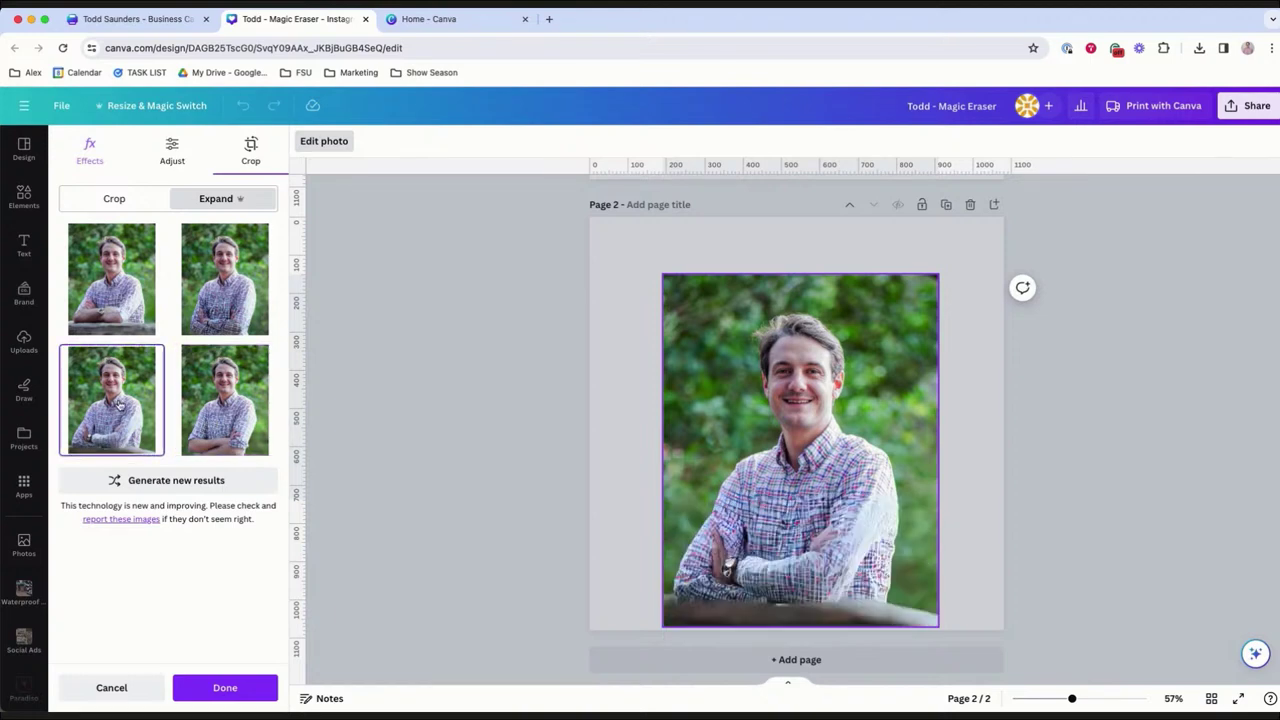
{"action": "left_click", "coordinate": [251, 687]}
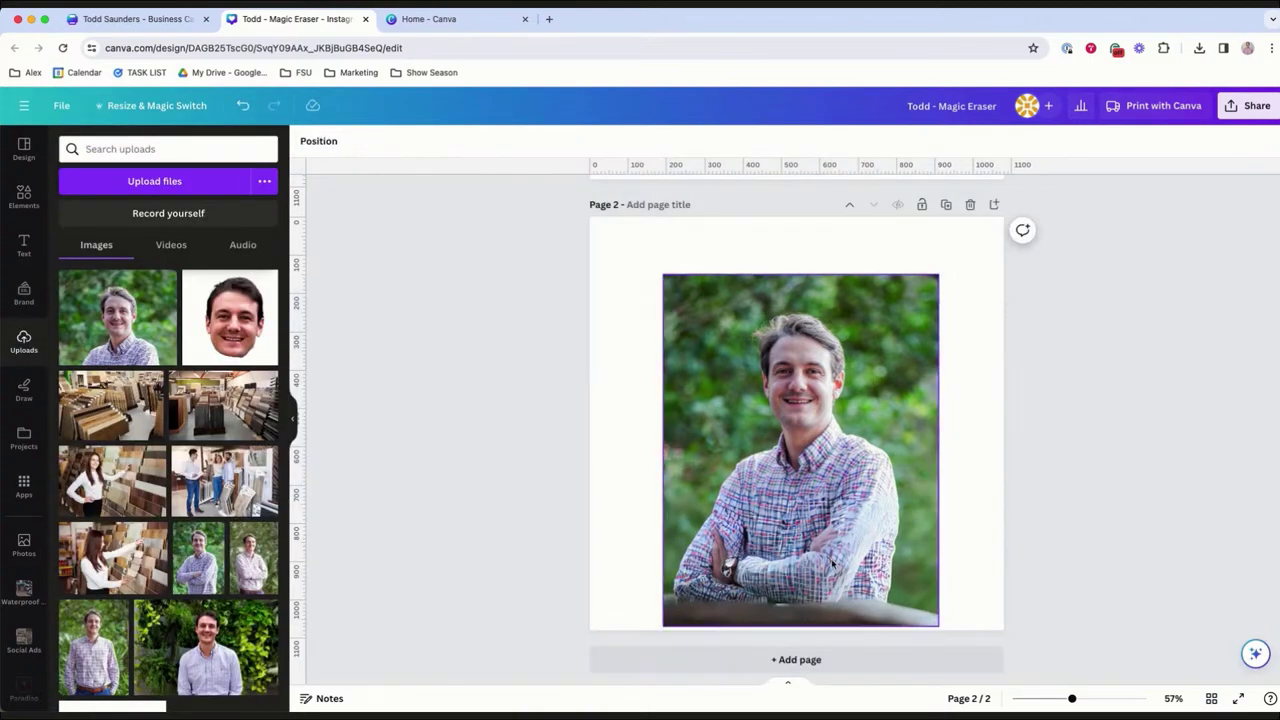
Crop a little off the bottom of the expanded portrait.
{"action": "double_click", "coordinate": [797, 627]}
{"action": "left_click_drag", "start_coordinate": [948, 628], "coordinate": [957, 537]}
{"action": "left_click", "coordinate": [1103, 534]}
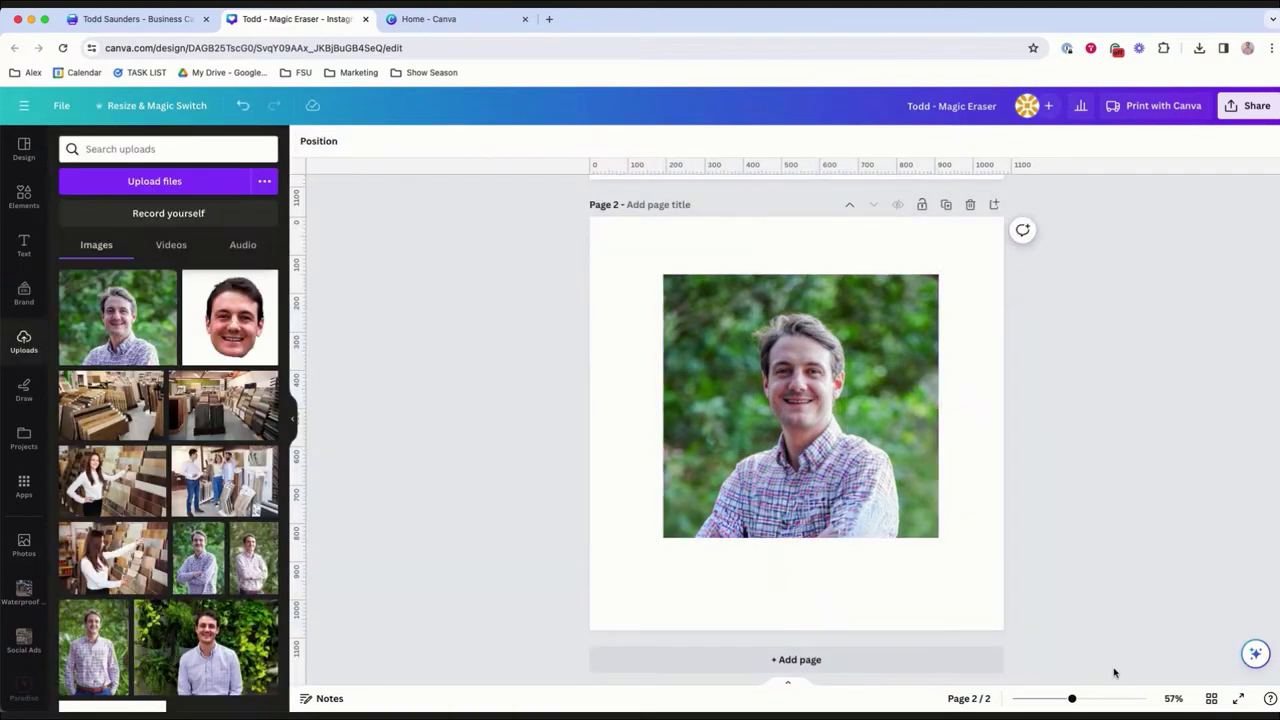
{"action": "key", "text": "super+z"}
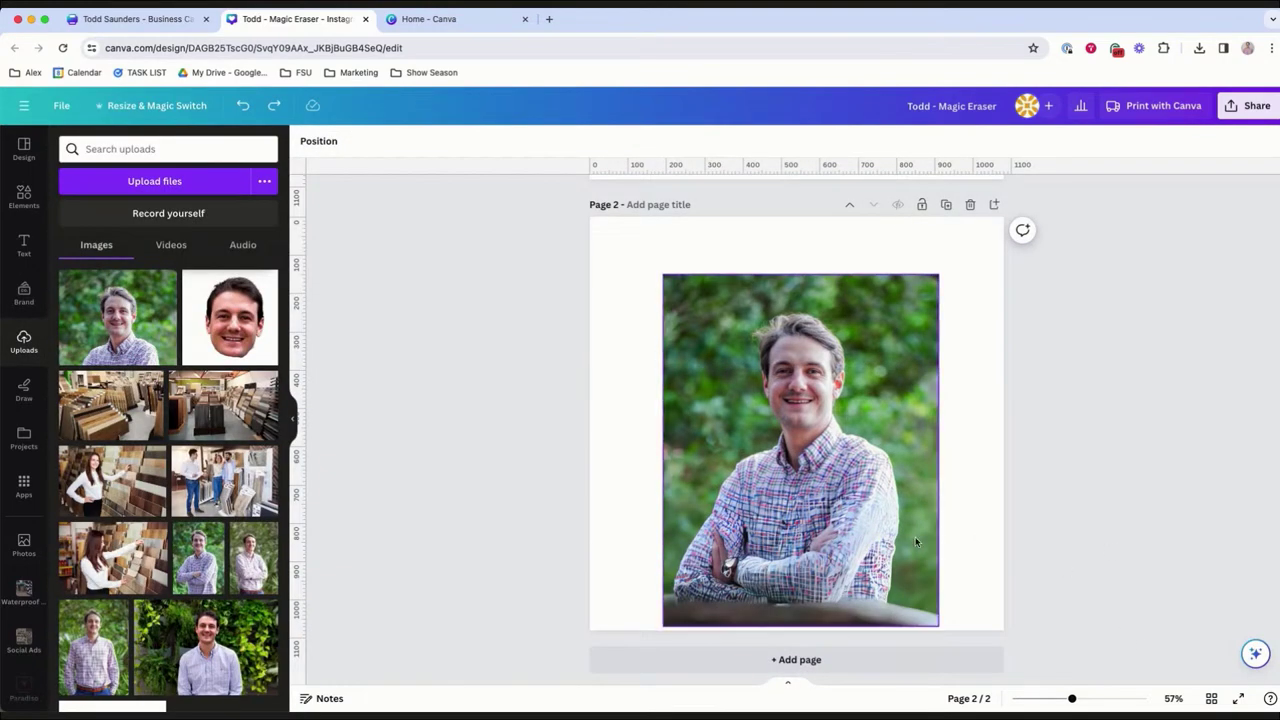
{"action": "key", "text": "super+shift+z"}
{"action": "left_click", "coordinate": [1087, 478]}
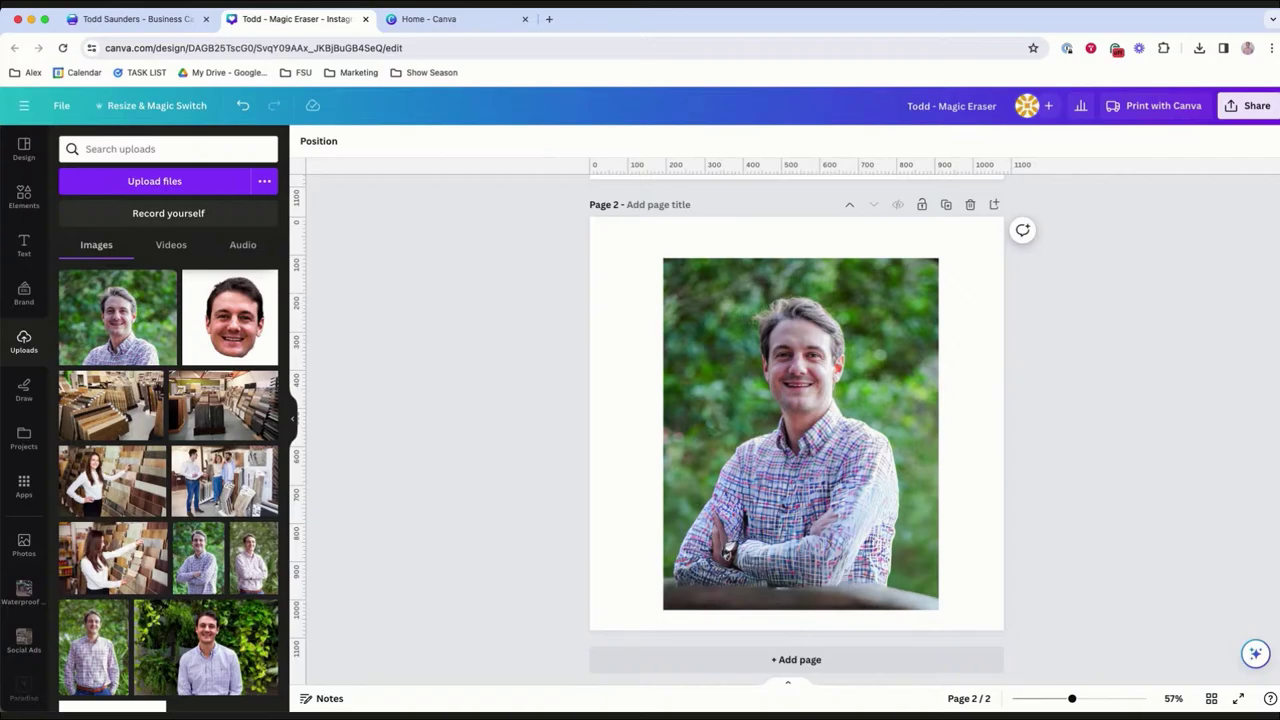